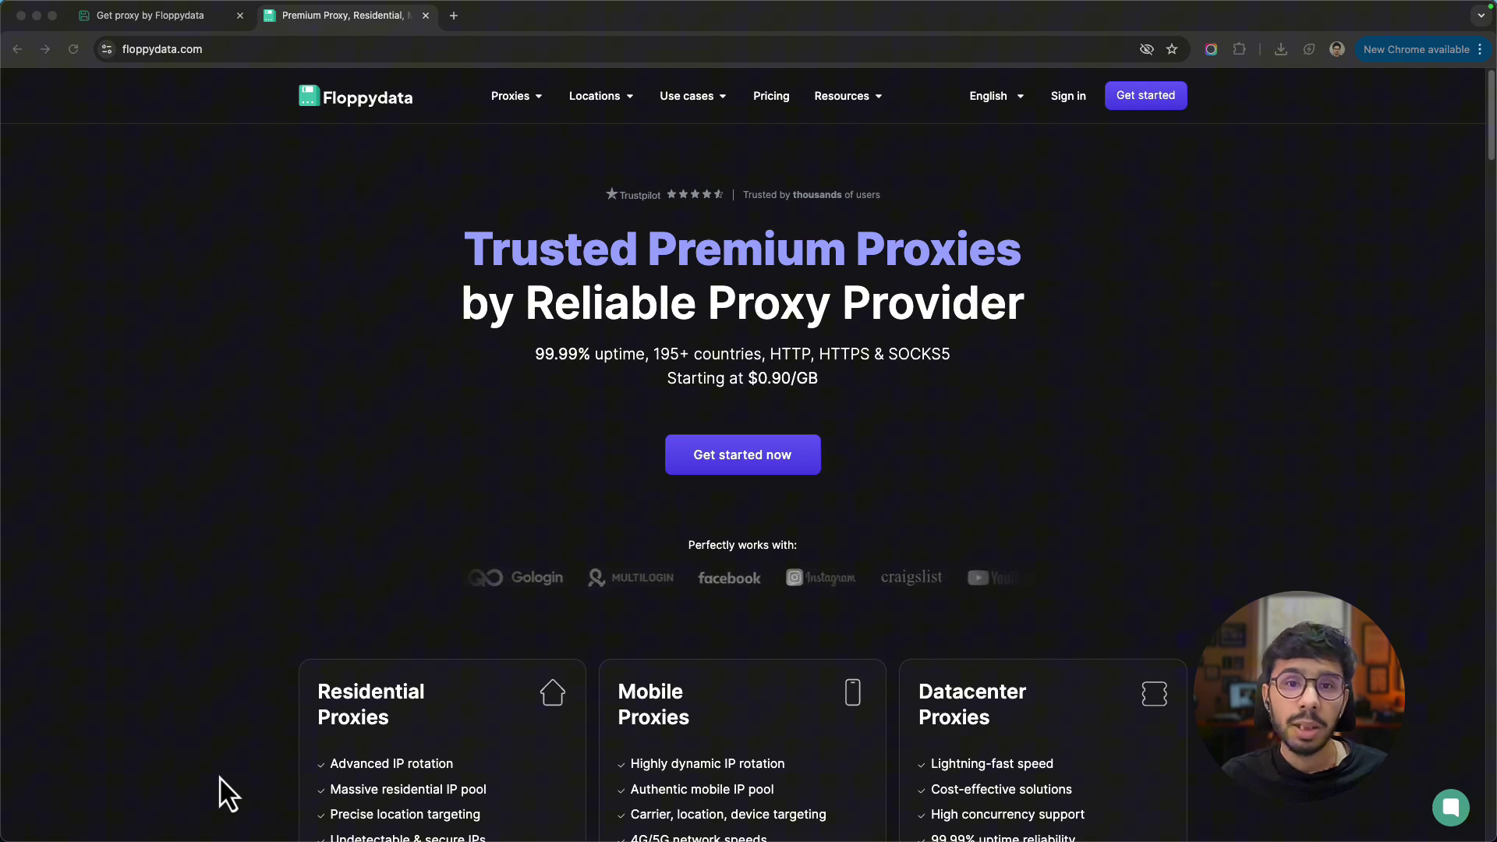
Step: Highlight the Mobile and Datacenter proxy titles, then scroll on to the 'What services do we offer?' cards
scroll(677, 686, "down", 4)
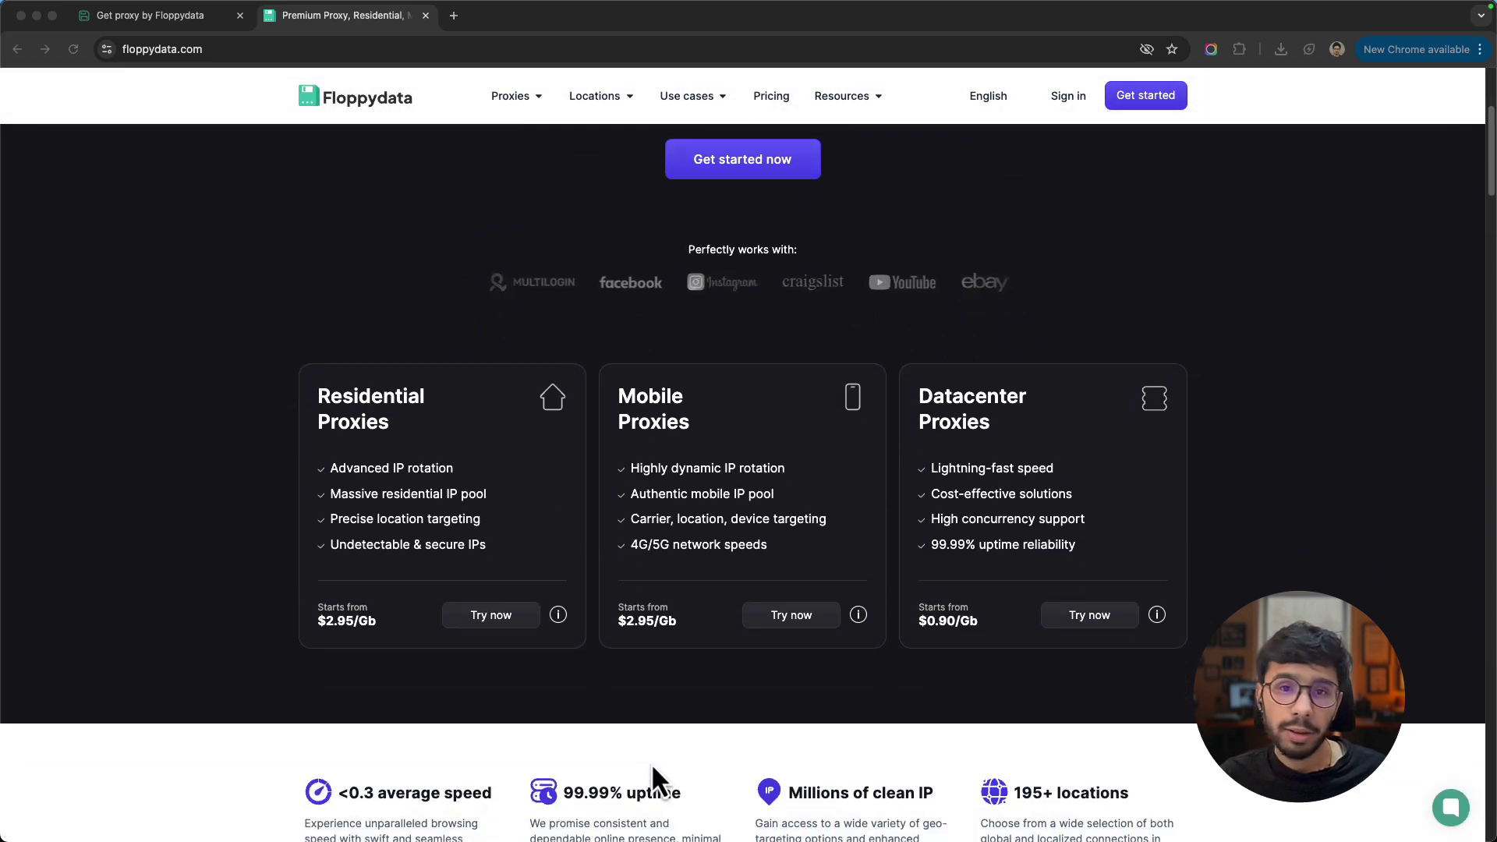
double_click(663, 399)
double_click(1028, 399)
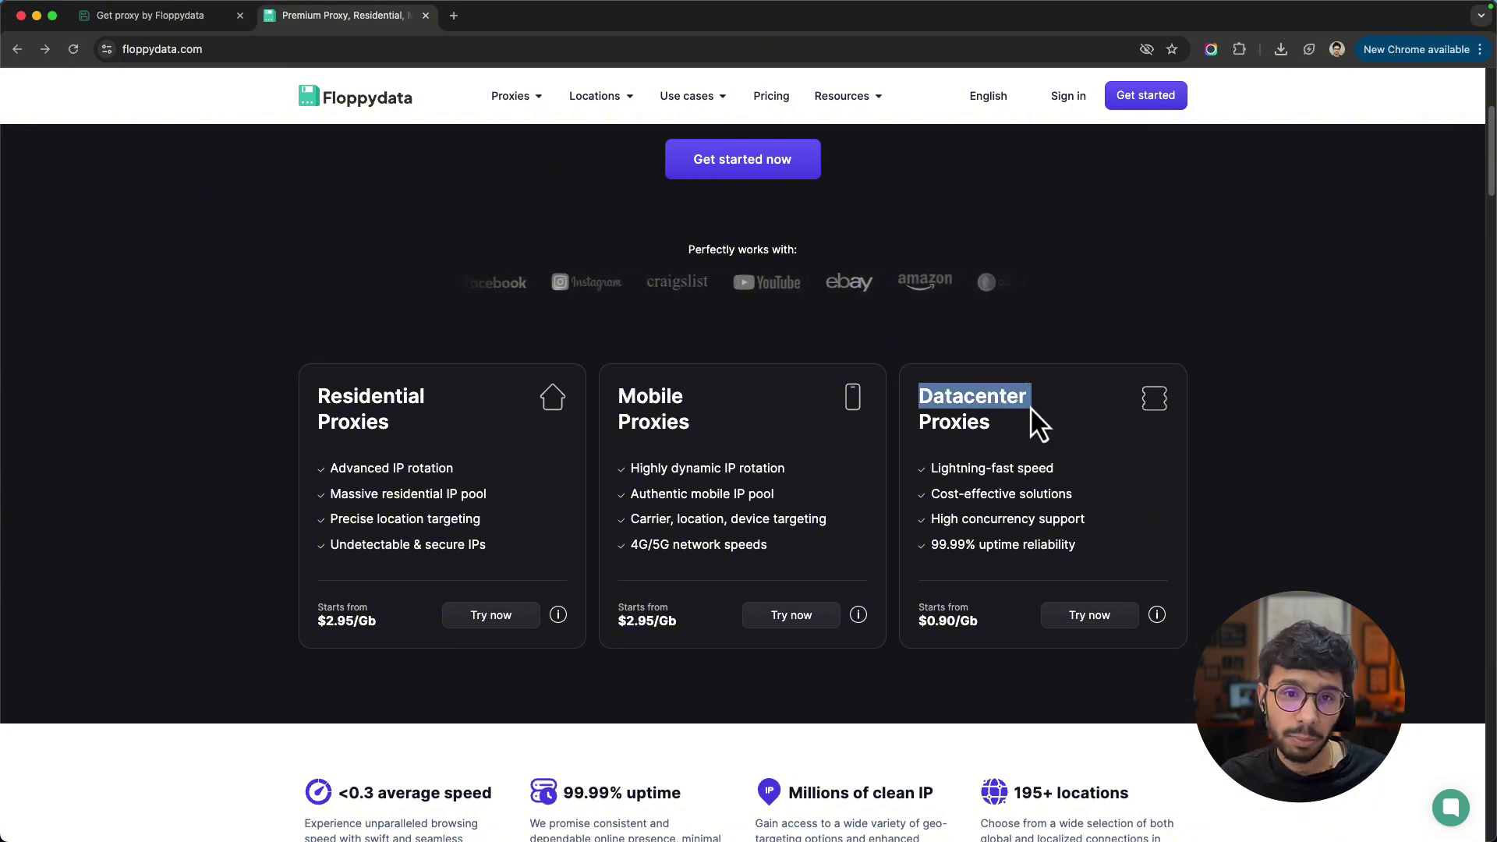
scroll(552, 552, "down", 8)
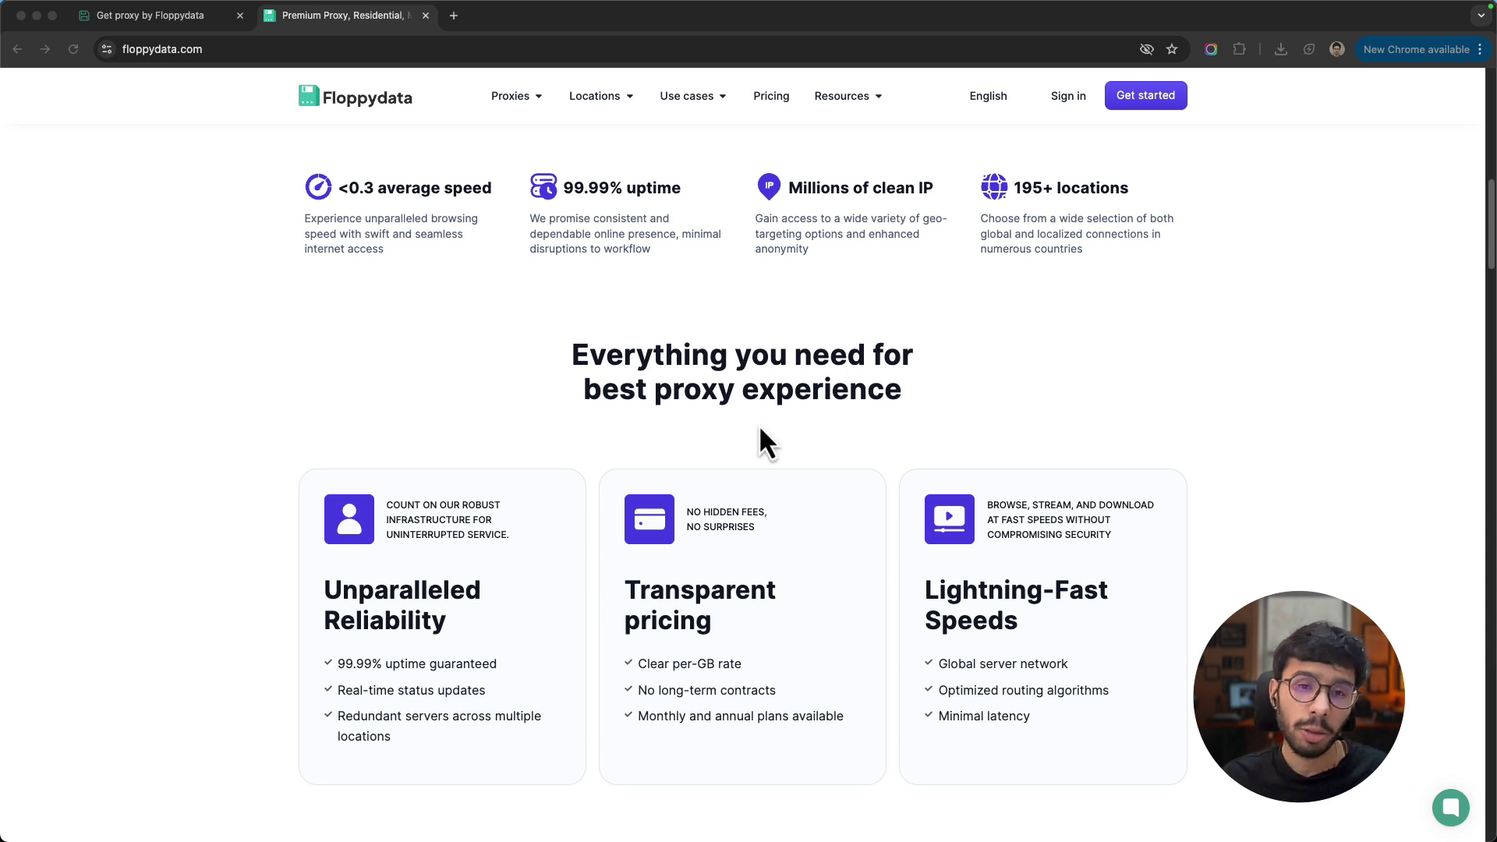
Step: Highlight the $2/Gb High Volume Packages price, then scroll toward the setup steps
scroll(462, 444, "down", 7)
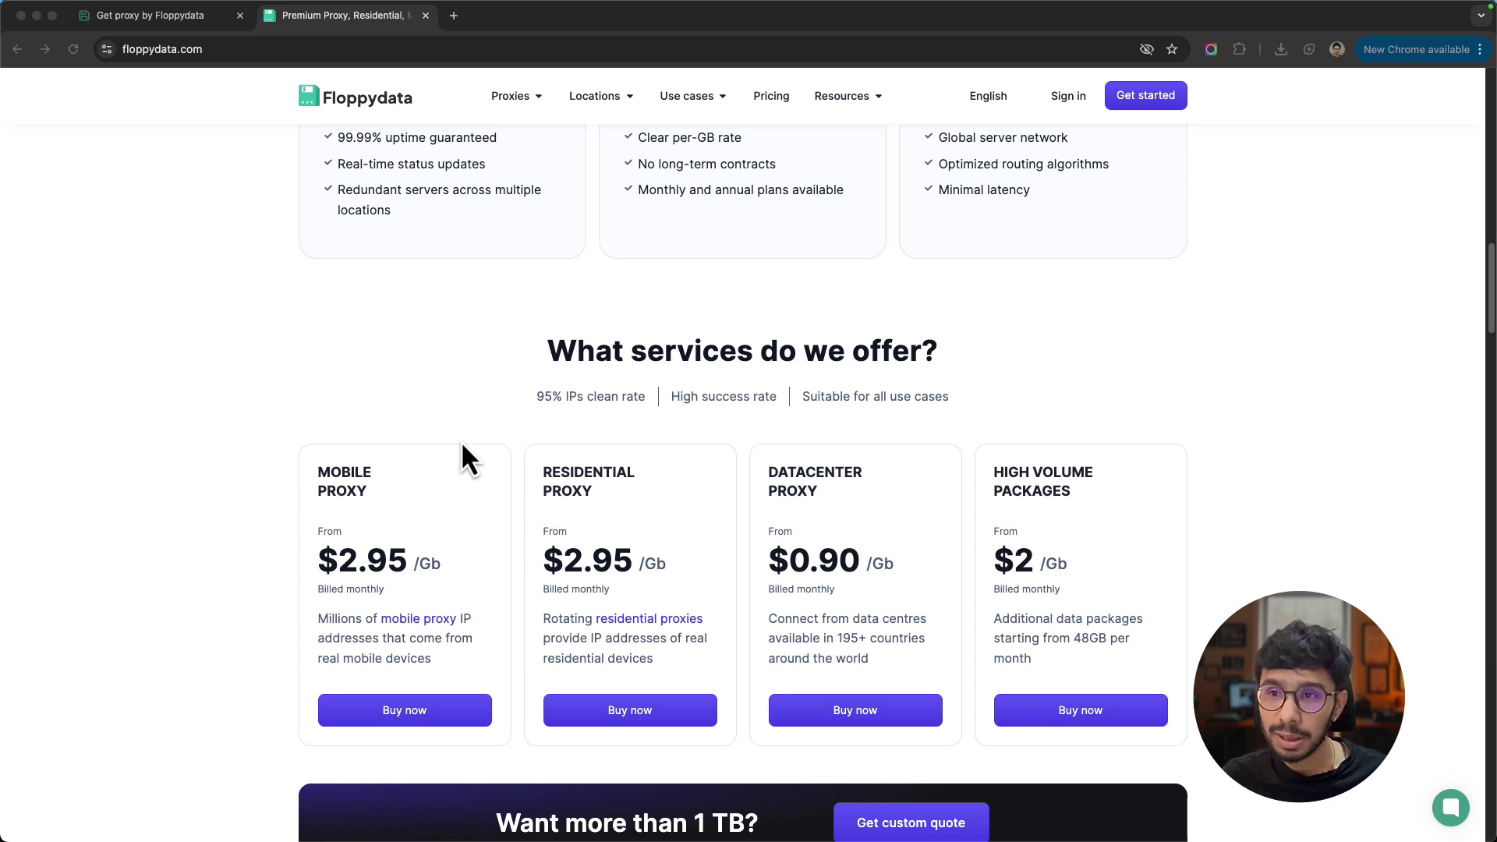
scroll(555, 529, "down", 2)
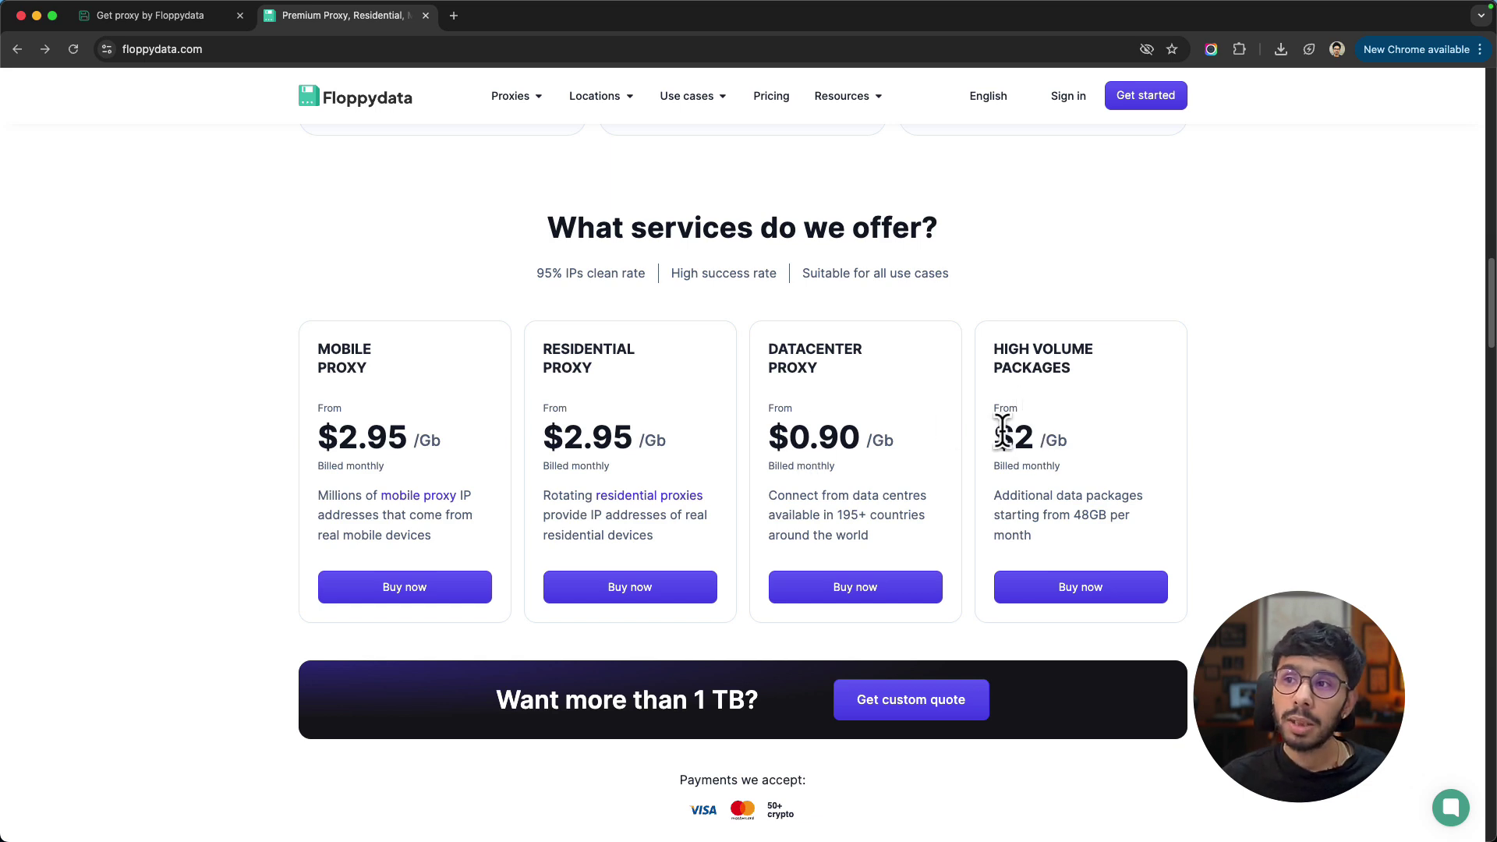
left_click_drag(999, 433, 1035, 439)
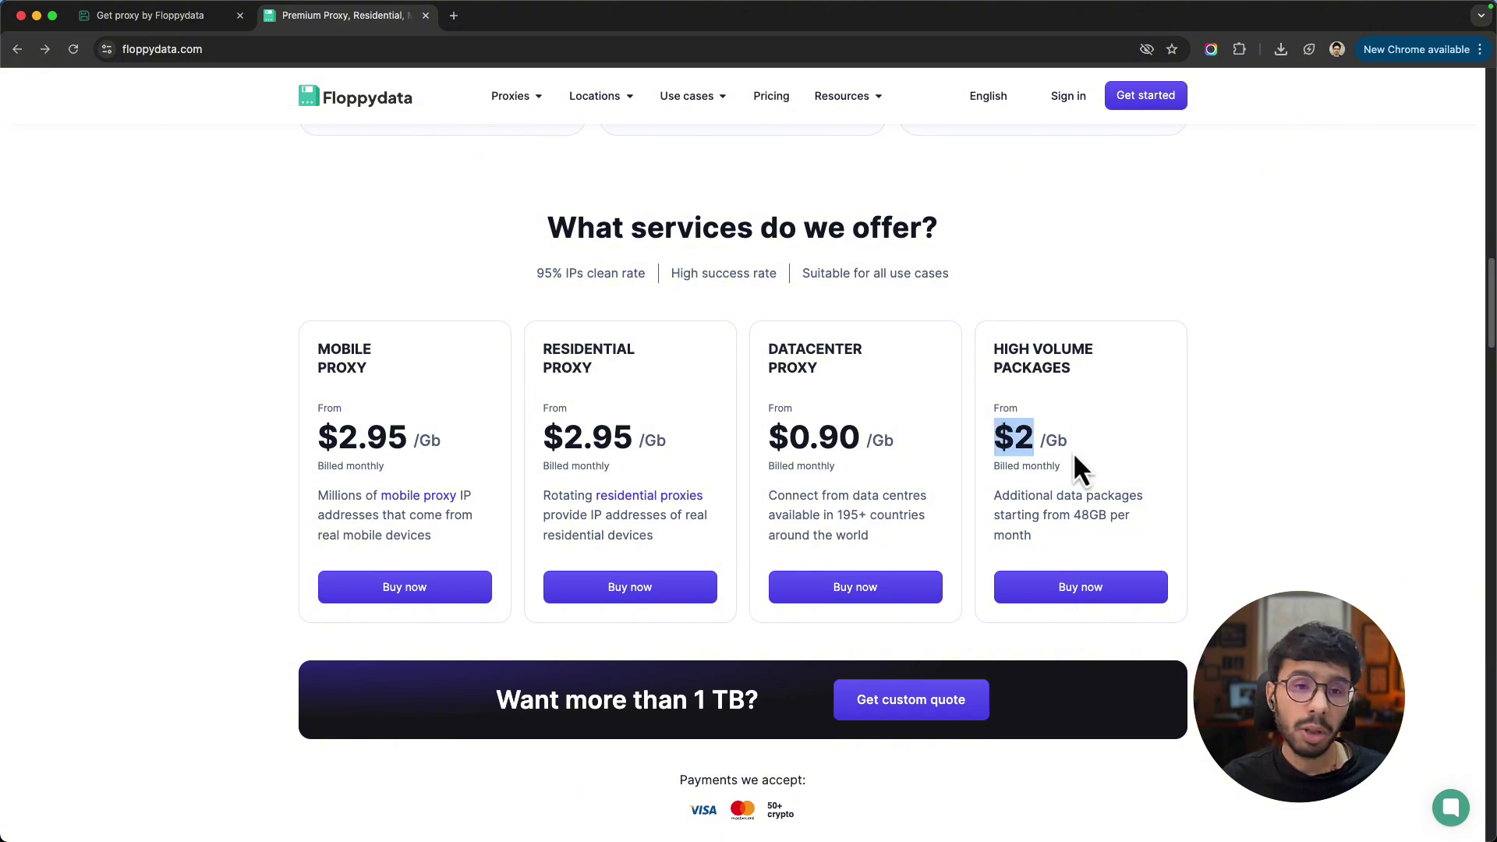
scroll(779, 428, "down", 5)
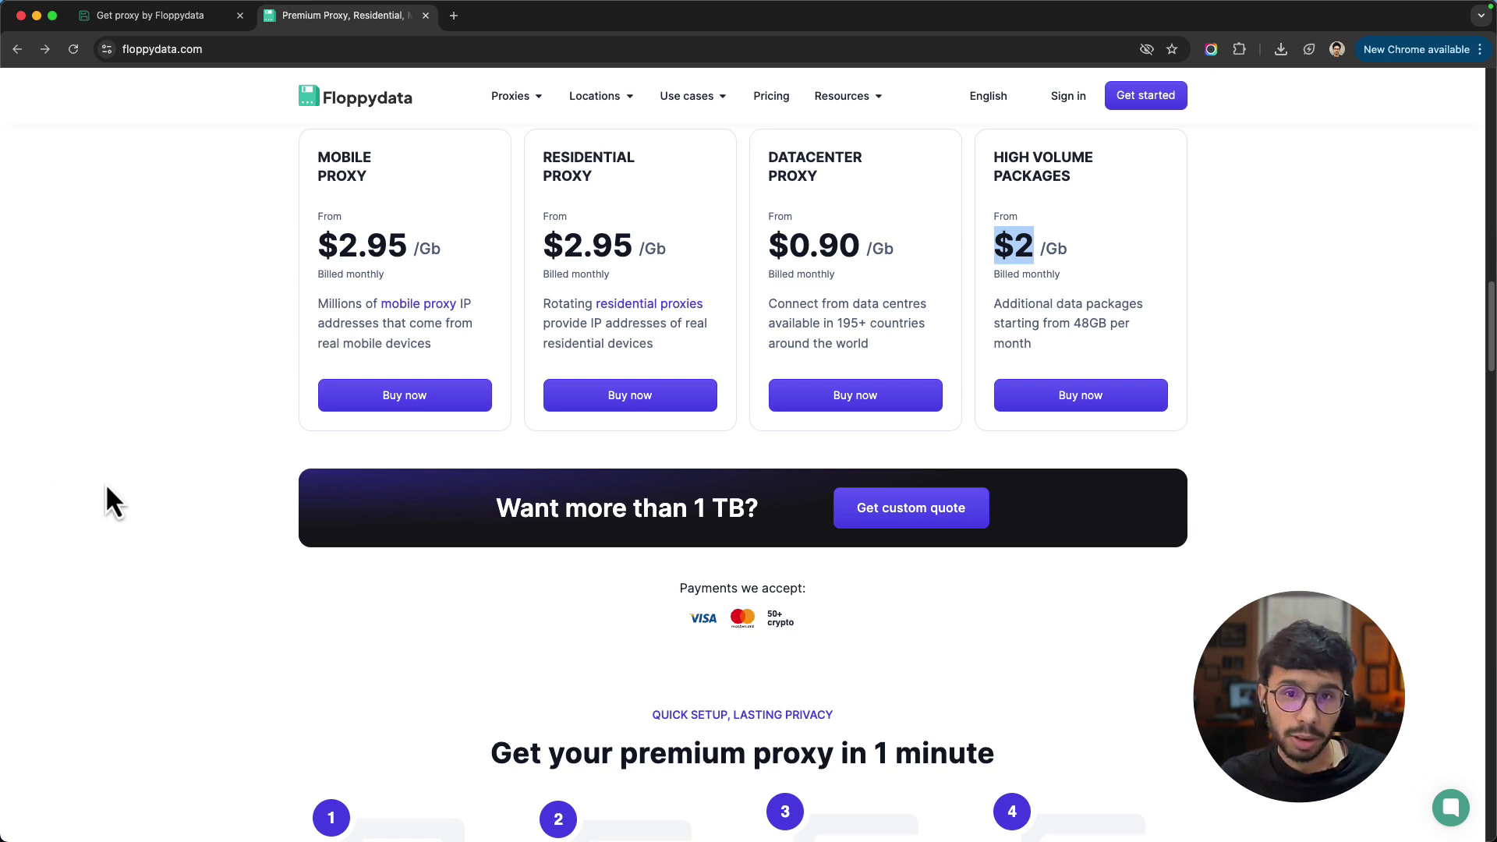
Step: Scroll past the setup steps and the Integrations grid (Octoparse, Gologin, AdsPower) to 'Support that works for you'
scroll(136, 485, "down", 5)
scroll(137, 485, "down", 1)
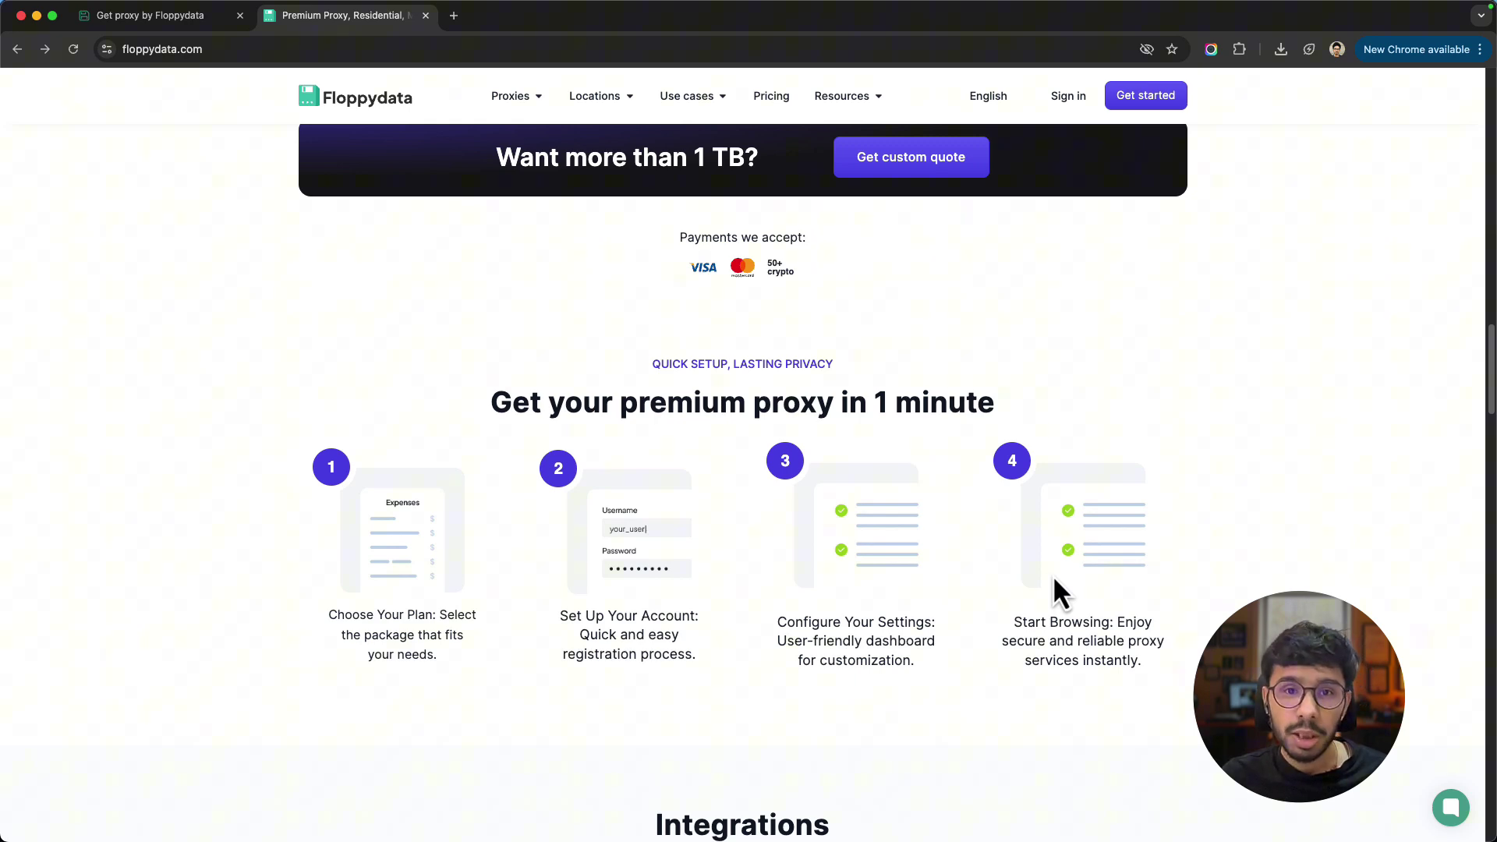
scroll(201, 661, "down", 7)
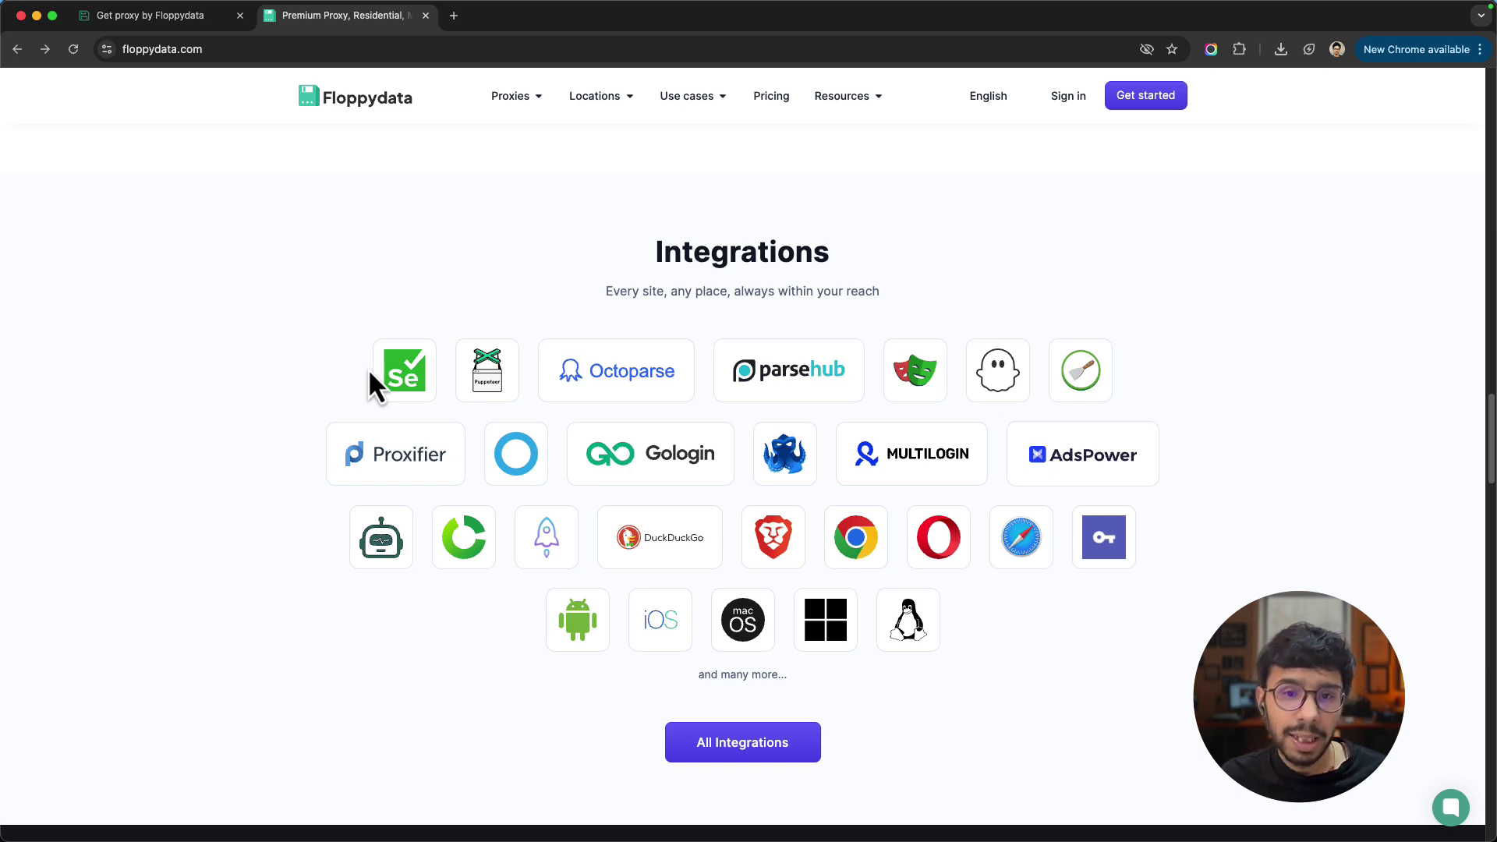
scroll(368, 368, "down", 1)
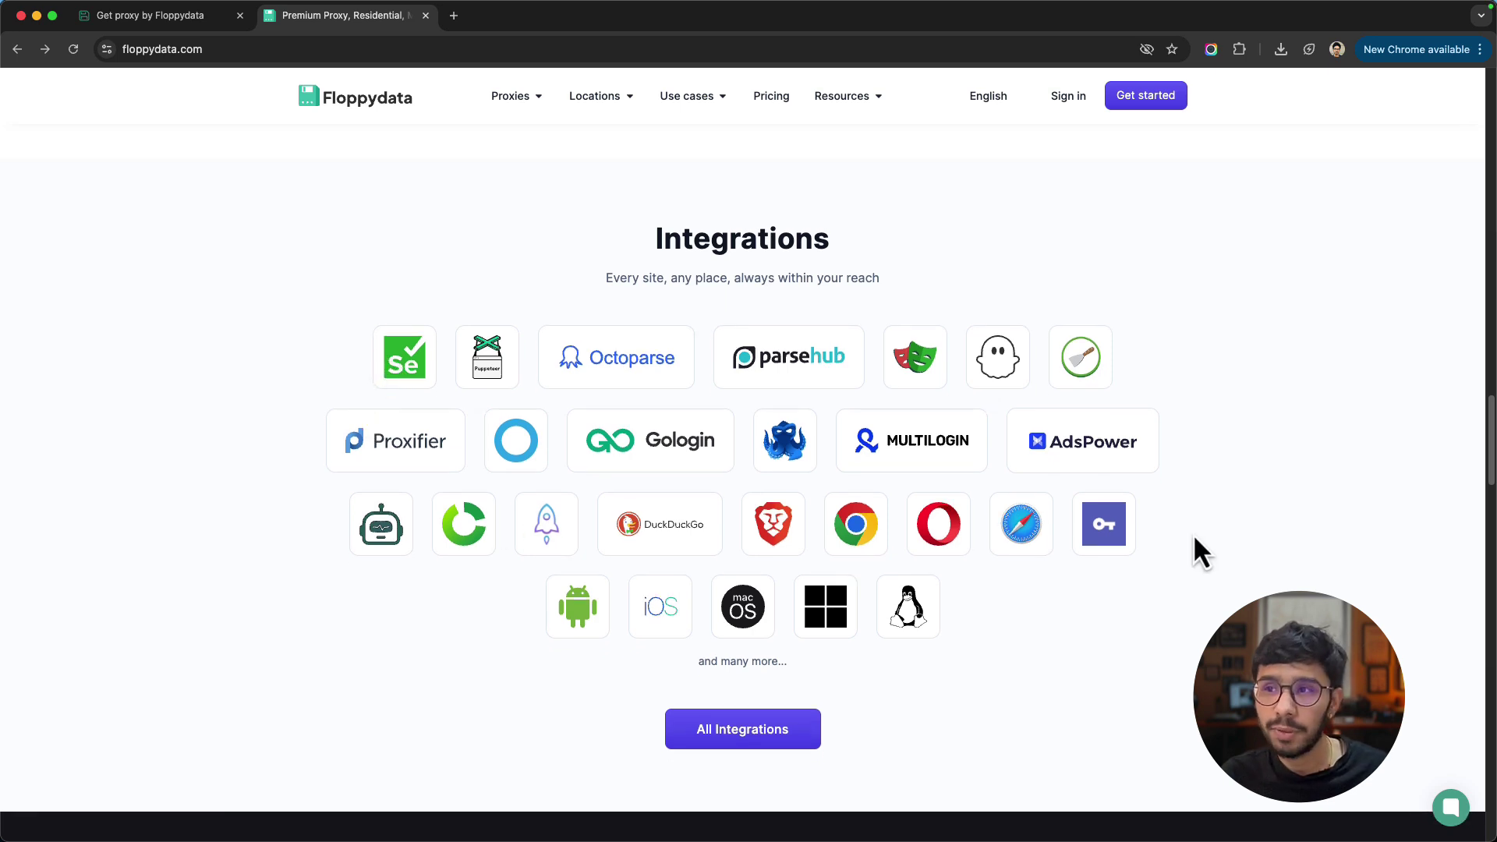
scroll(941, 542, "down", 2)
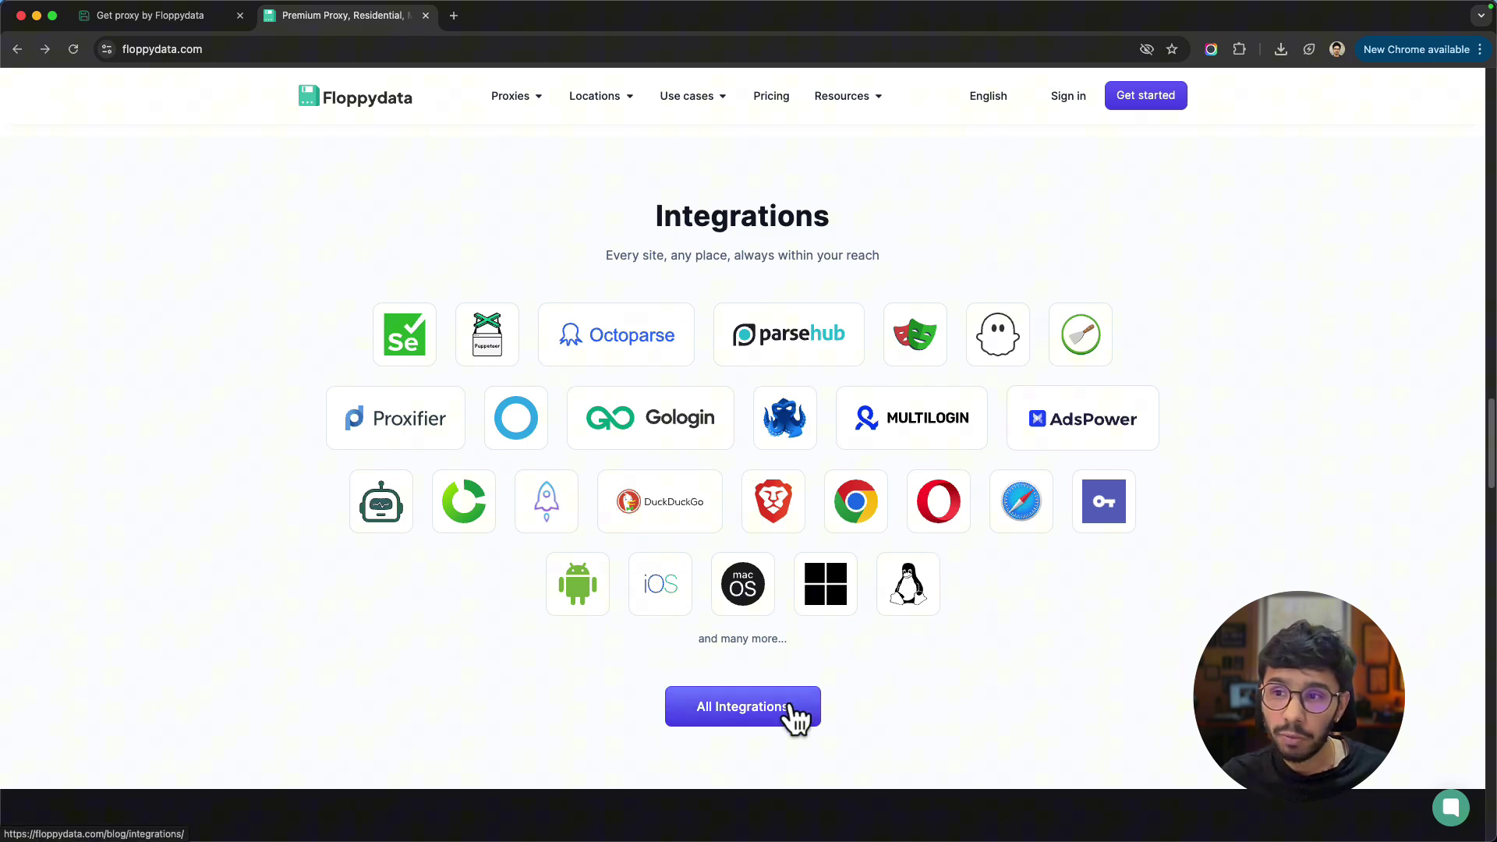
Step: Scroll through the 'Proxies Available in 195+ Locations' country grid and back to the homepage hero
scroll(831, 518, "down", 10)
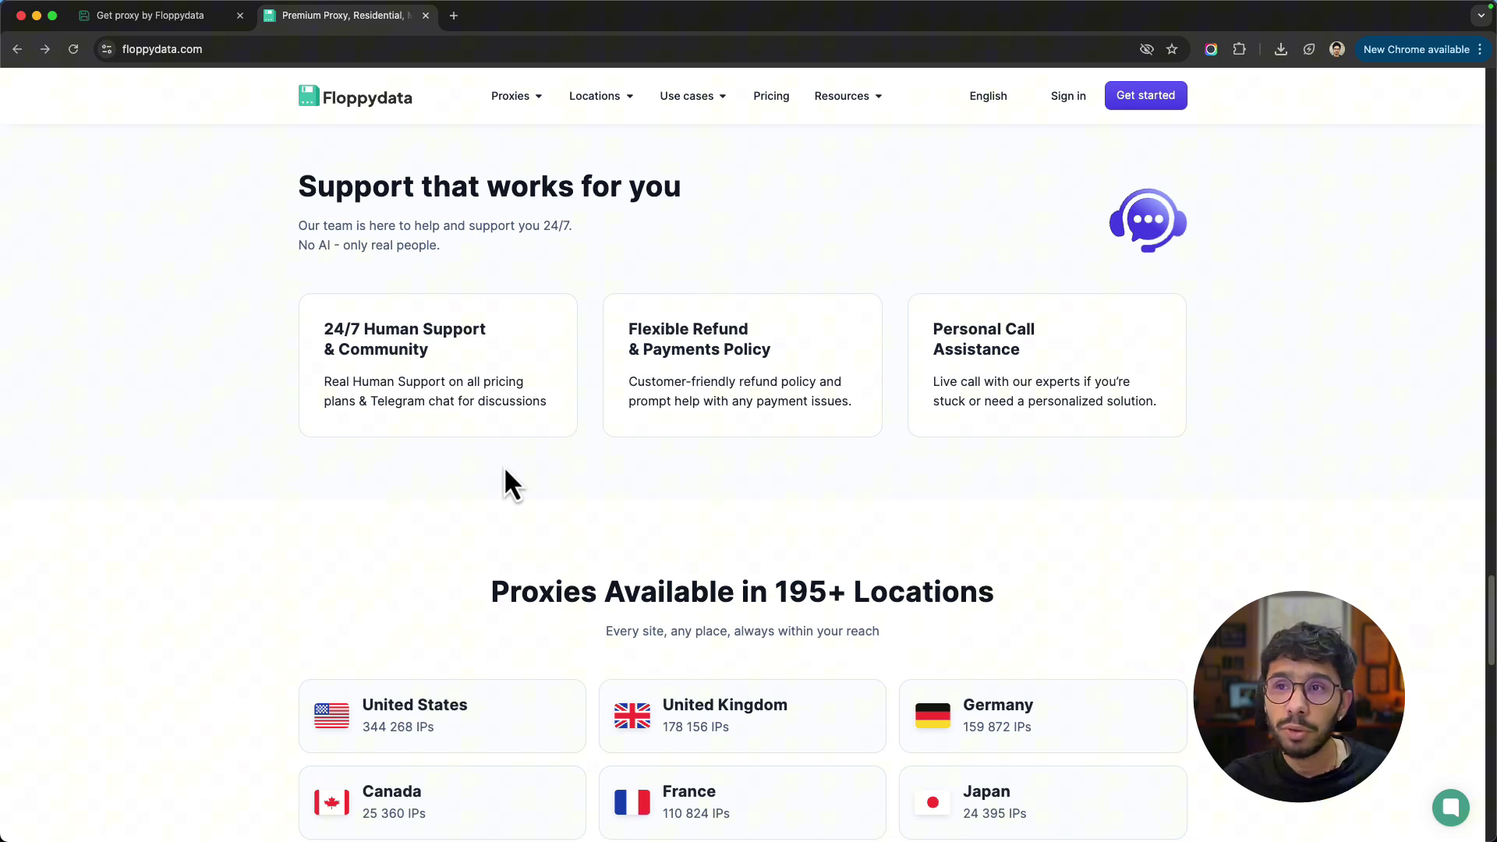
scroll(468, 441, "down", 1)
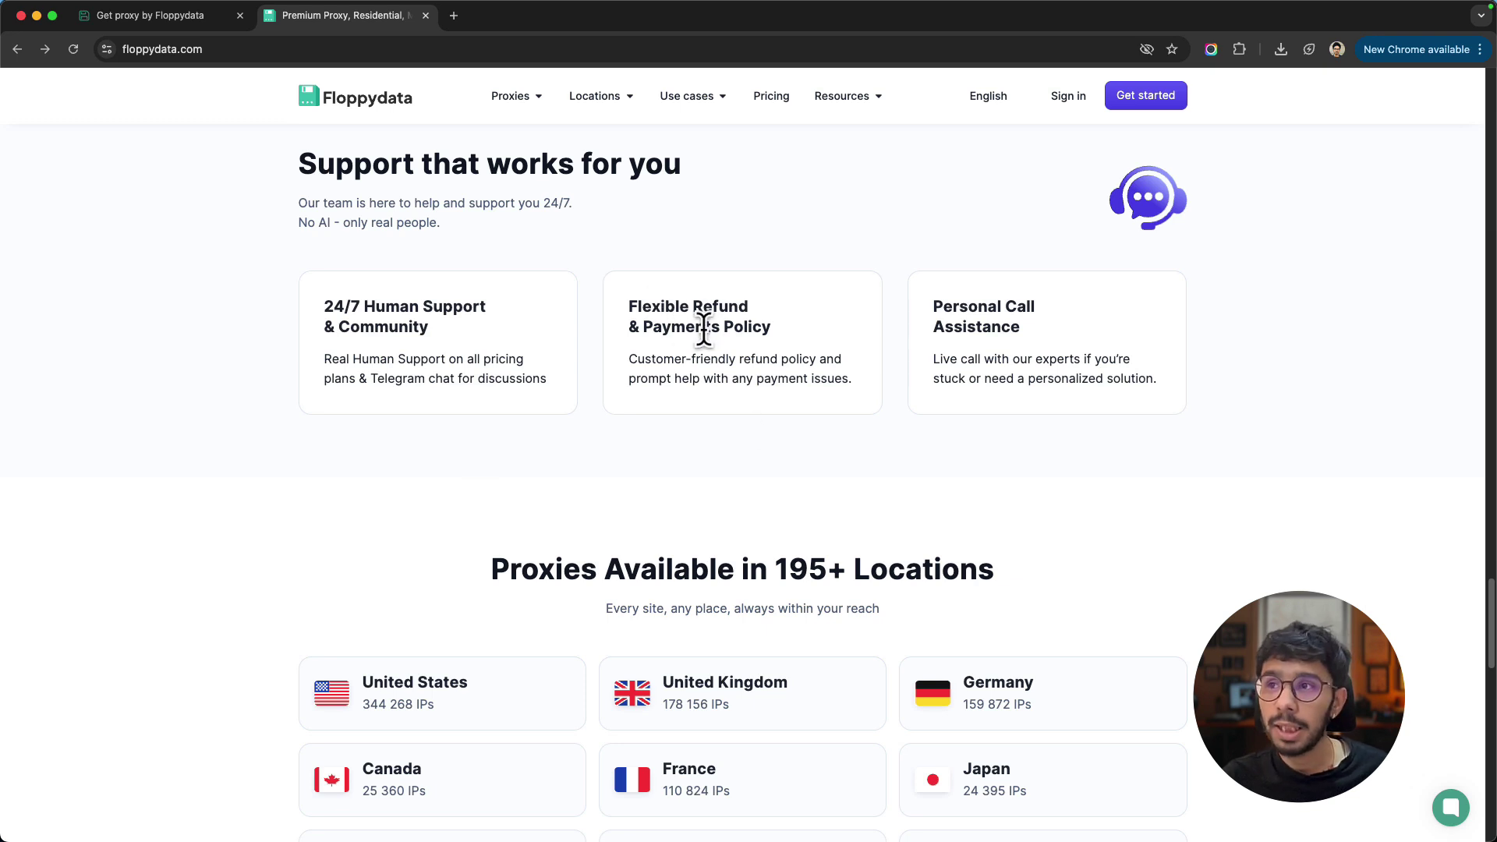
scroll(769, 408, "down", 1)
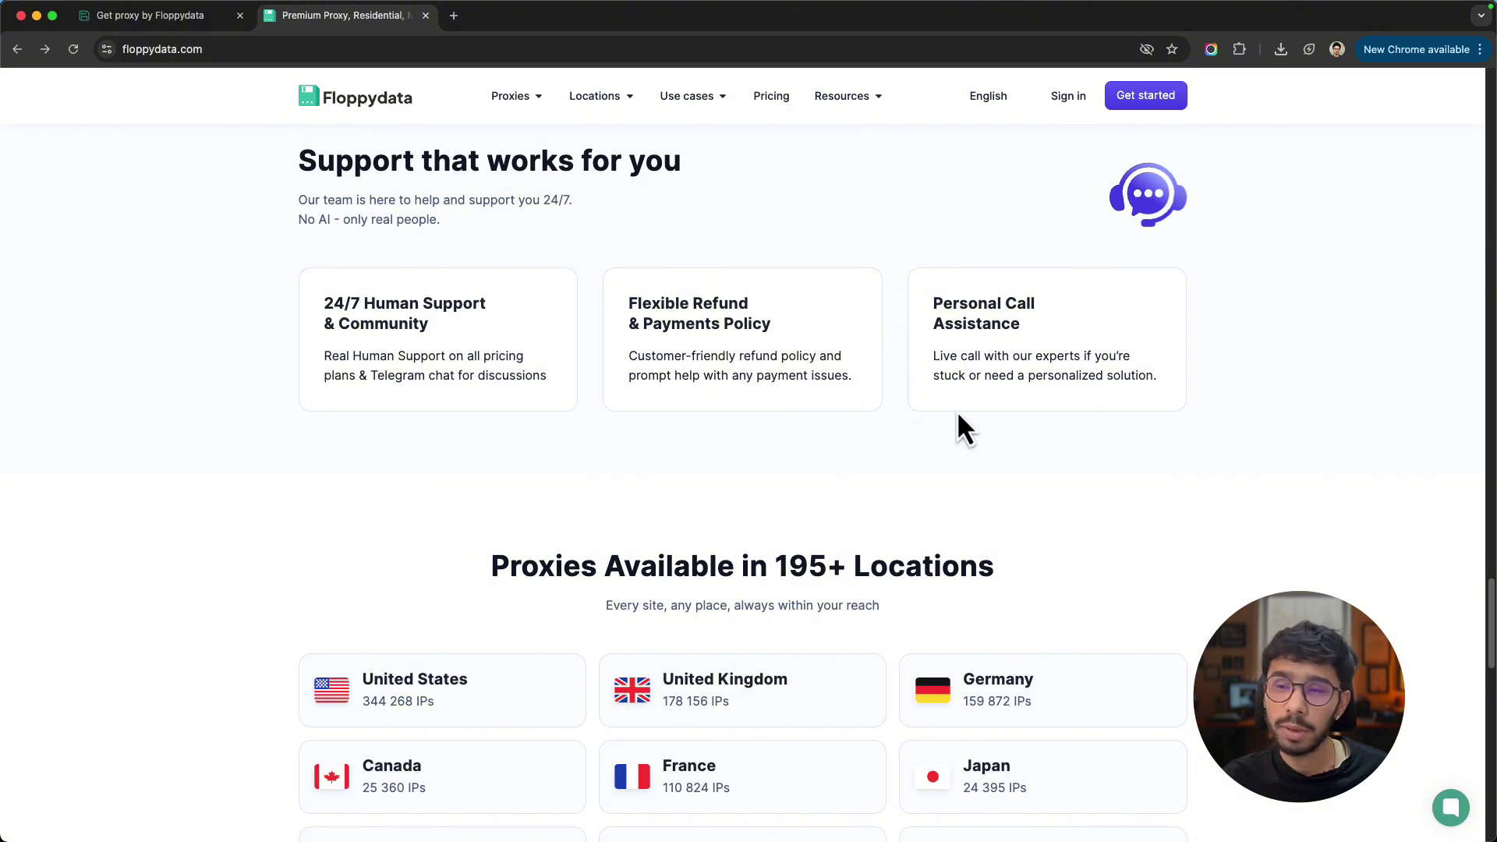
scroll(959, 413, "down", 4)
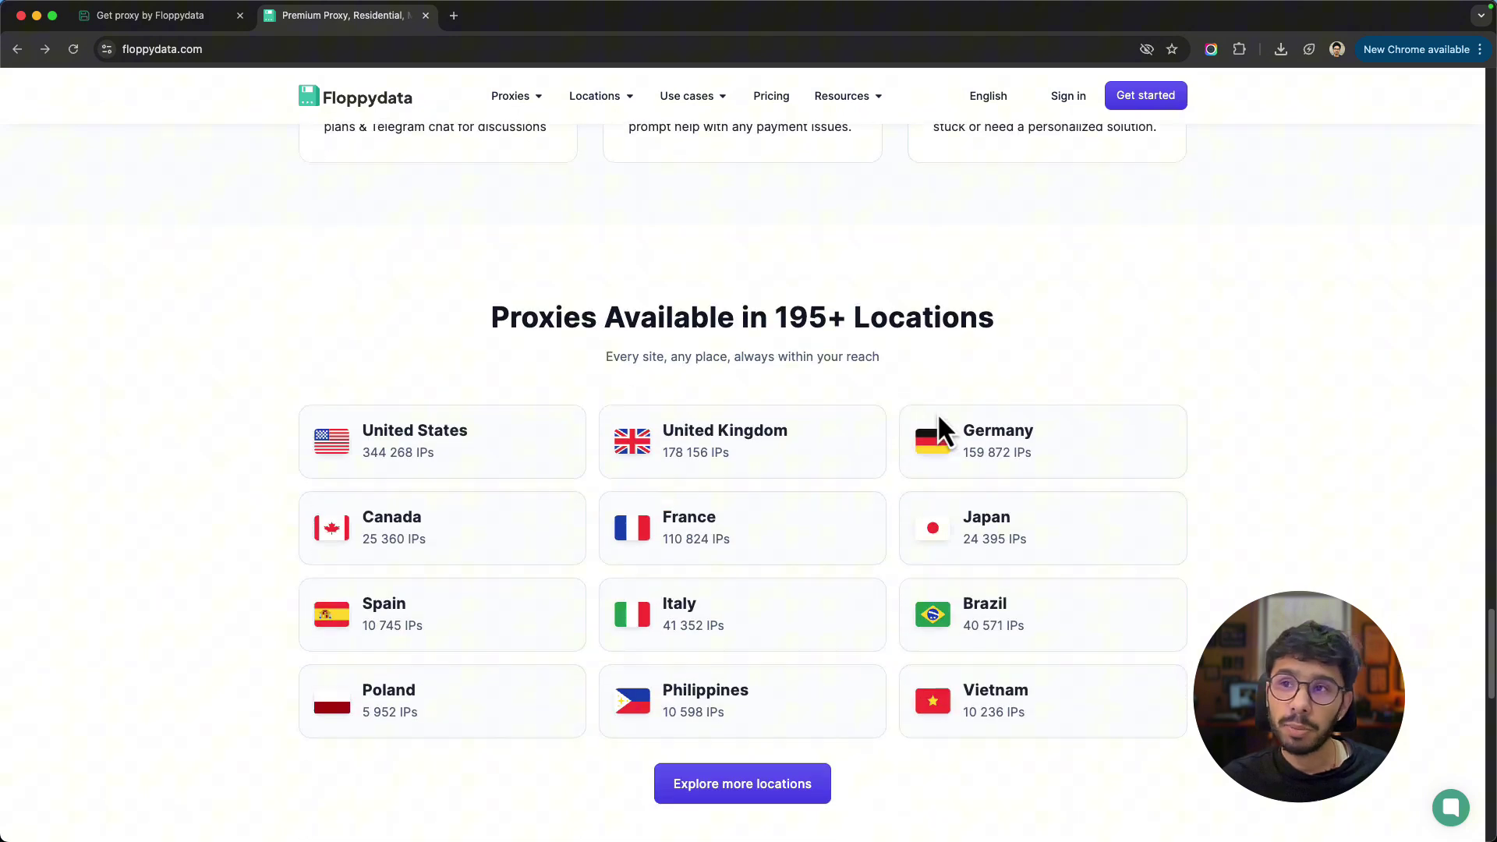
scroll(944, 359, "down", 1)
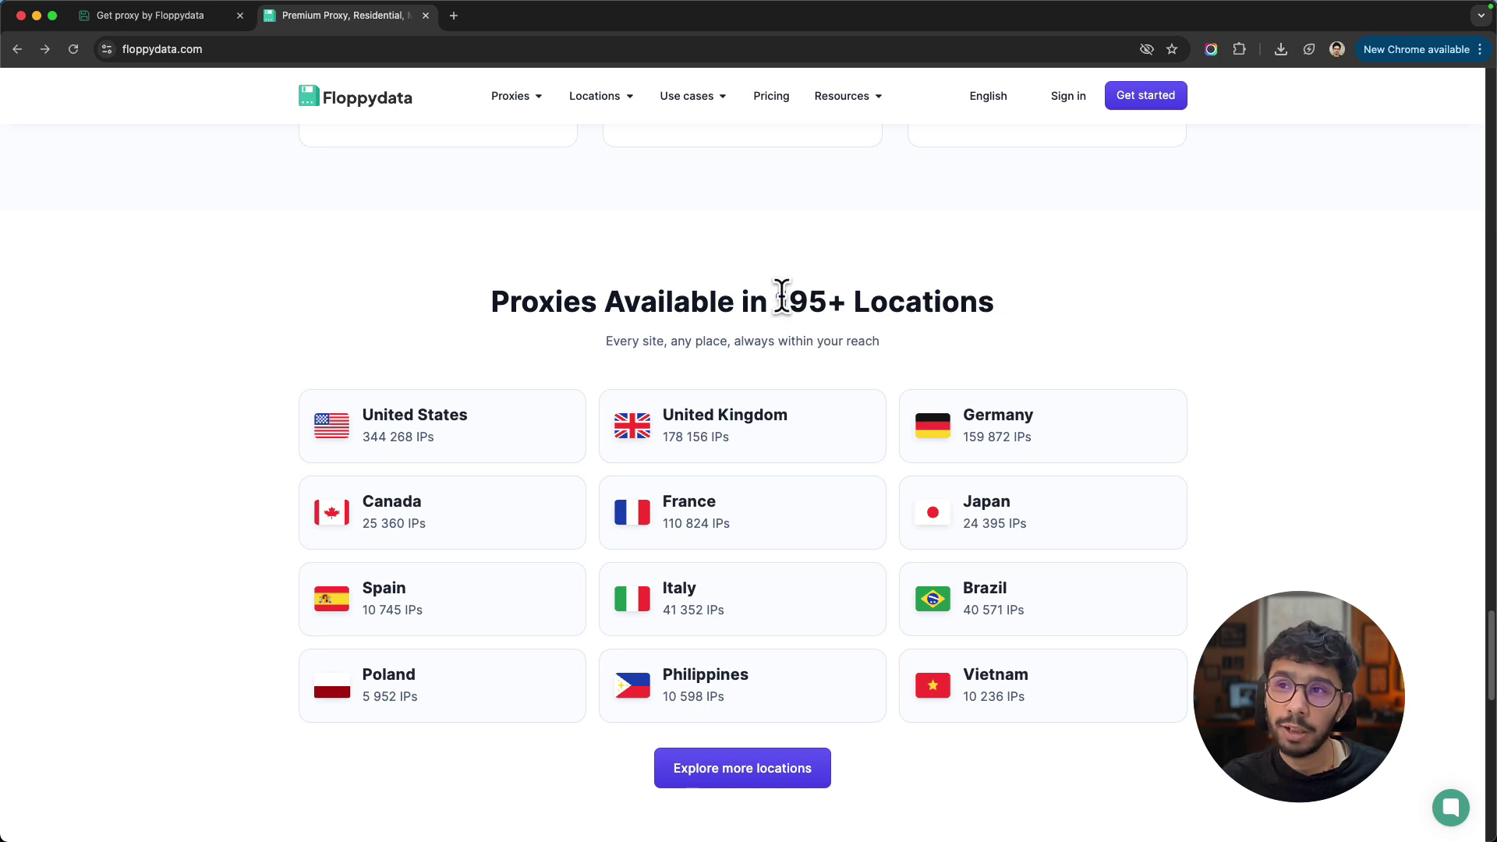
scroll(753, 593, "down", 3)
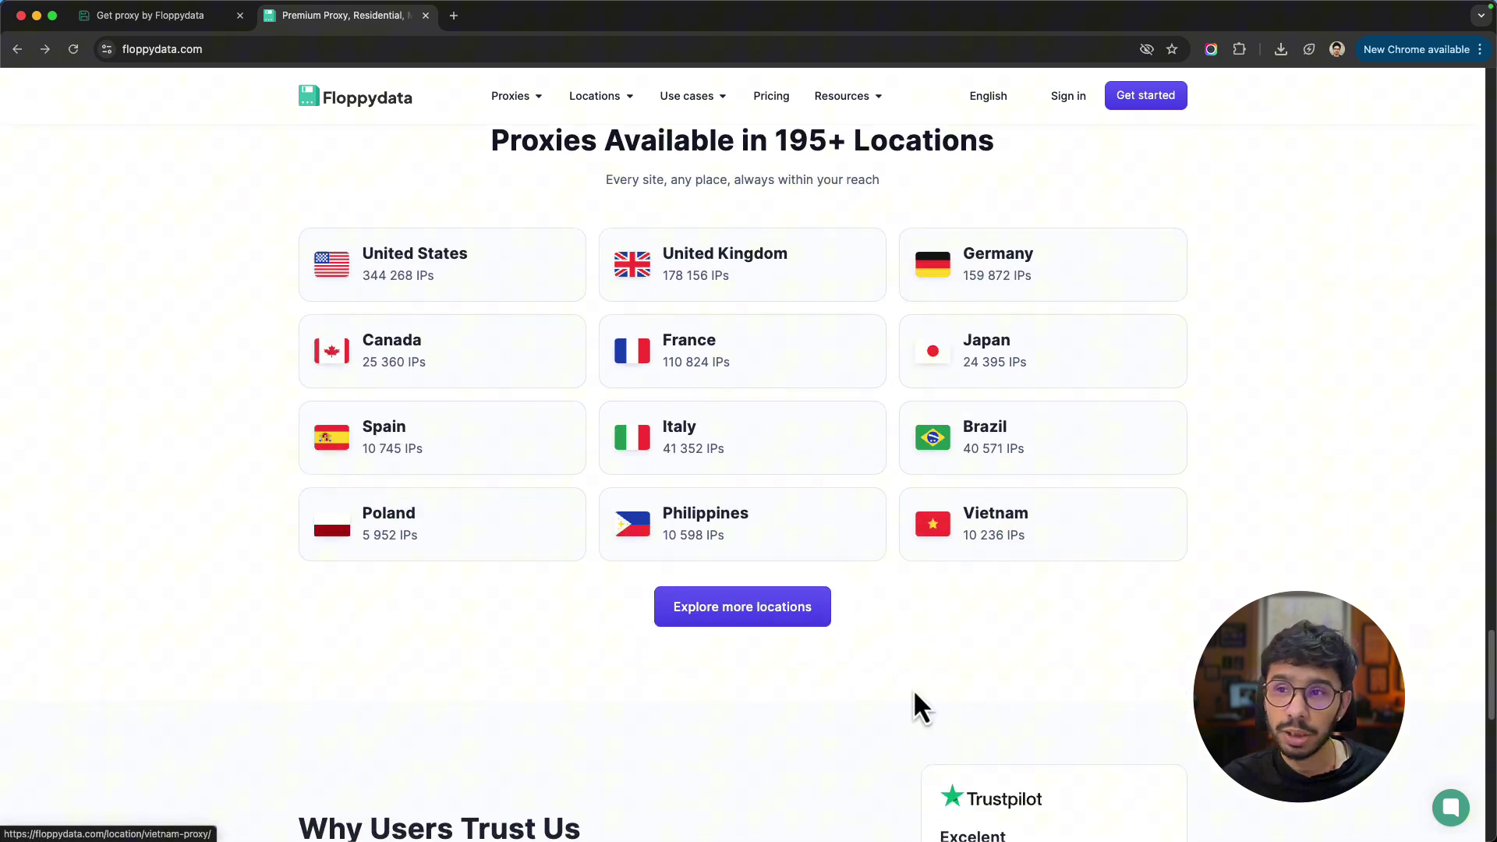
scroll(742, 499, "down", 2)
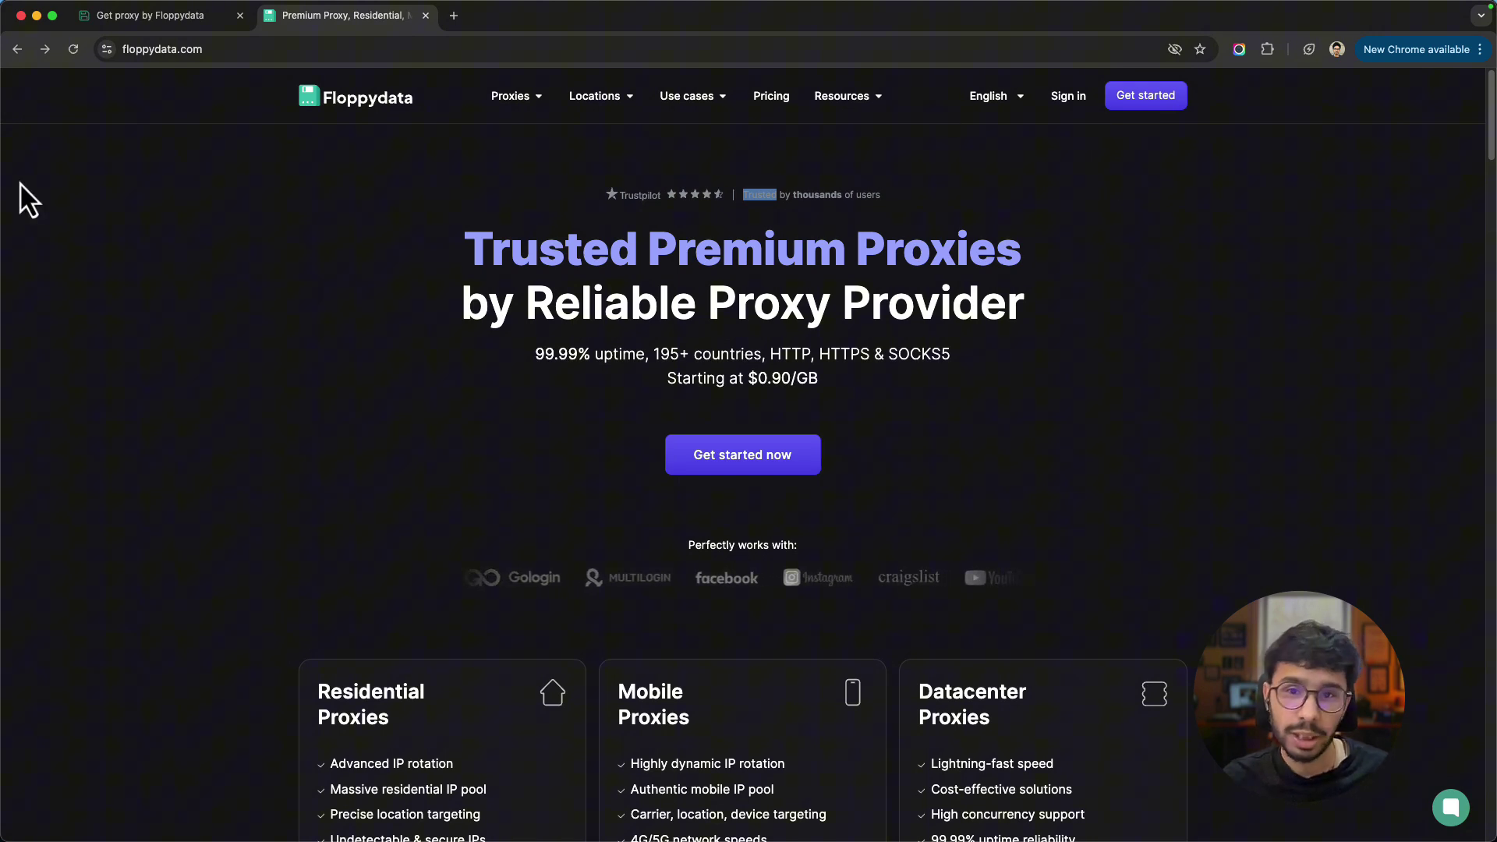
Step: Switch to the account tab, open the Dashboard and highlight the 1.5 GB available balance
left_click(152, 16)
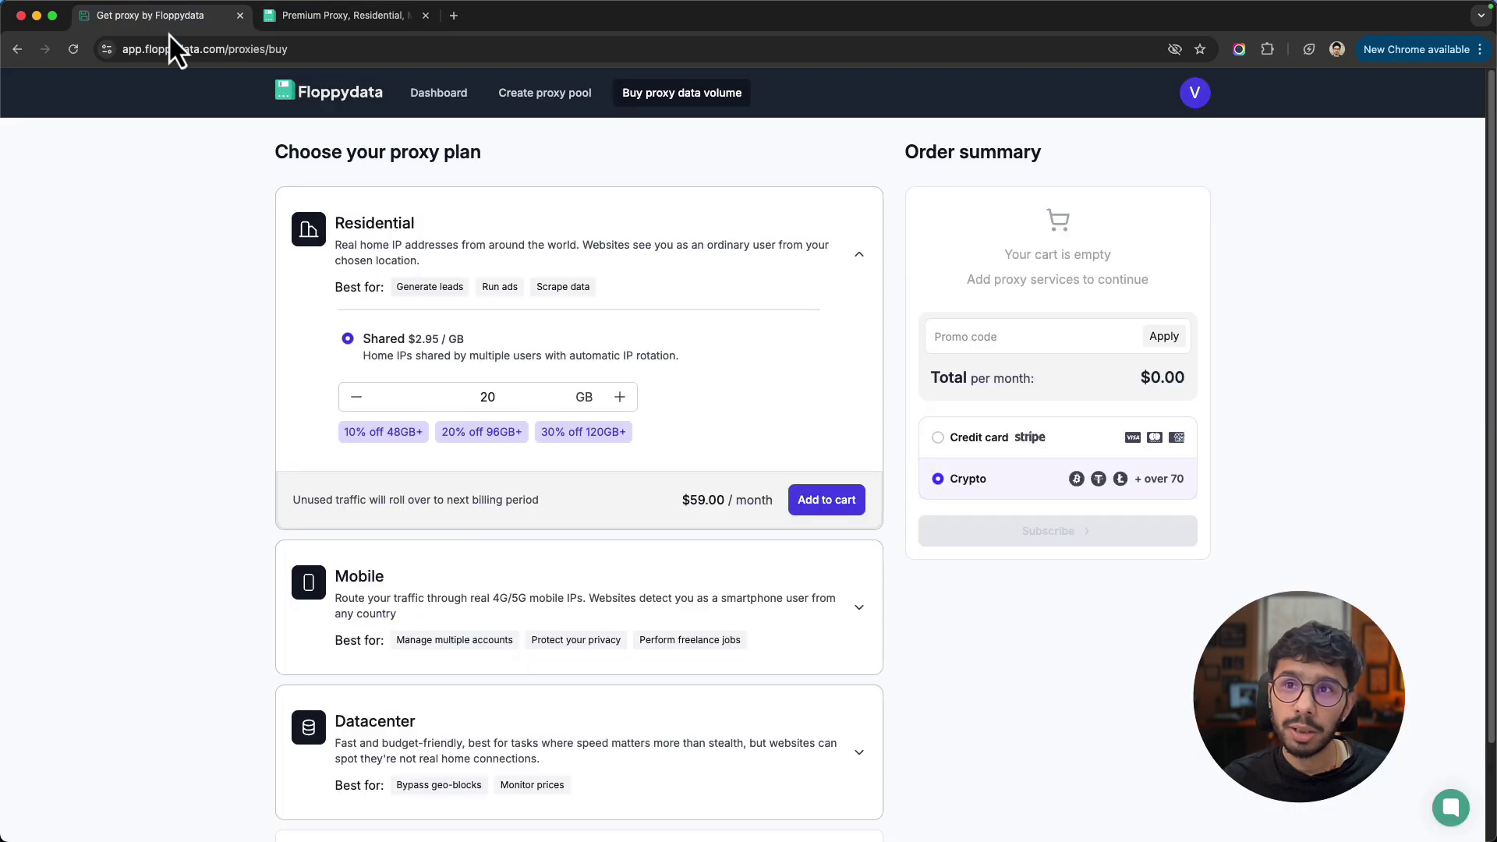
left_click(350, 99)
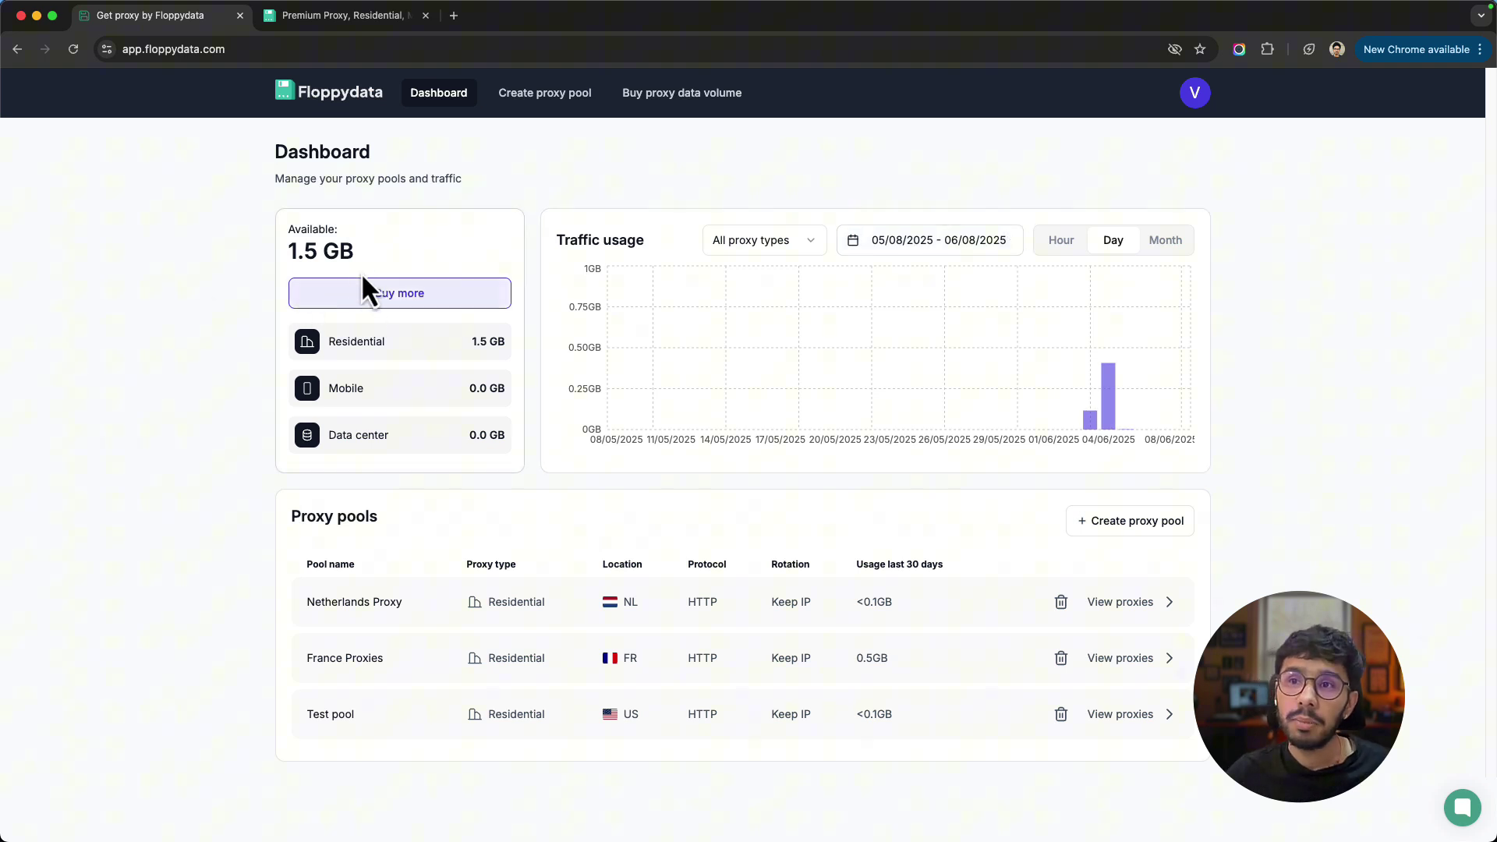
triple_click(334, 239)
left_click(410, 261)
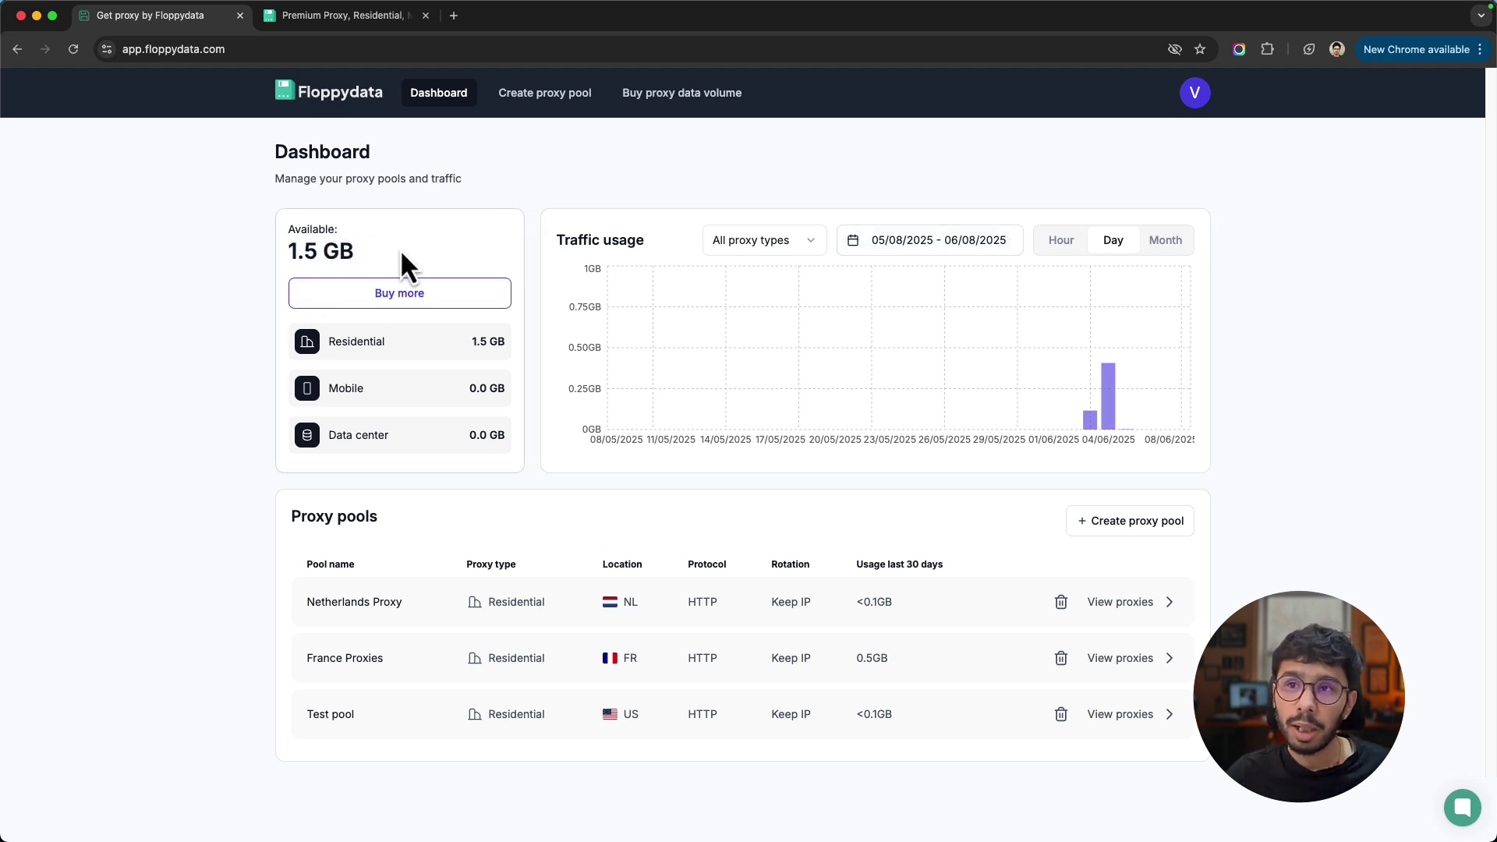
left_click_drag(336, 230, 287, 229)
mouse_move(372, 249)
left_mouse_down()
mouse_move(314, 227)
mouse_move(278, 234)
mouse_move(289, 250)
mouse_move(382, 246)
left_mouse_up()
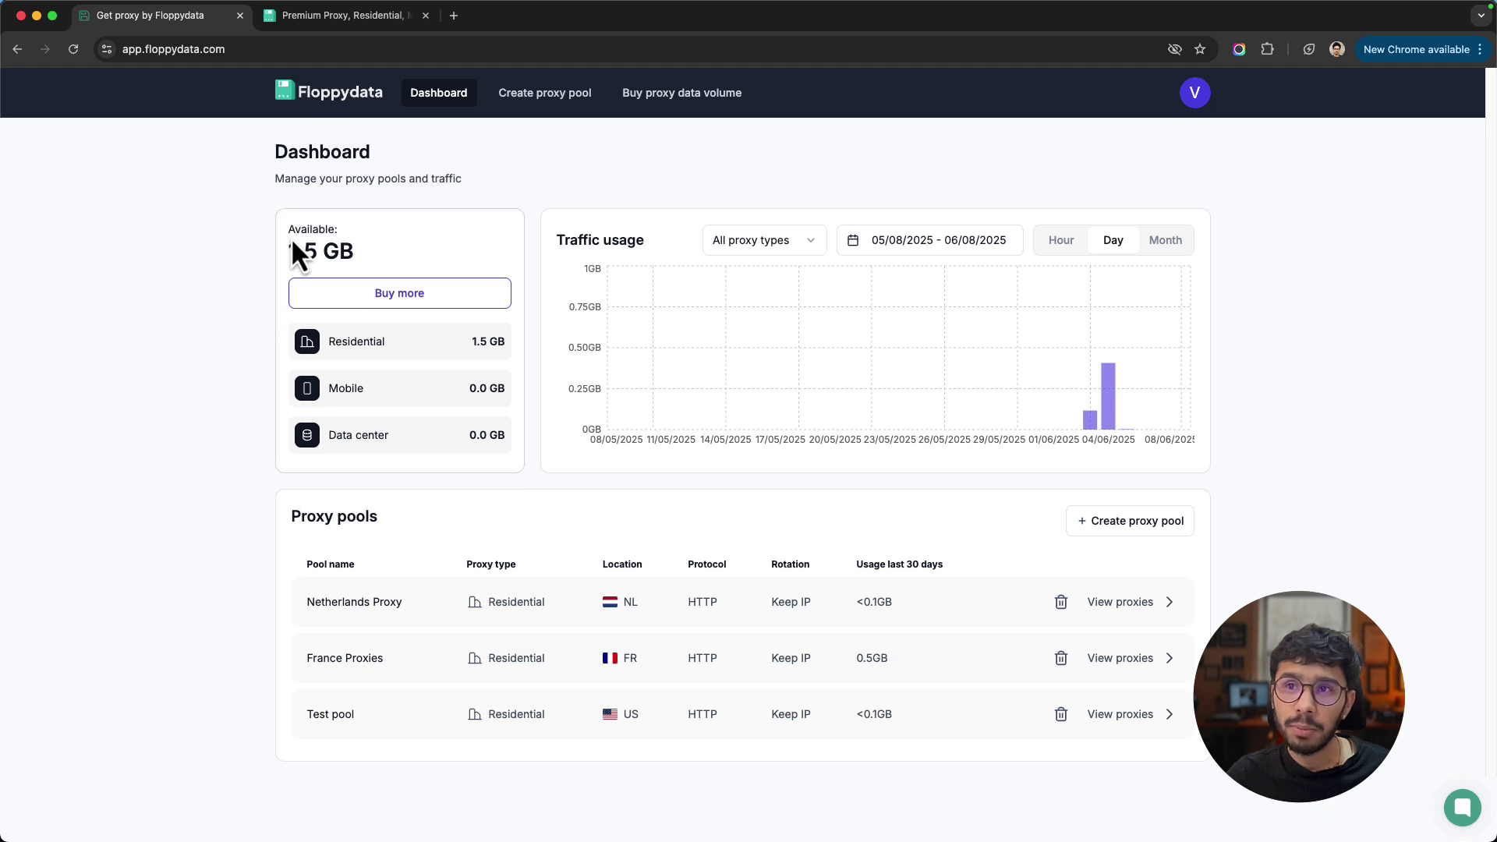
mouse_move(292, 242)
left_mouse_down()
mouse_move(318, 251)
mouse_move(293, 243)
left_mouse_up()
Step: On the proxy purchase page, price 10 GB of Datacenter proxies at $9.00 a month
left_click(668, 108)
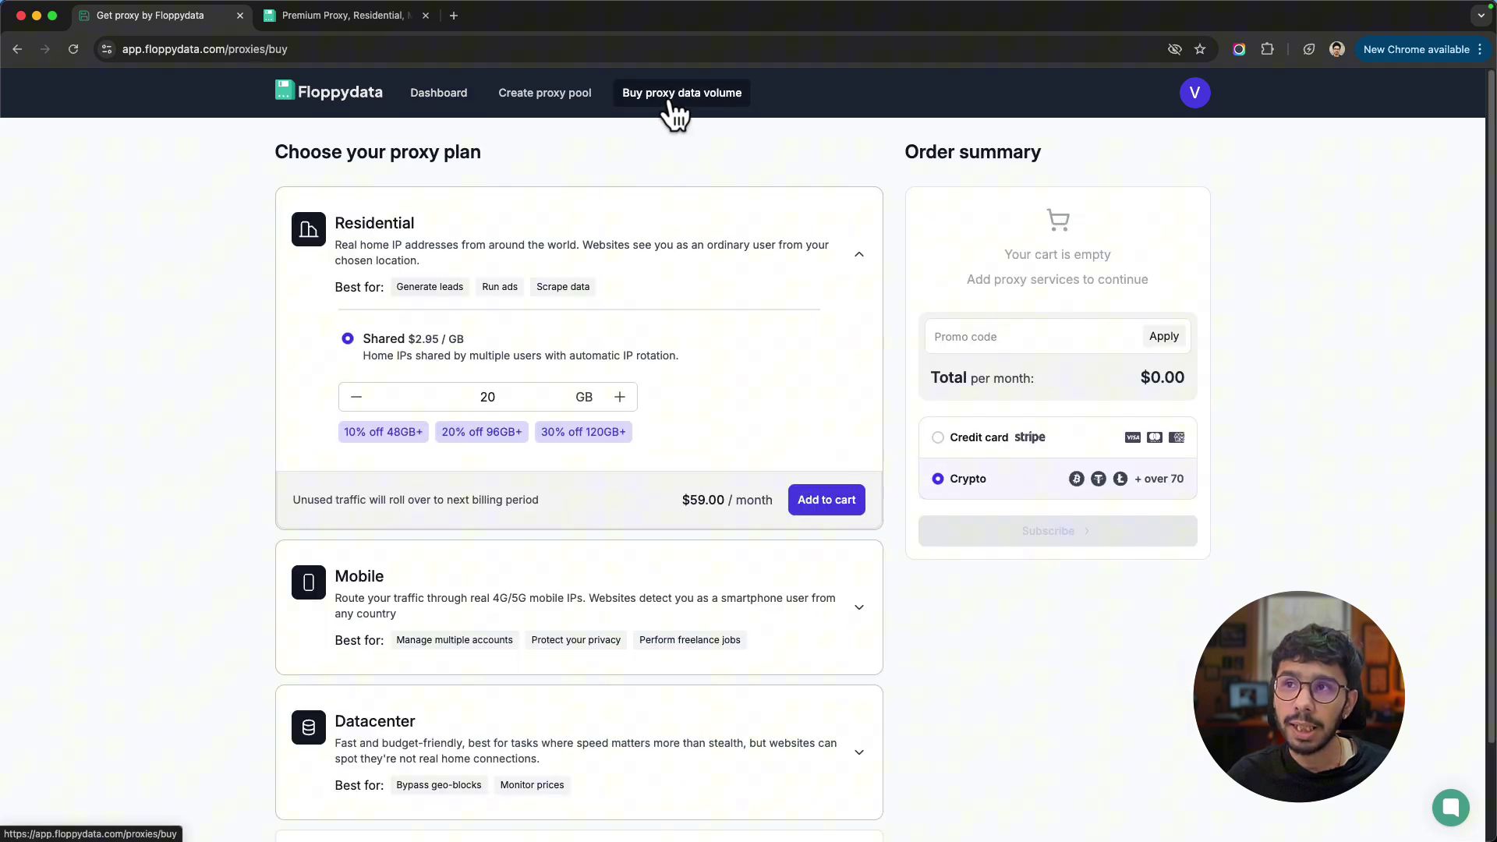
left_click(481, 384)
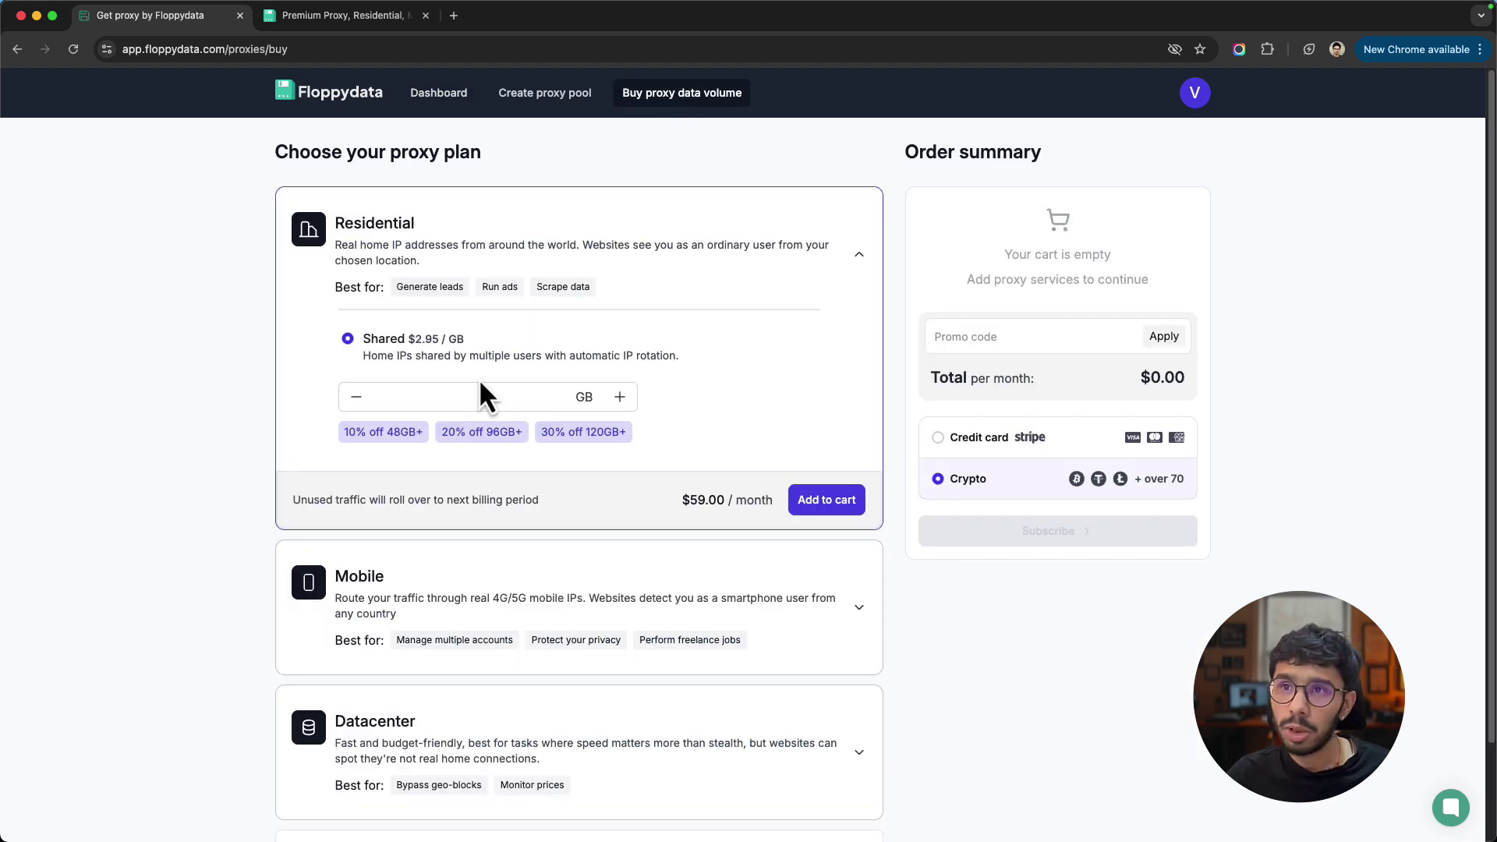
scroll(424, 330, "down", 3)
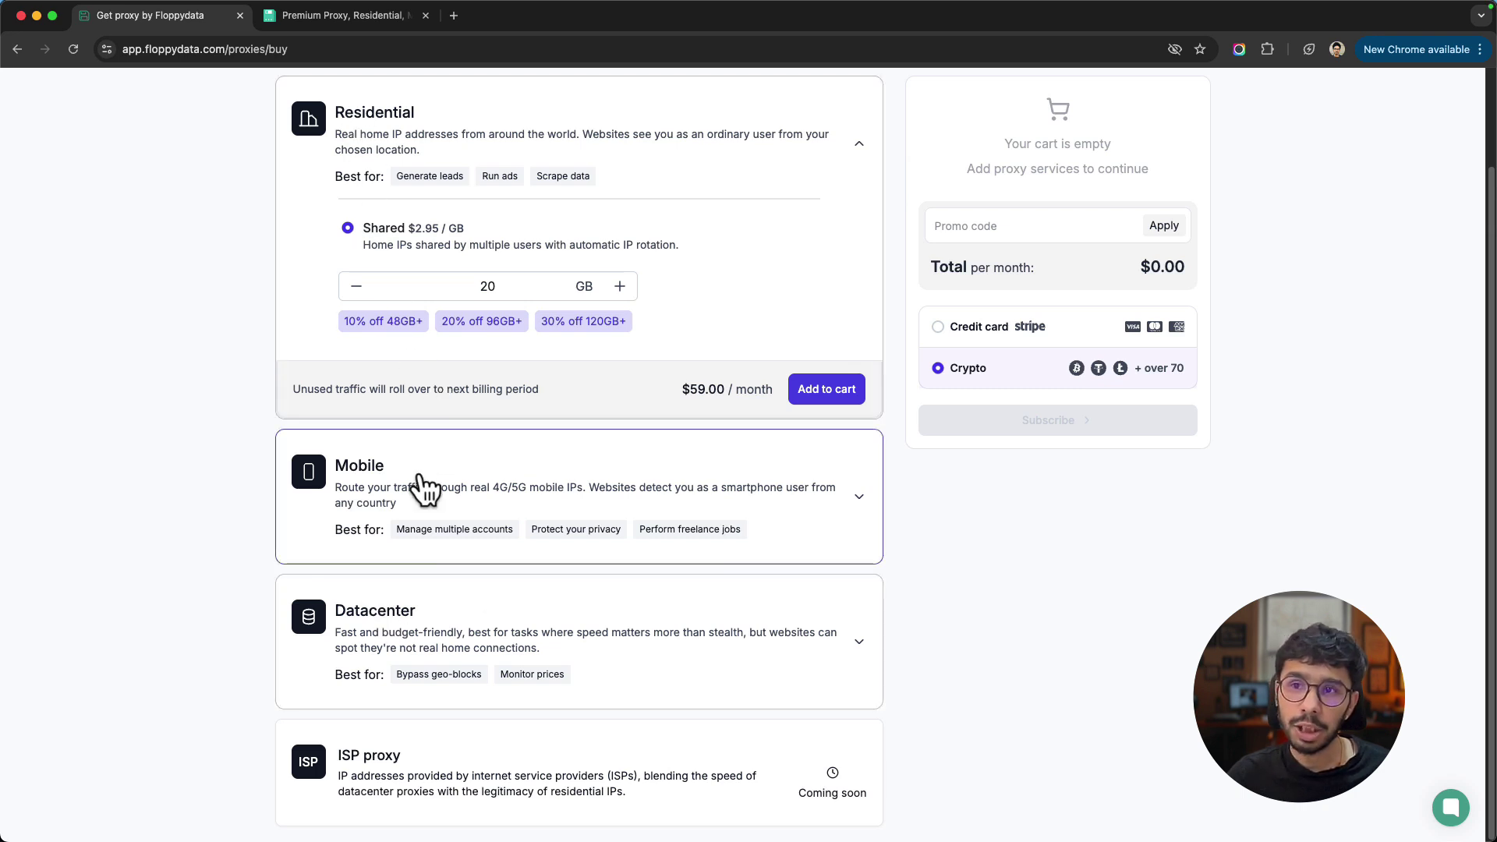
left_click(413, 649)
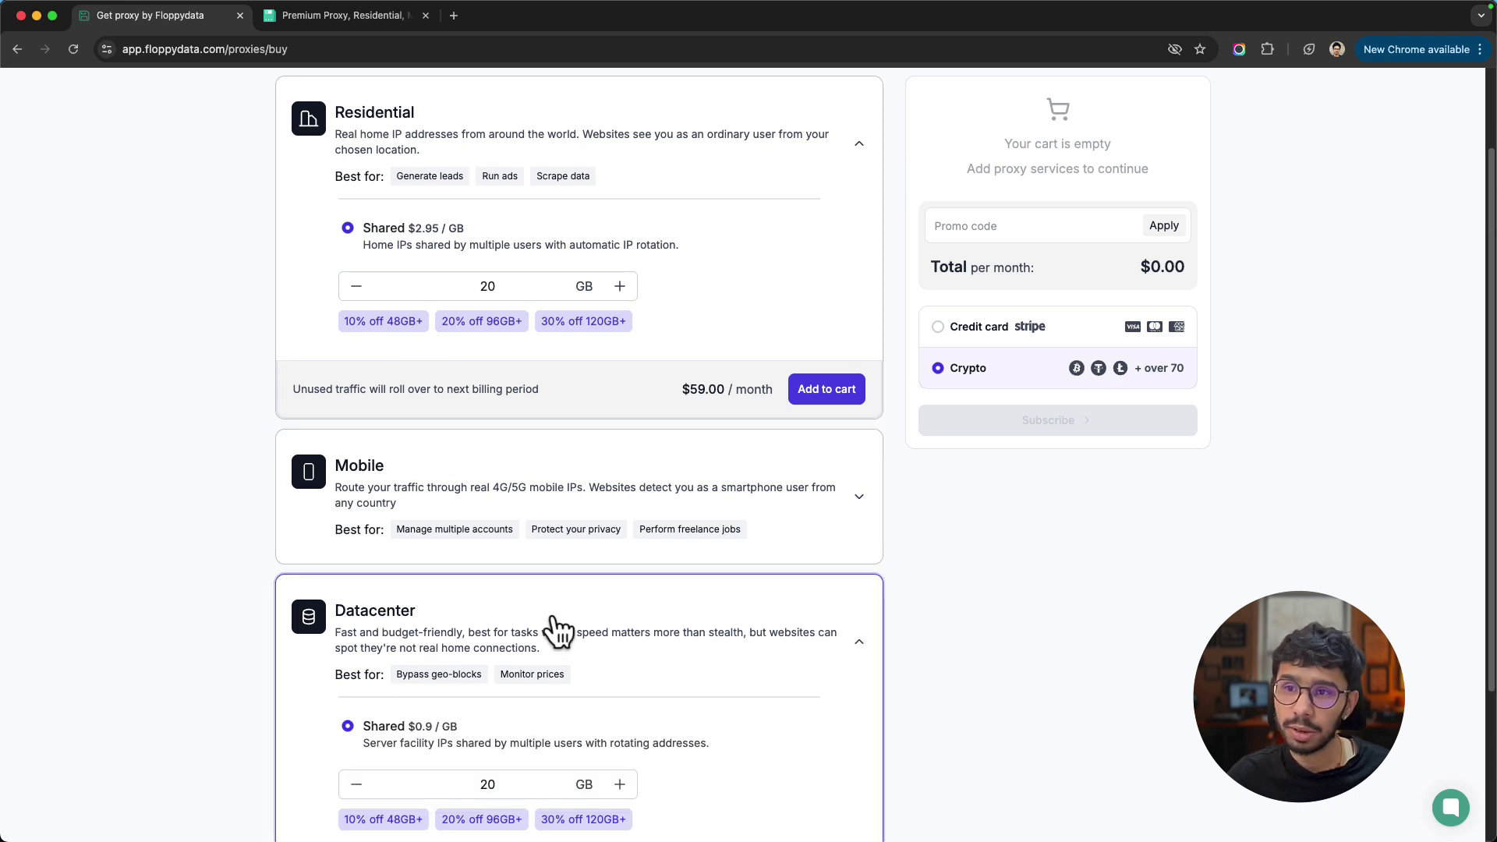
scroll(550, 626, "down", 3)
left_click(468, 575)
key("super+a")
key("BackSpace")
type("10")
left_click(766, 546)
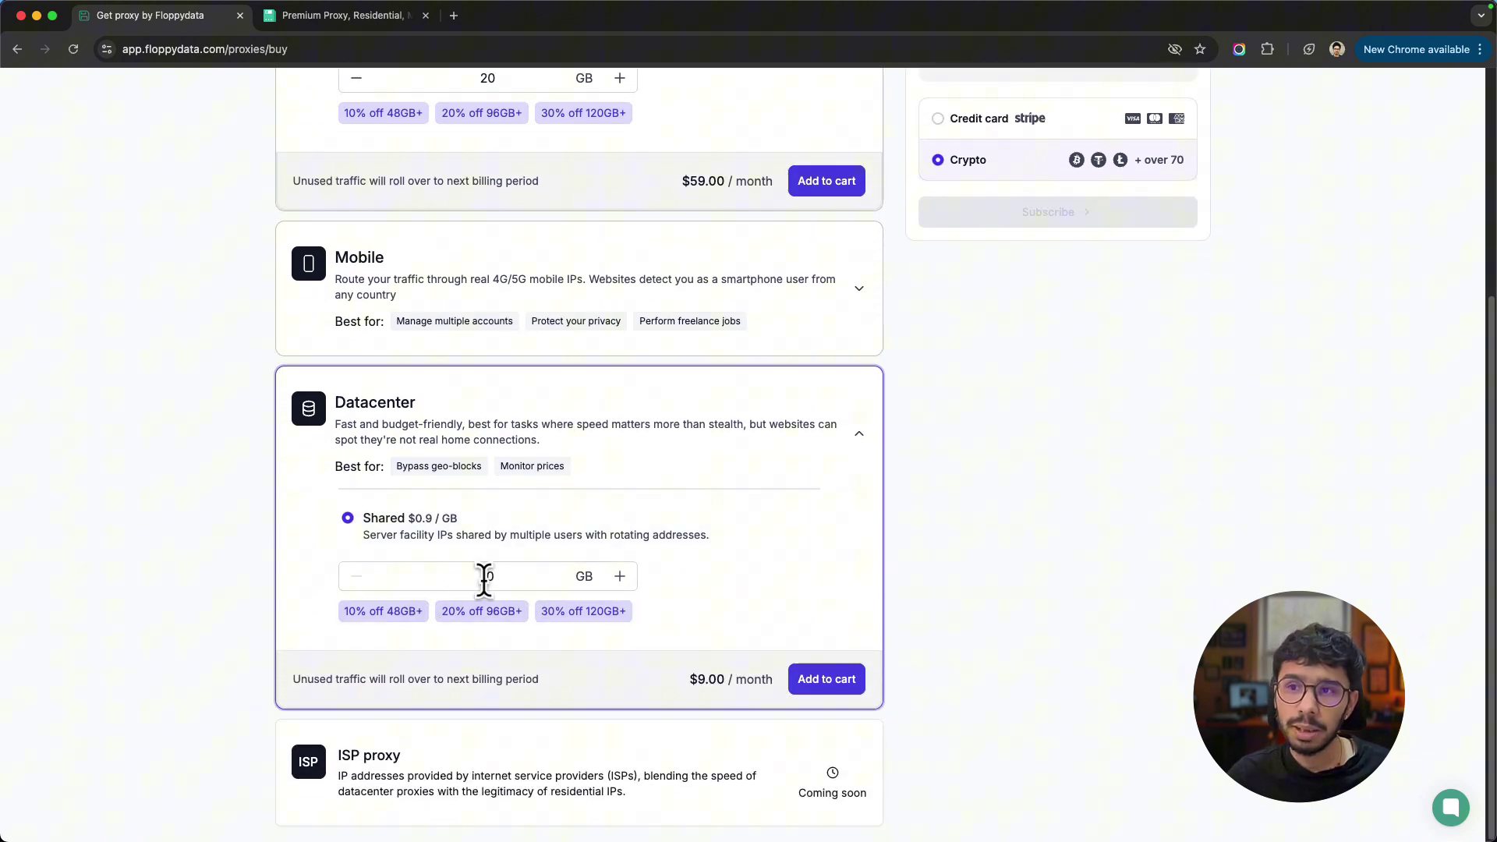
left_click(484, 577)
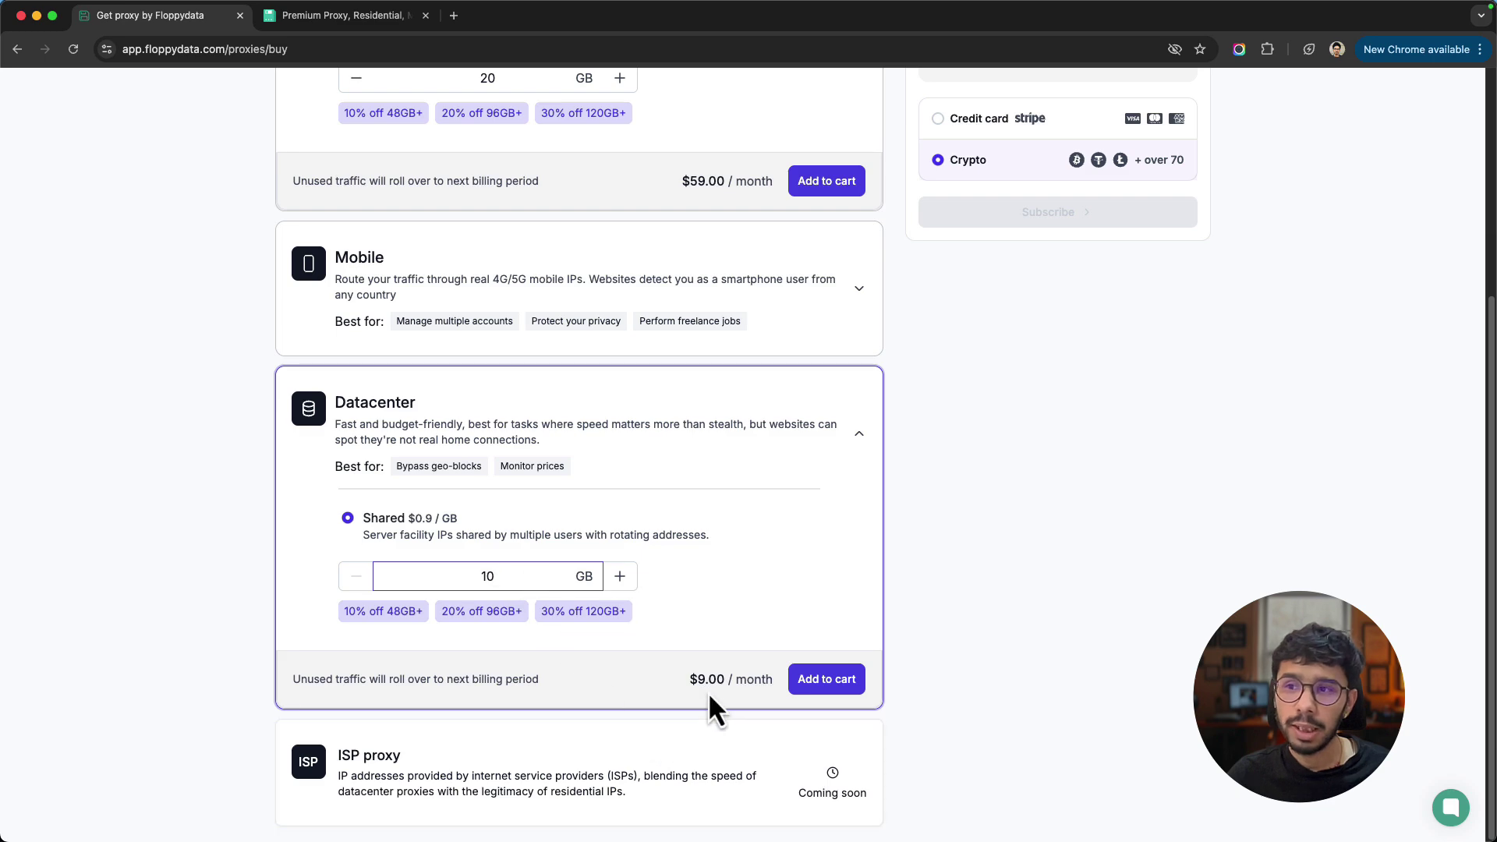
left_click_drag(692, 681, 773, 682)
Step: Set the shared Residential plan to 5 GB, priced at $14.75 a month
scroll(390, 558, "up", 5)
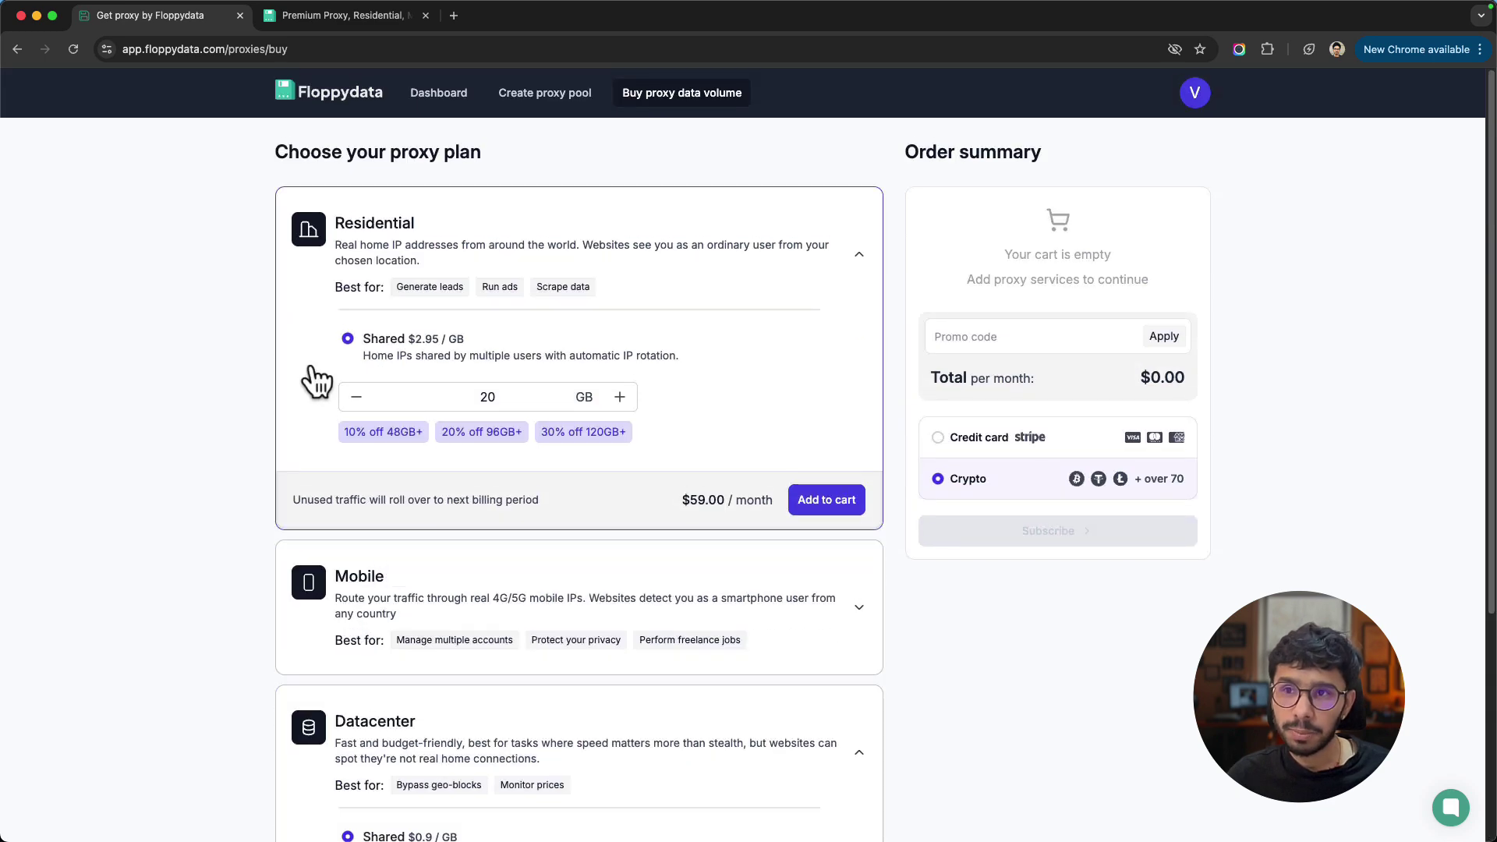
left_click(388, 287)
left_click(525, 284)
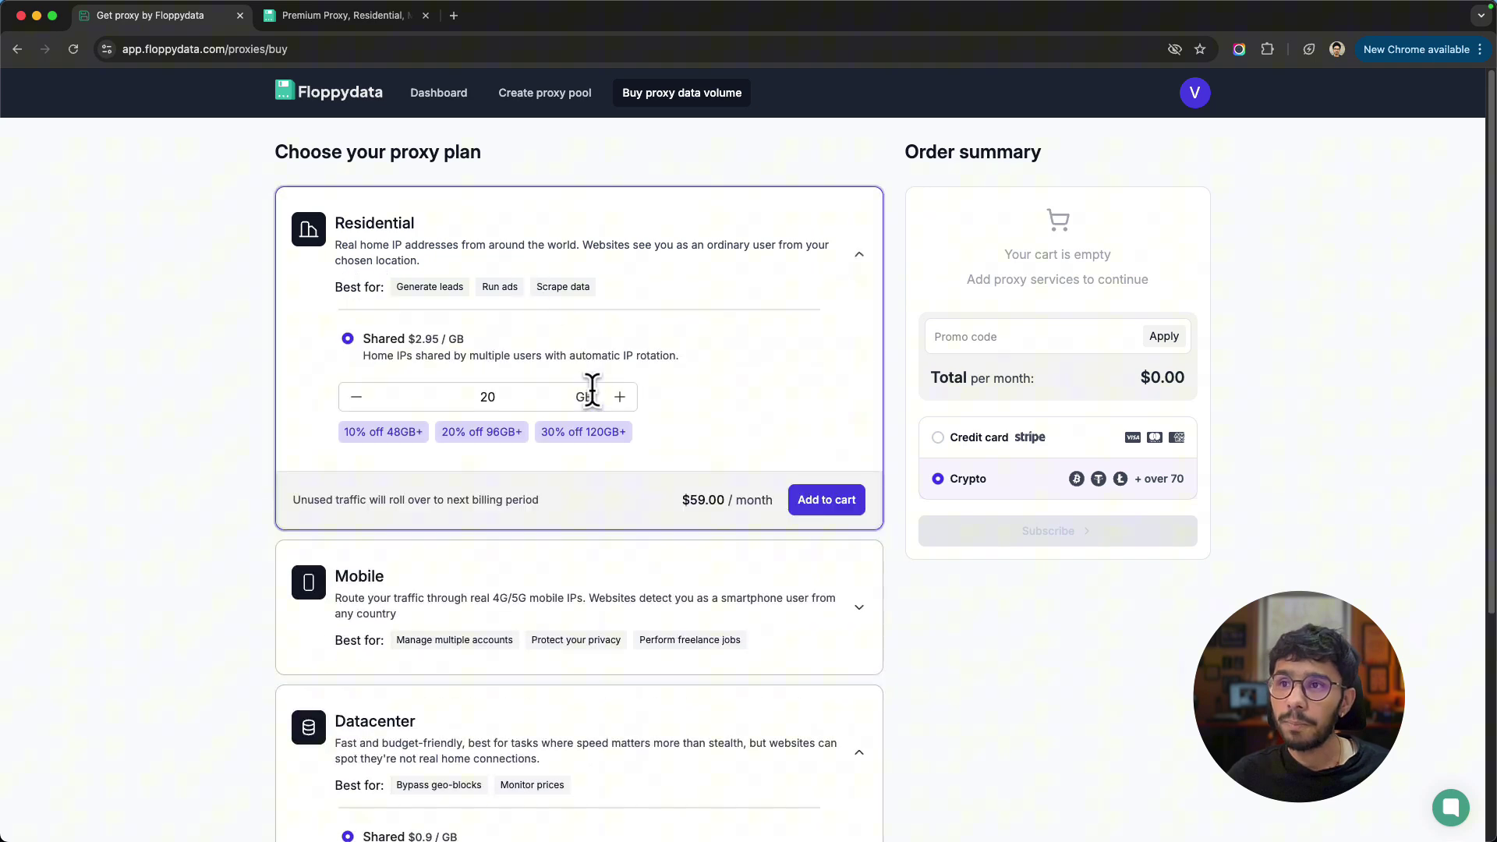
double_click(493, 394)
type("5")
left_click(807, 386)
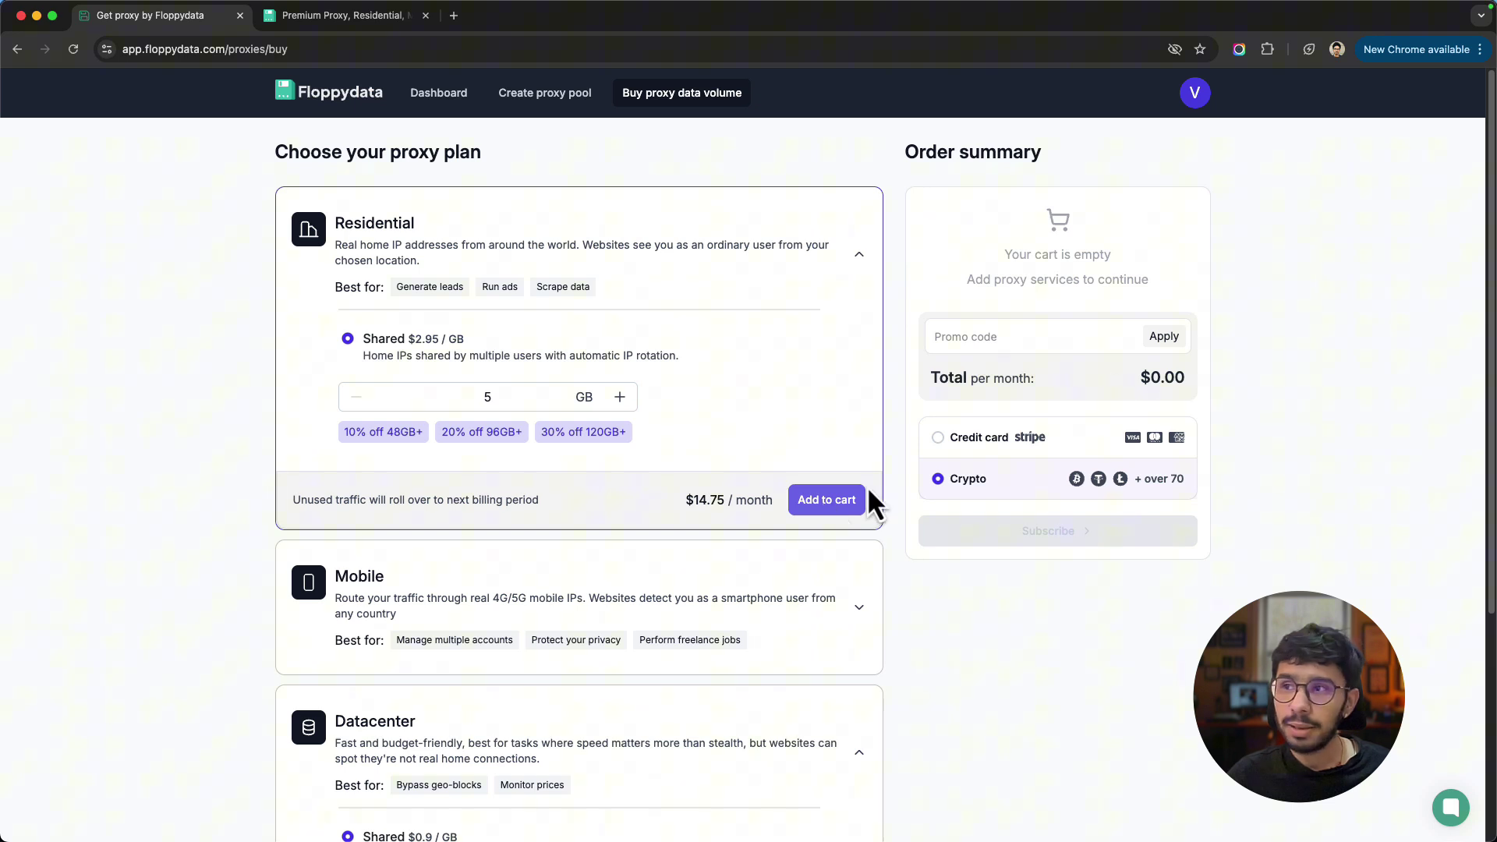
Step: Check the promo code field and try the credit card and crypto payment options
left_click(985, 335)
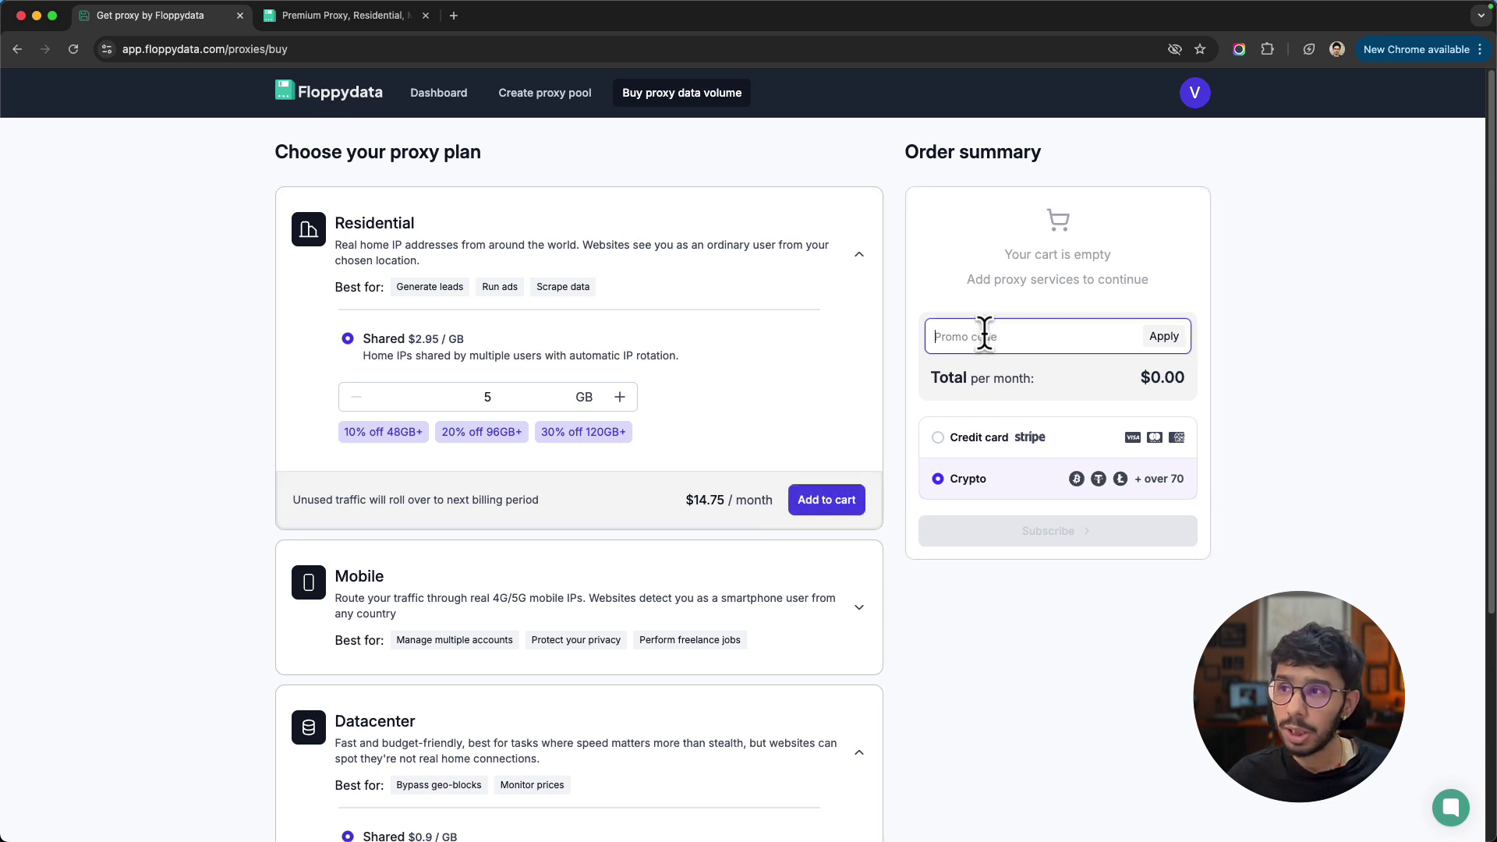
left_click(979, 438)
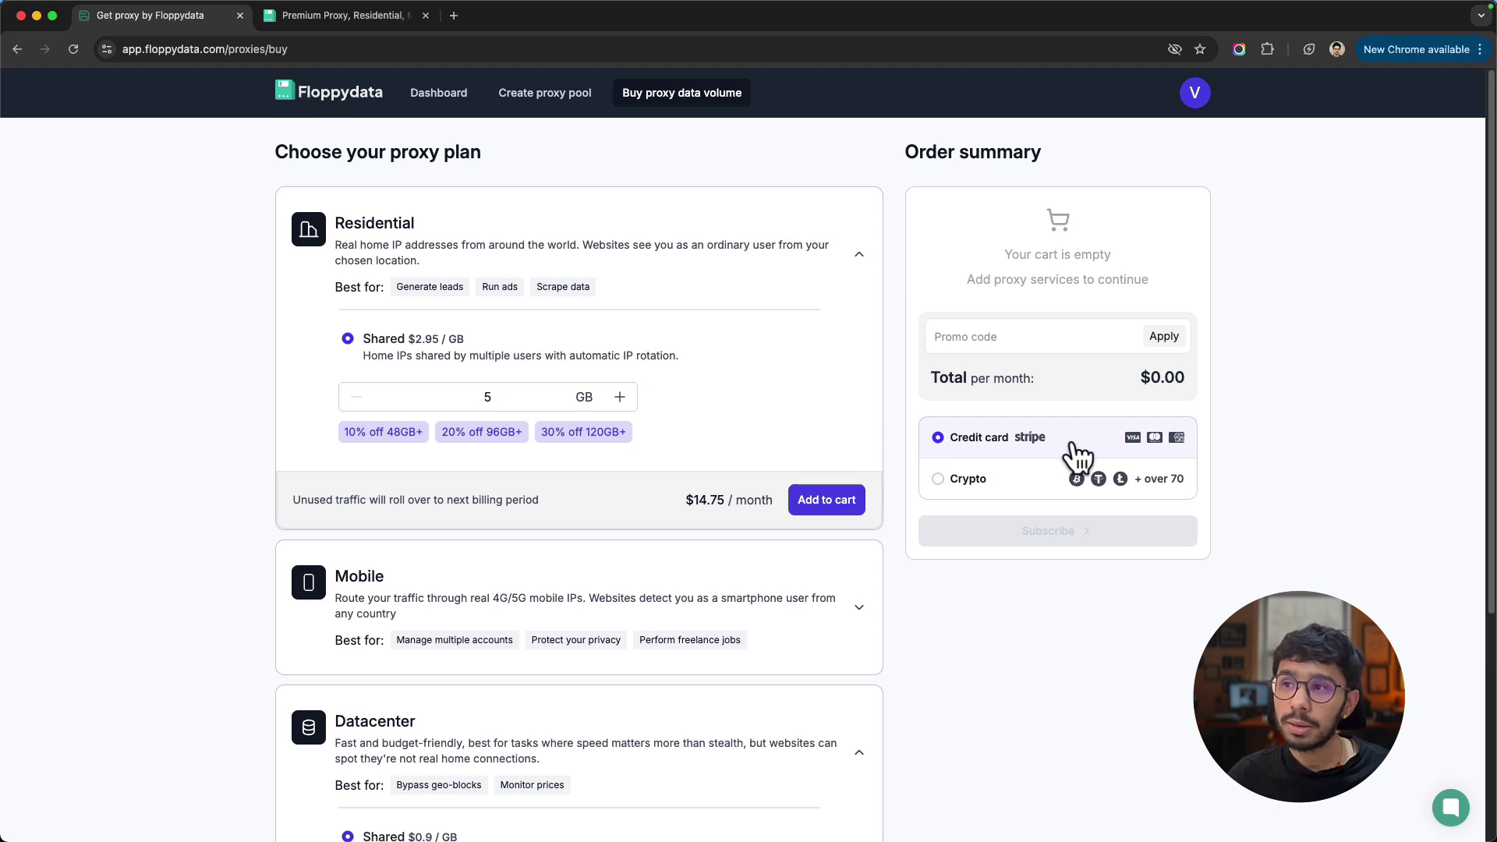
left_click(970, 479)
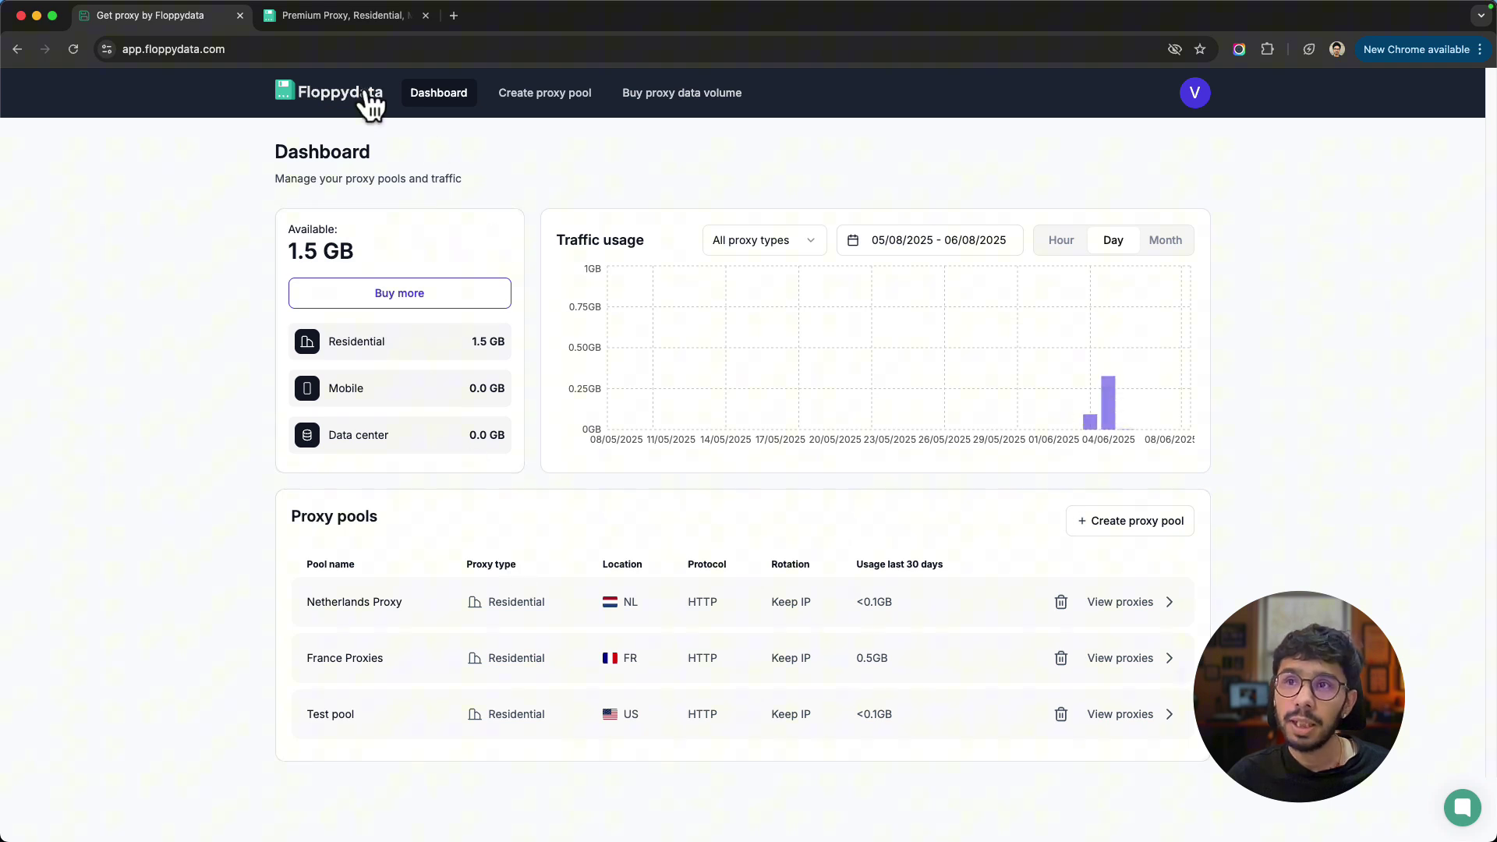
Step: Highlight the 1.5 GB balance, then open the Create proxy pool form
left_click_drag(286, 230, 368, 265)
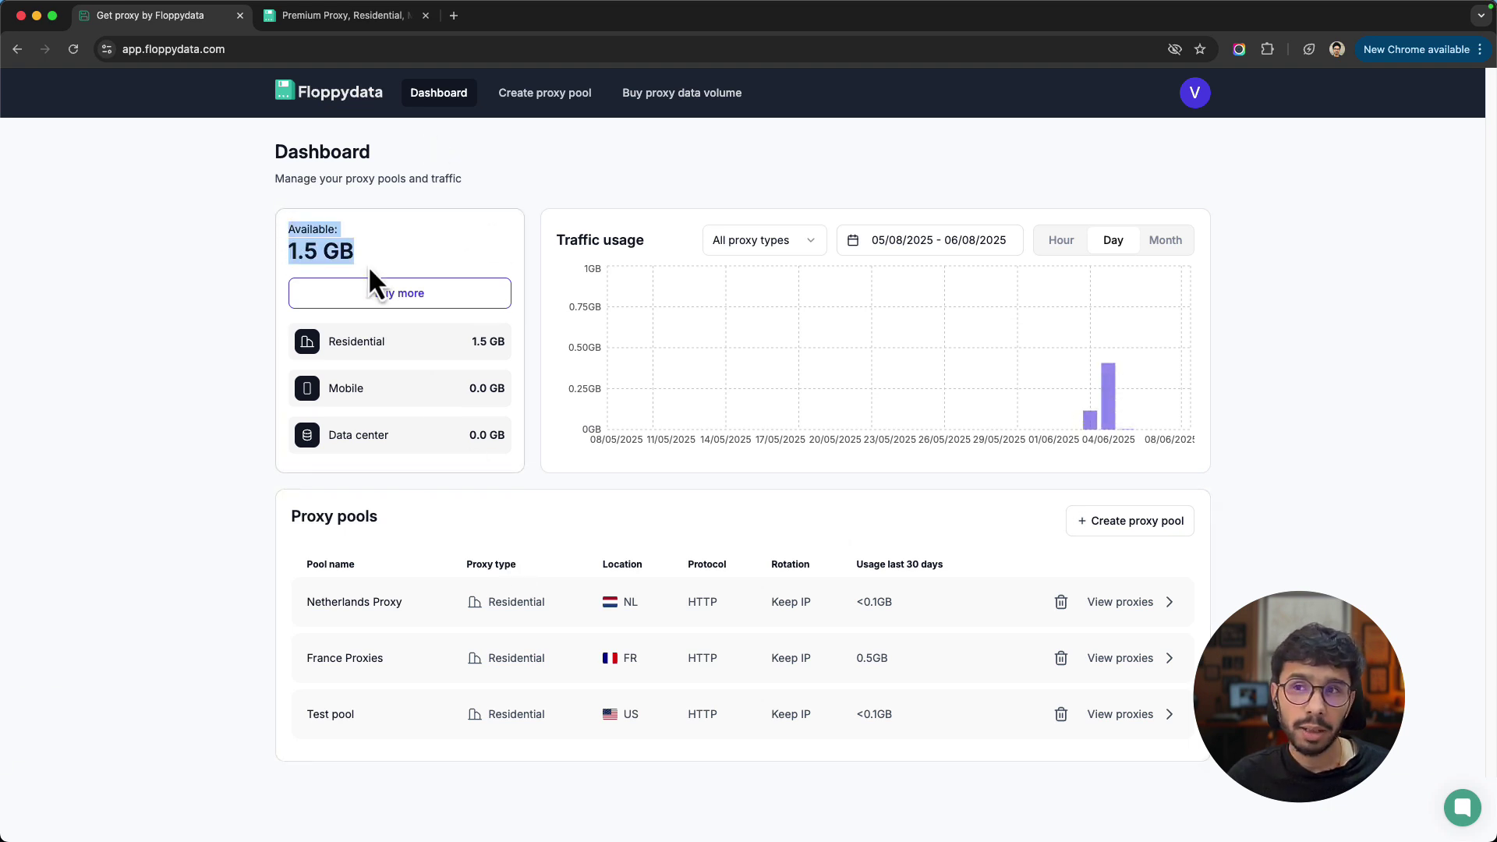
left_click(368, 265)
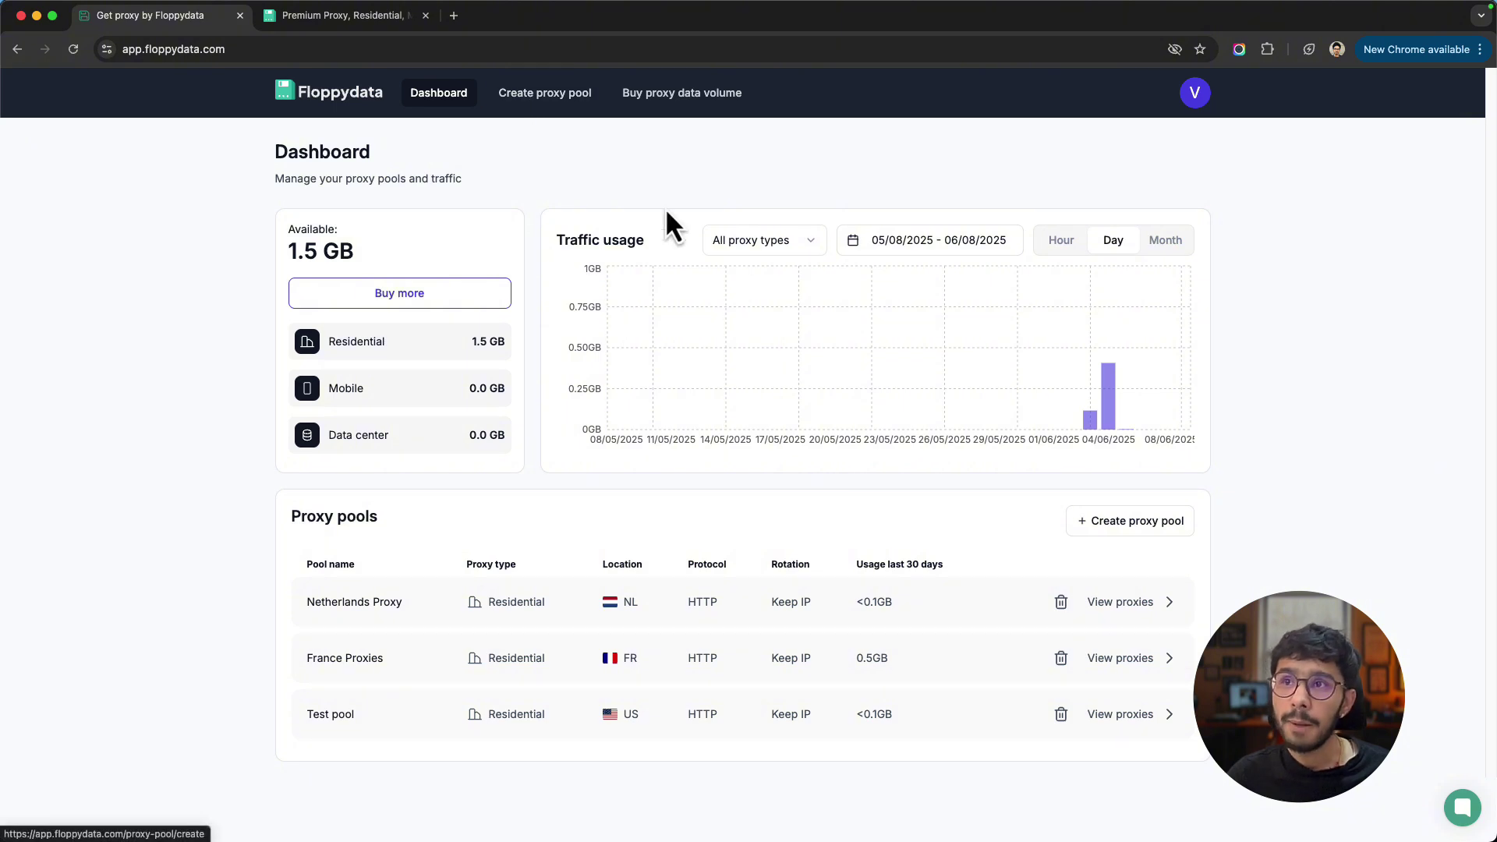
left_click(574, 103)
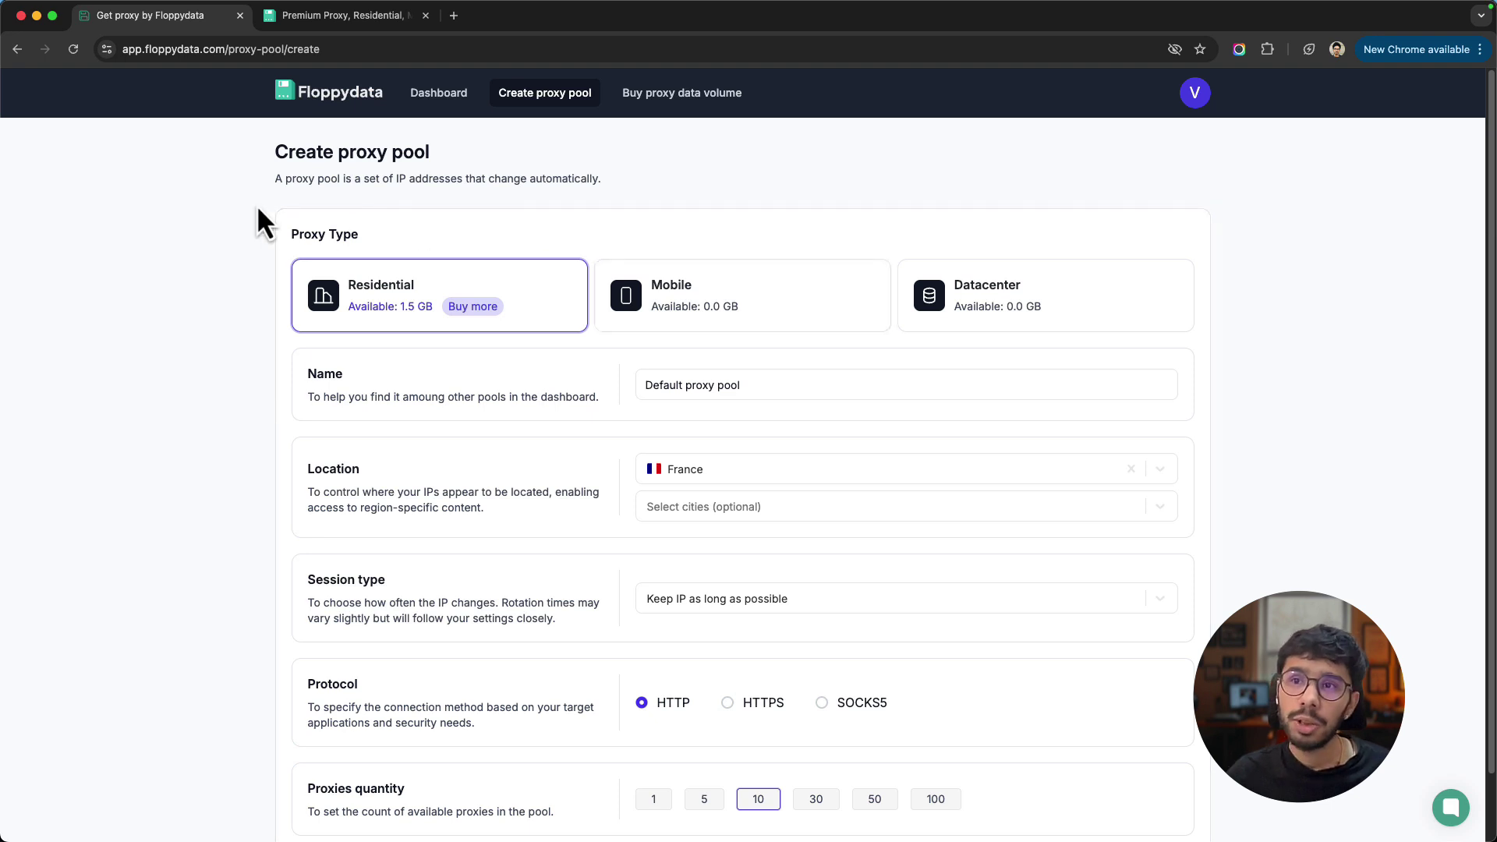
Step: Compare the Mobile and Datacenter proxy types, keeping Residential selected
triple_click(311, 233)
left_click(409, 292)
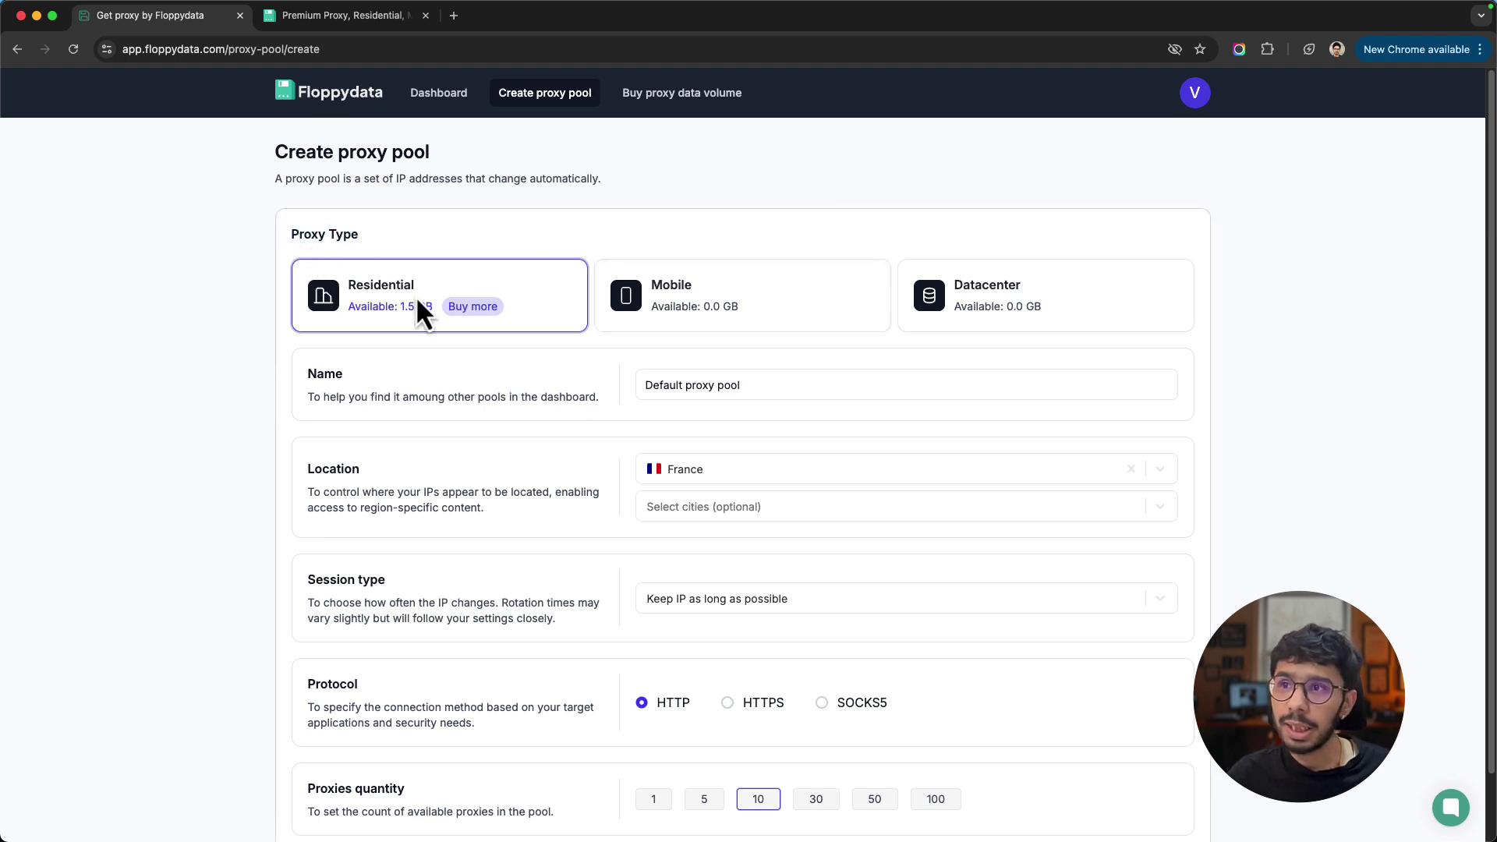
left_click(655, 296)
left_click(995, 306)
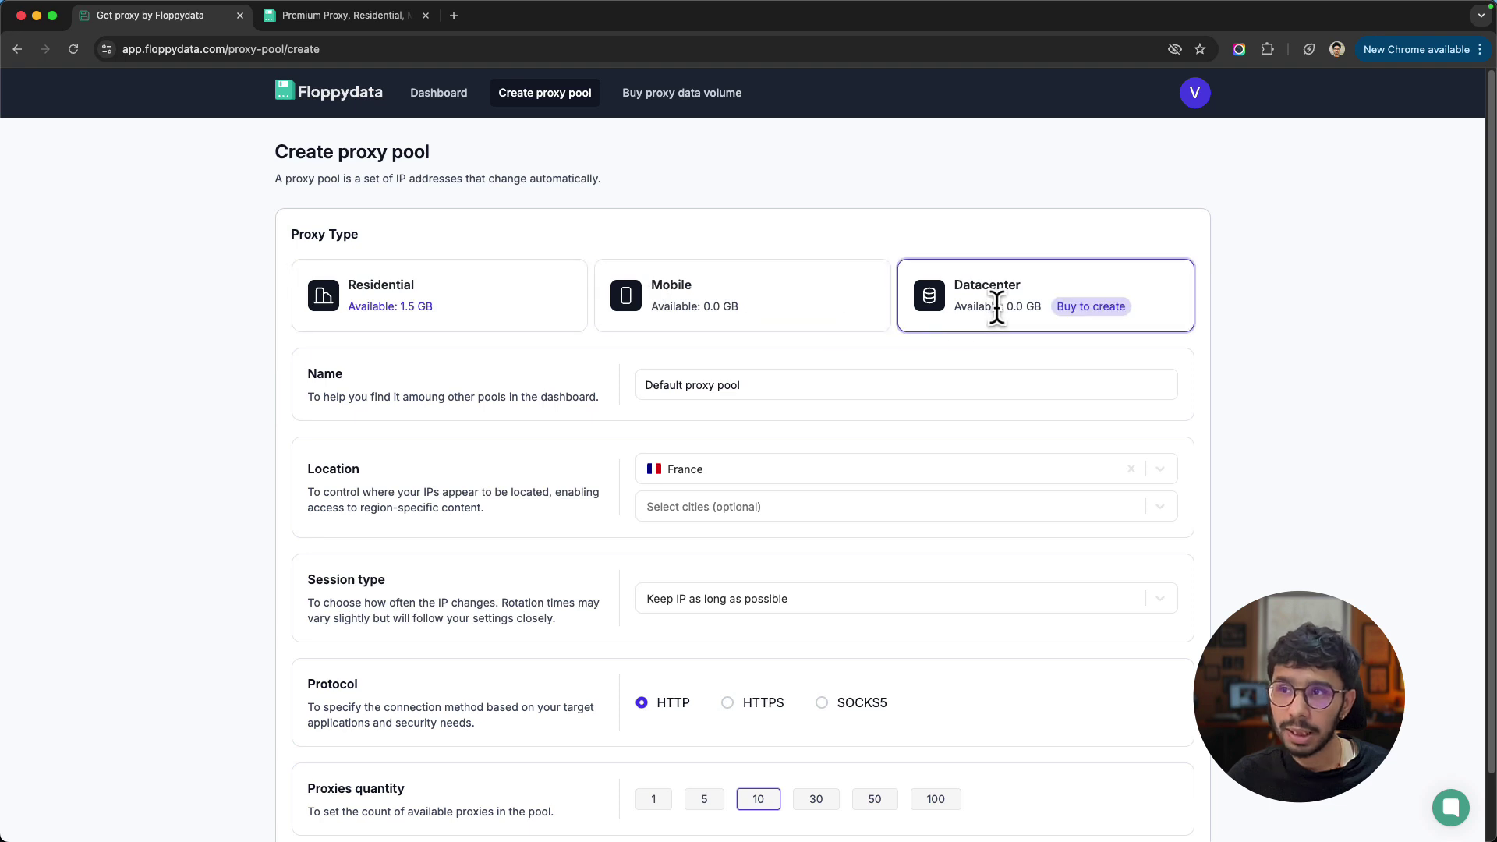
left_click(387, 290)
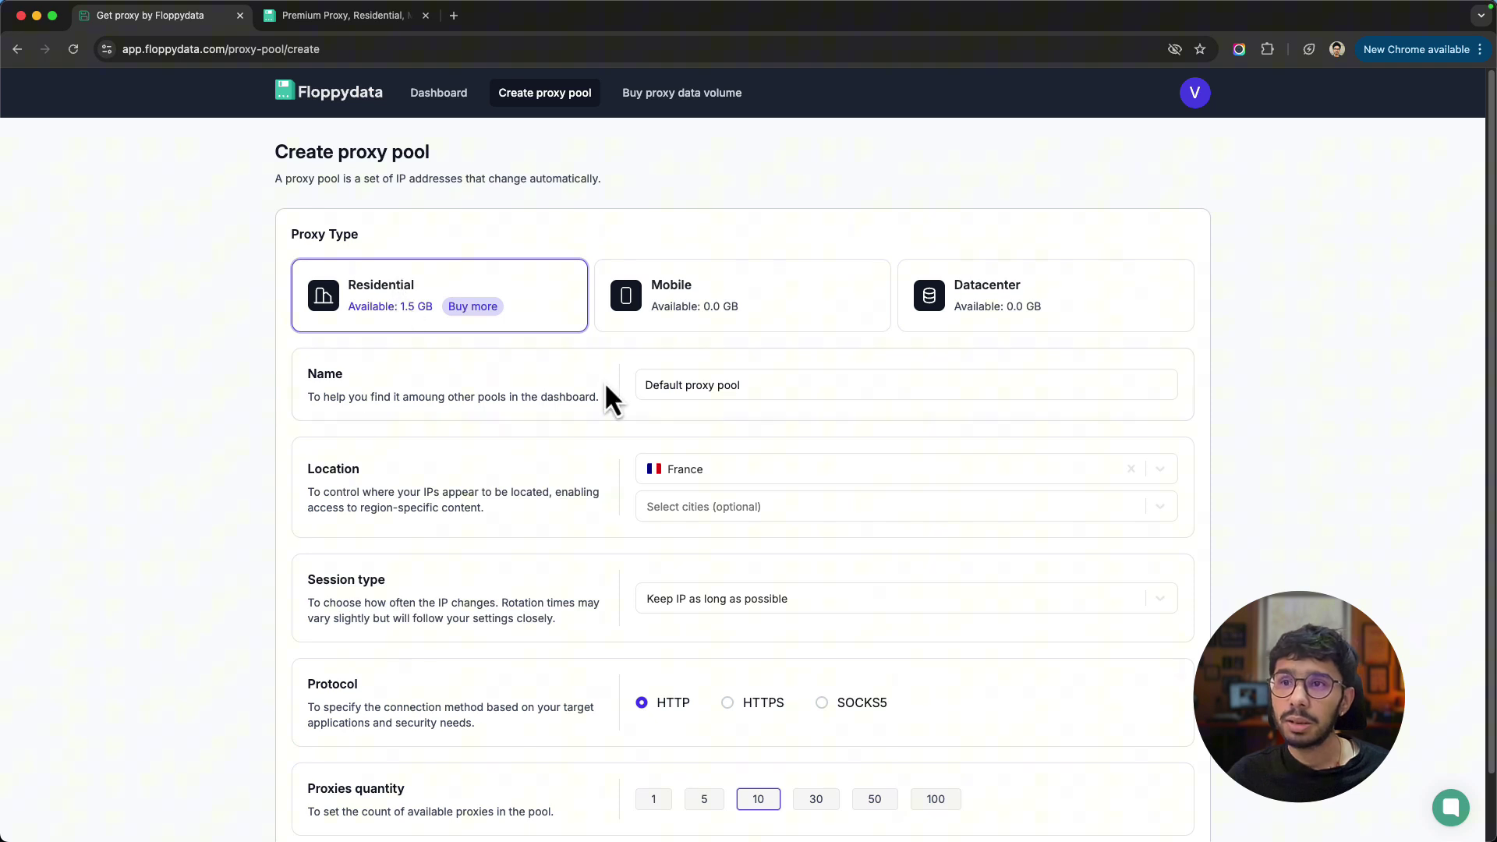
Step: Replace the default pool name with 'italy proxies'
double_click(797, 385)
triple_click(797, 386)
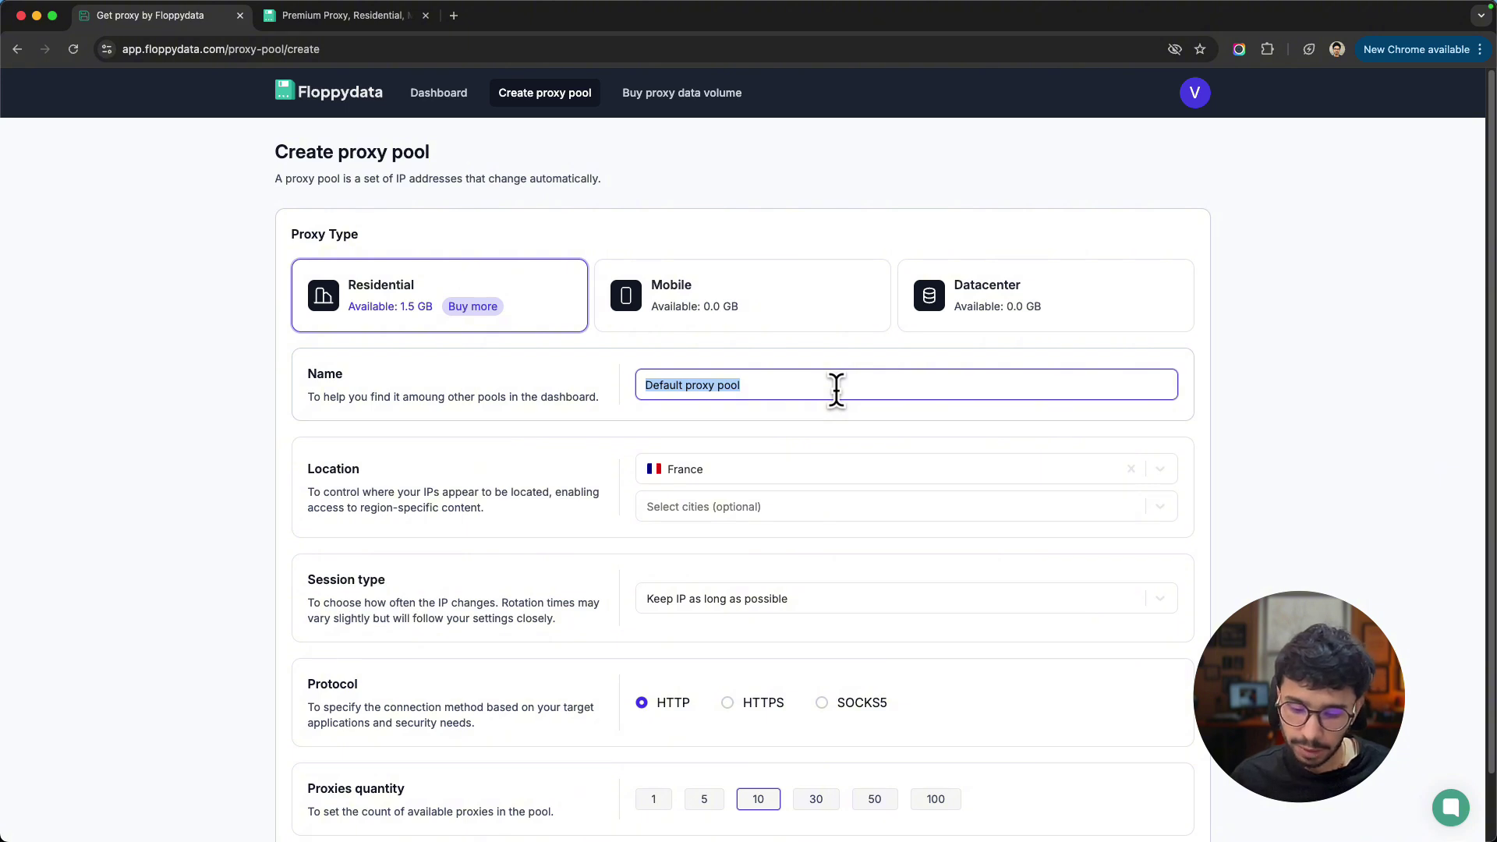
type("italy proxies")
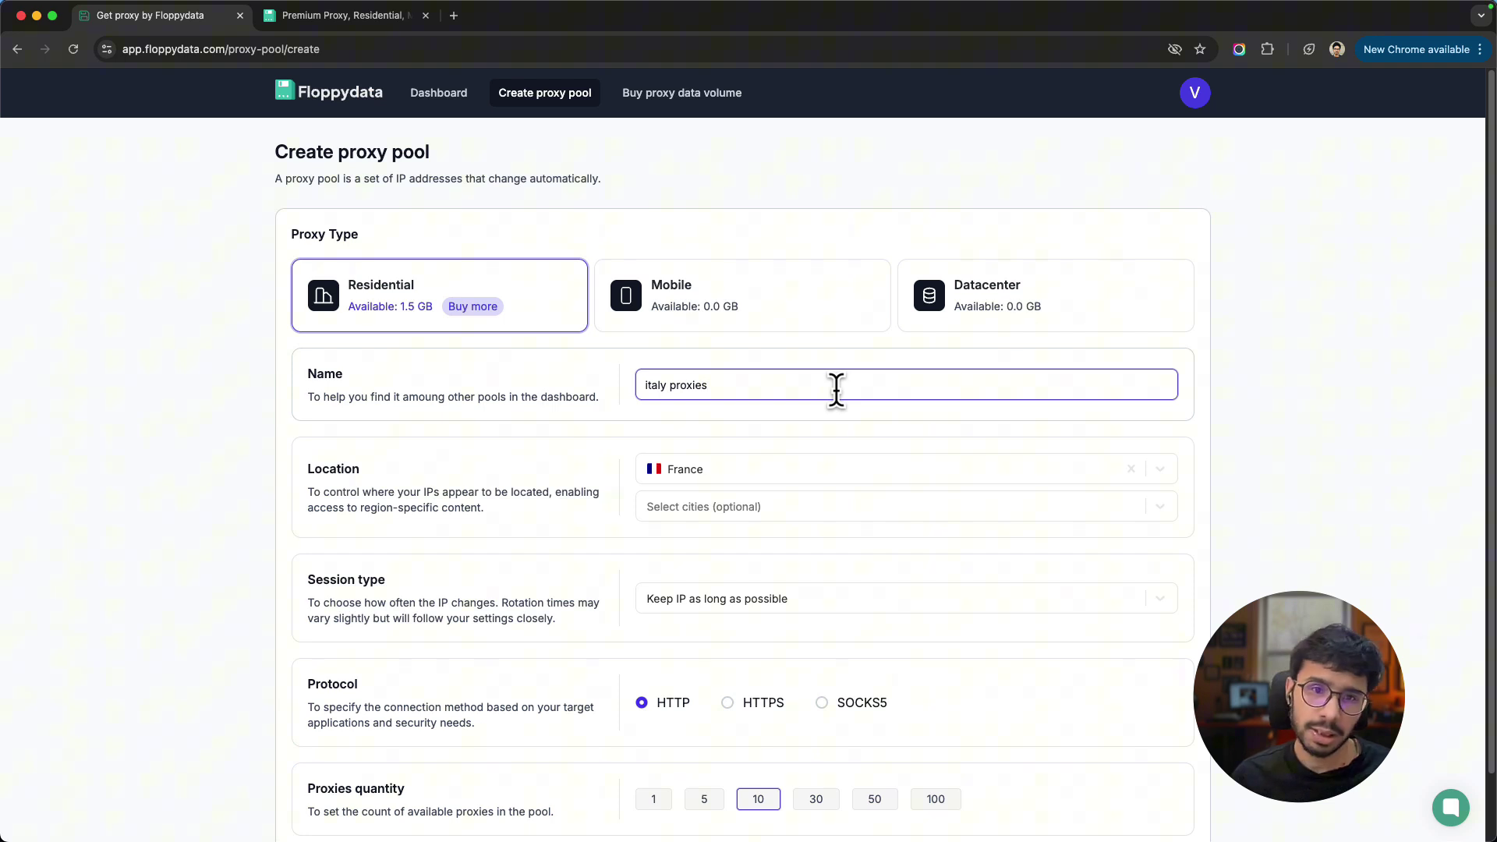
Step: Set the pool location to Italy with Milan as the city
left_click(728, 469)
type("ita")
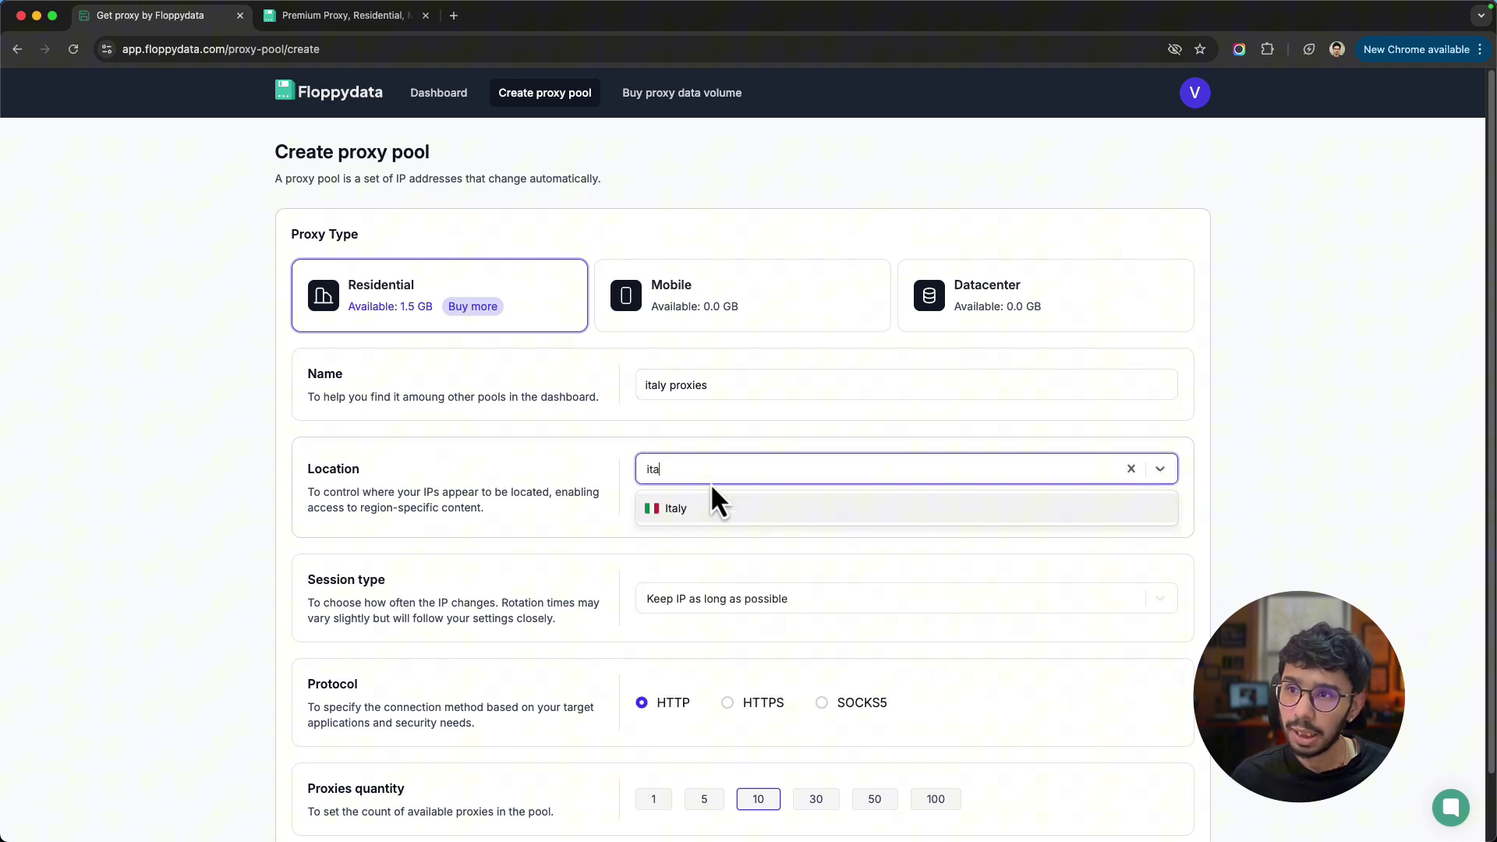
left_click(712, 500)
left_click(694, 511)
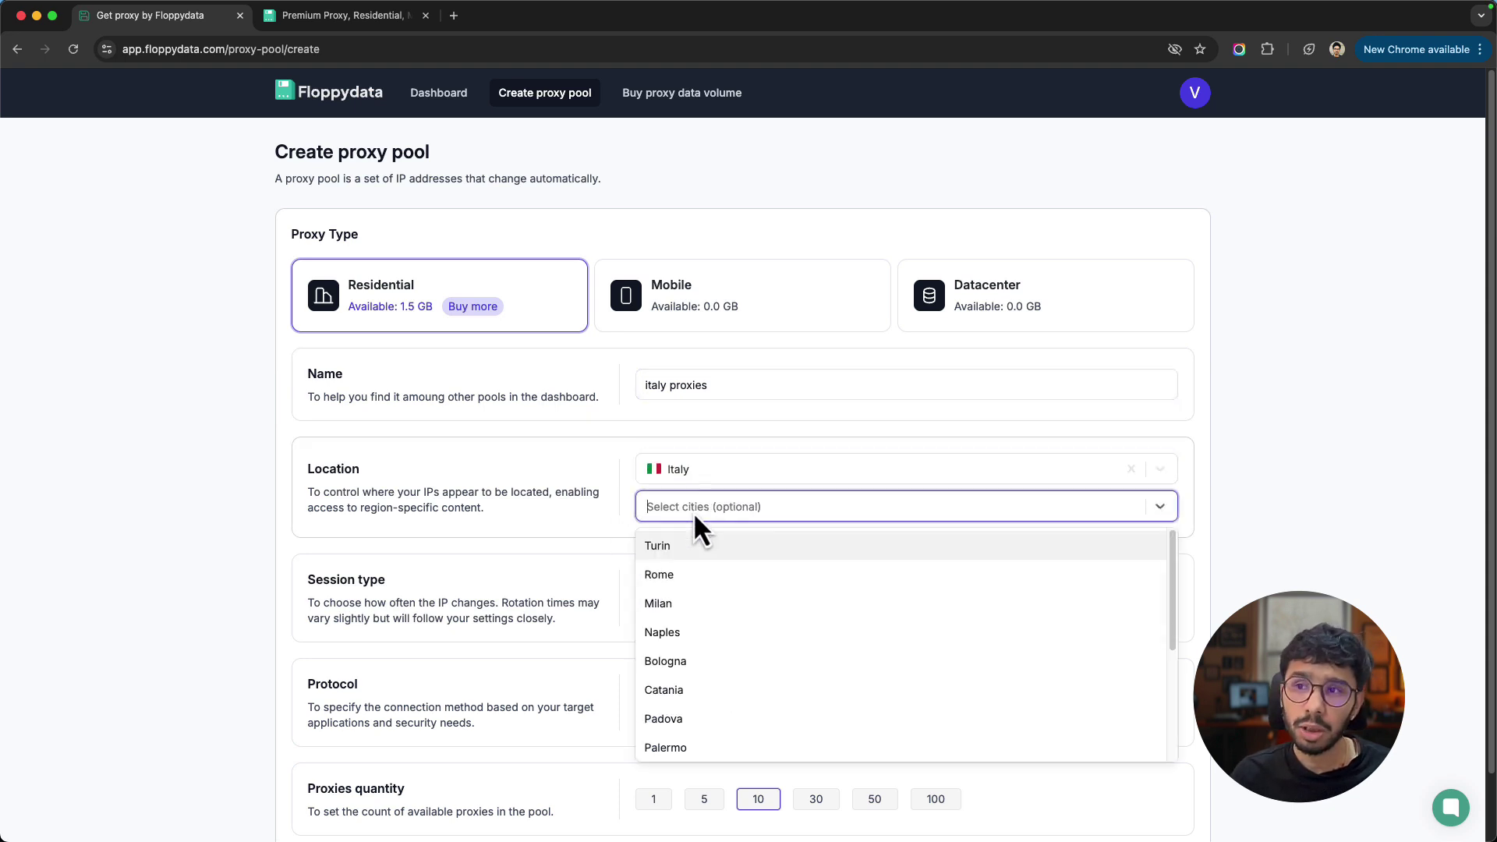
left_click(681, 615)
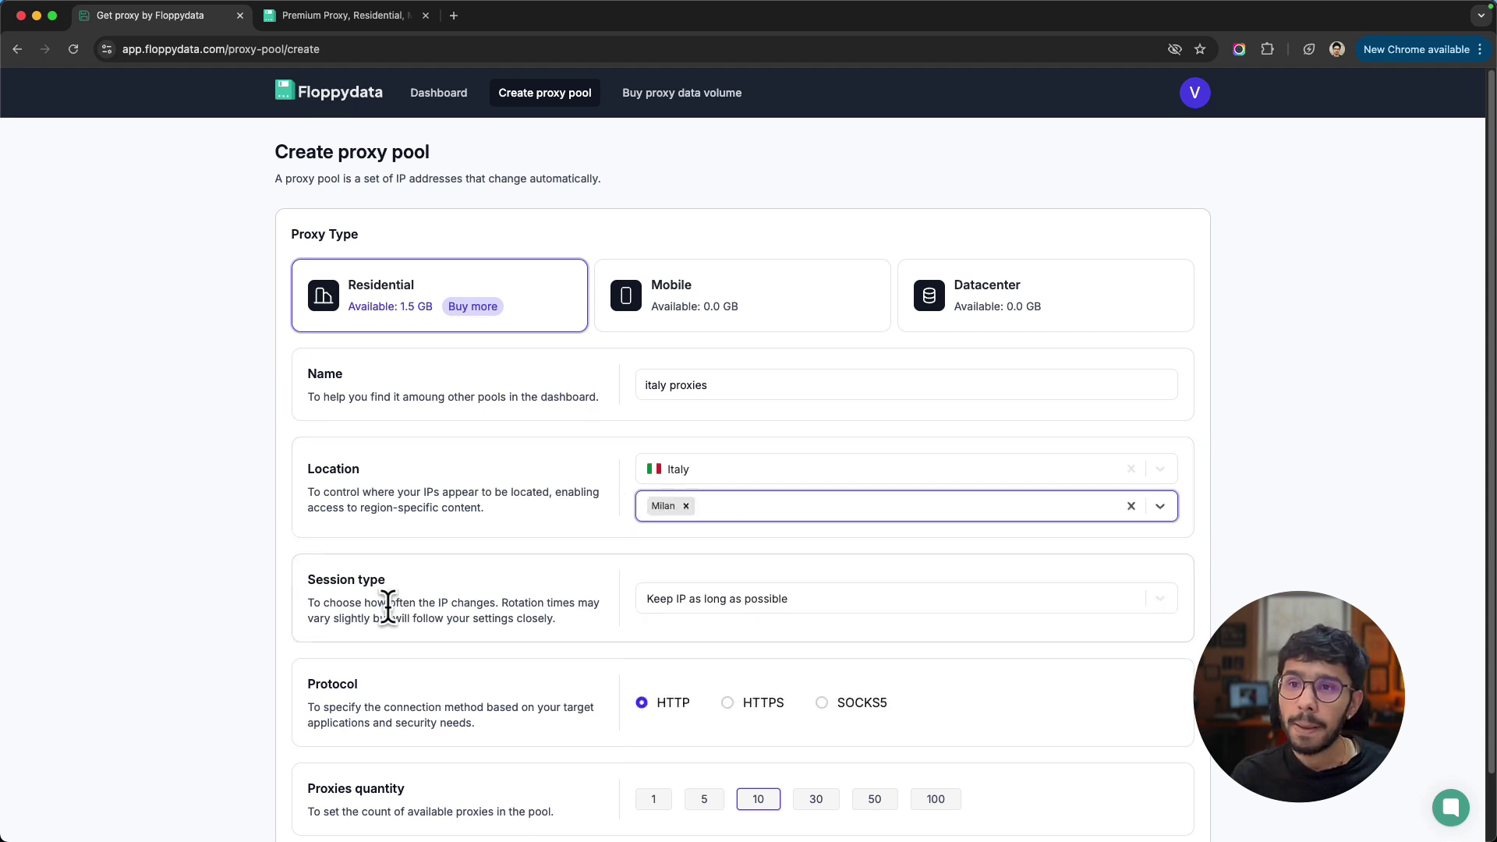
triple_click(344, 581)
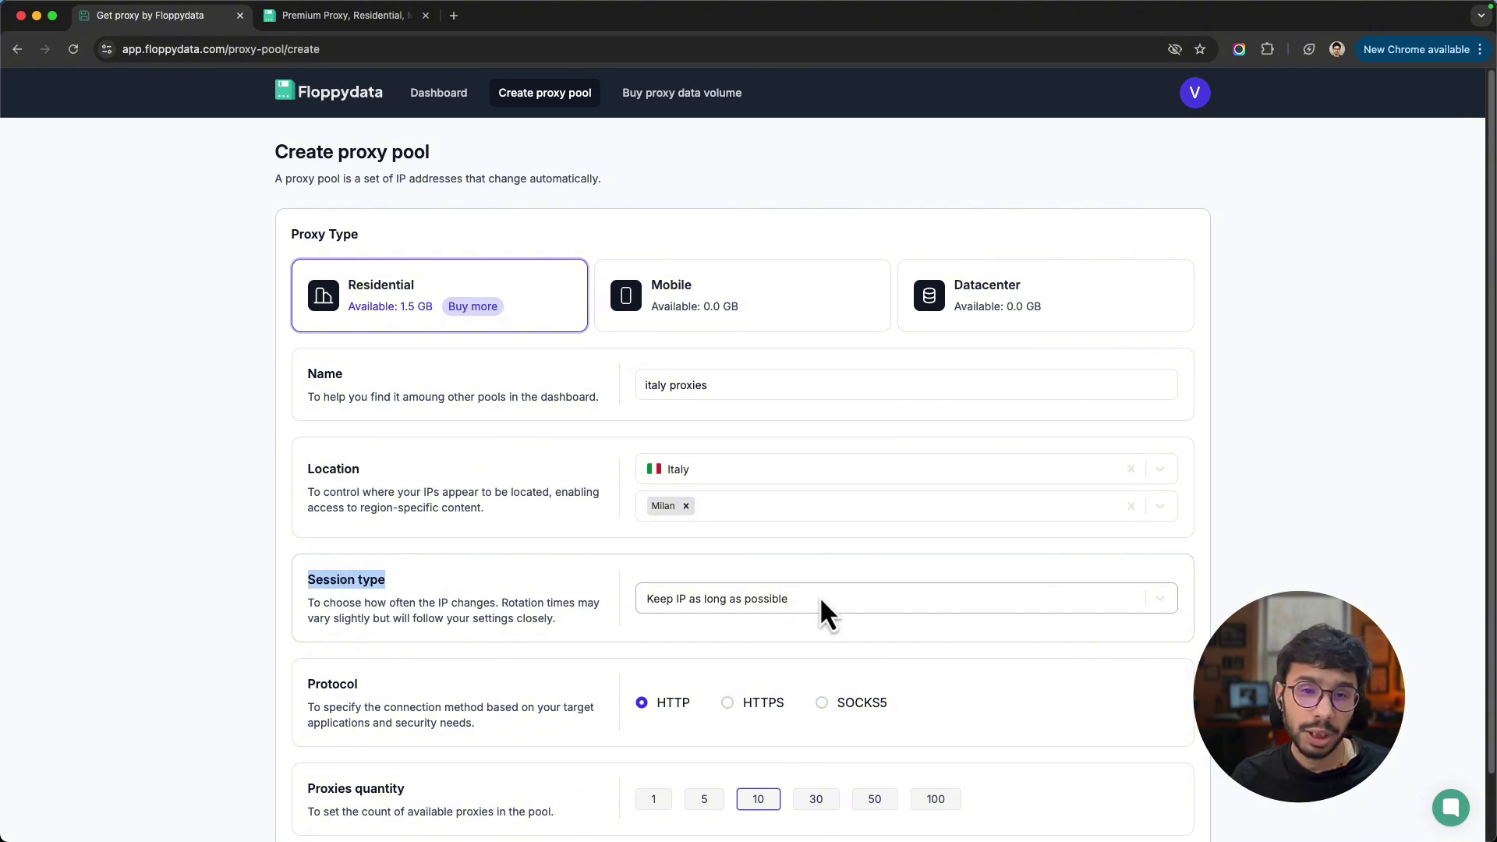
left_click(524, 592)
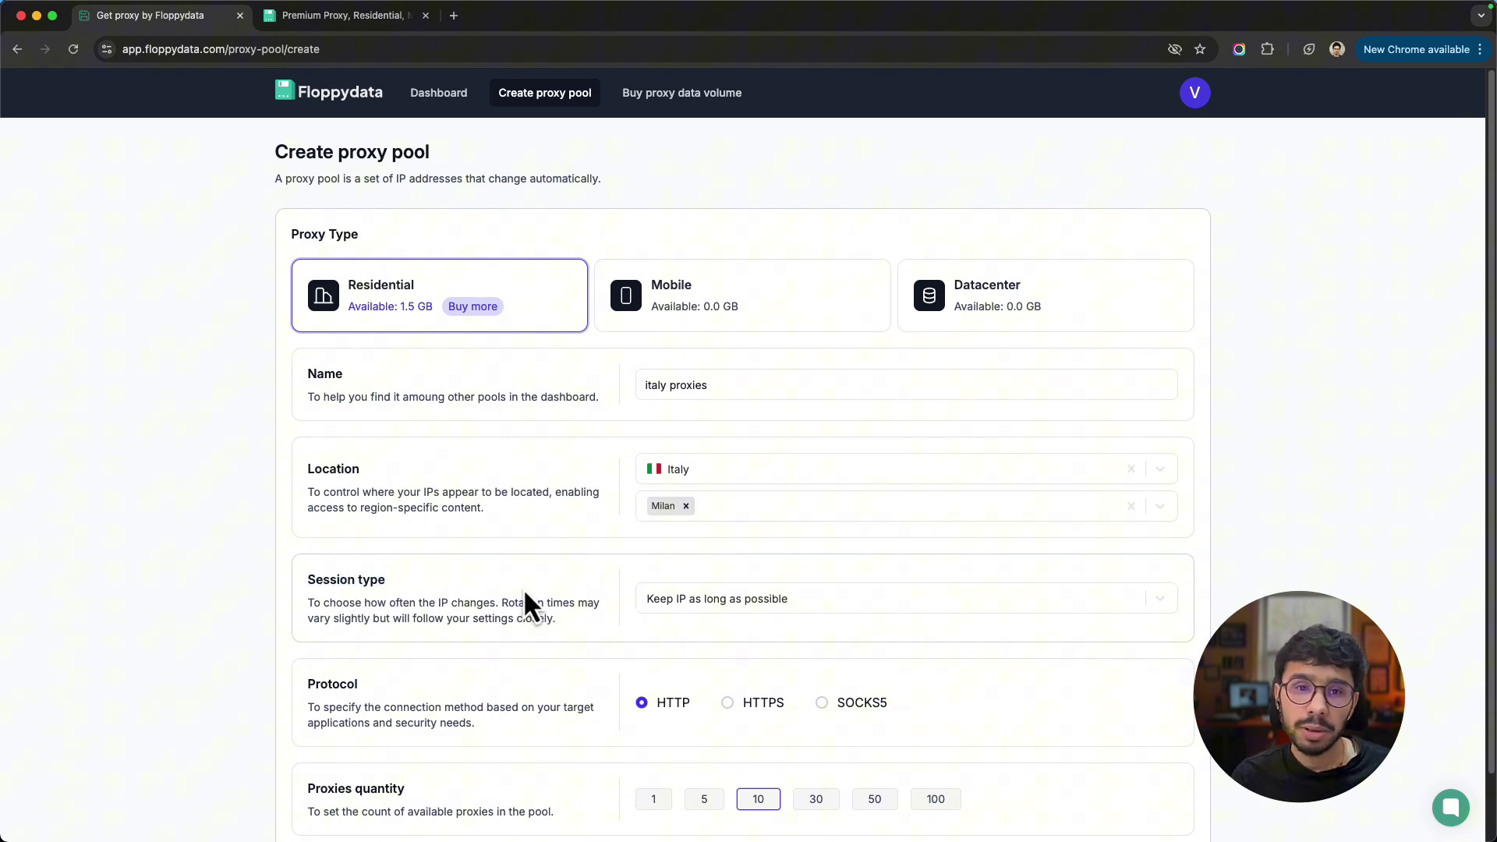
scroll(524, 592, "down", 1)
scroll(525, 593, "down", 1)
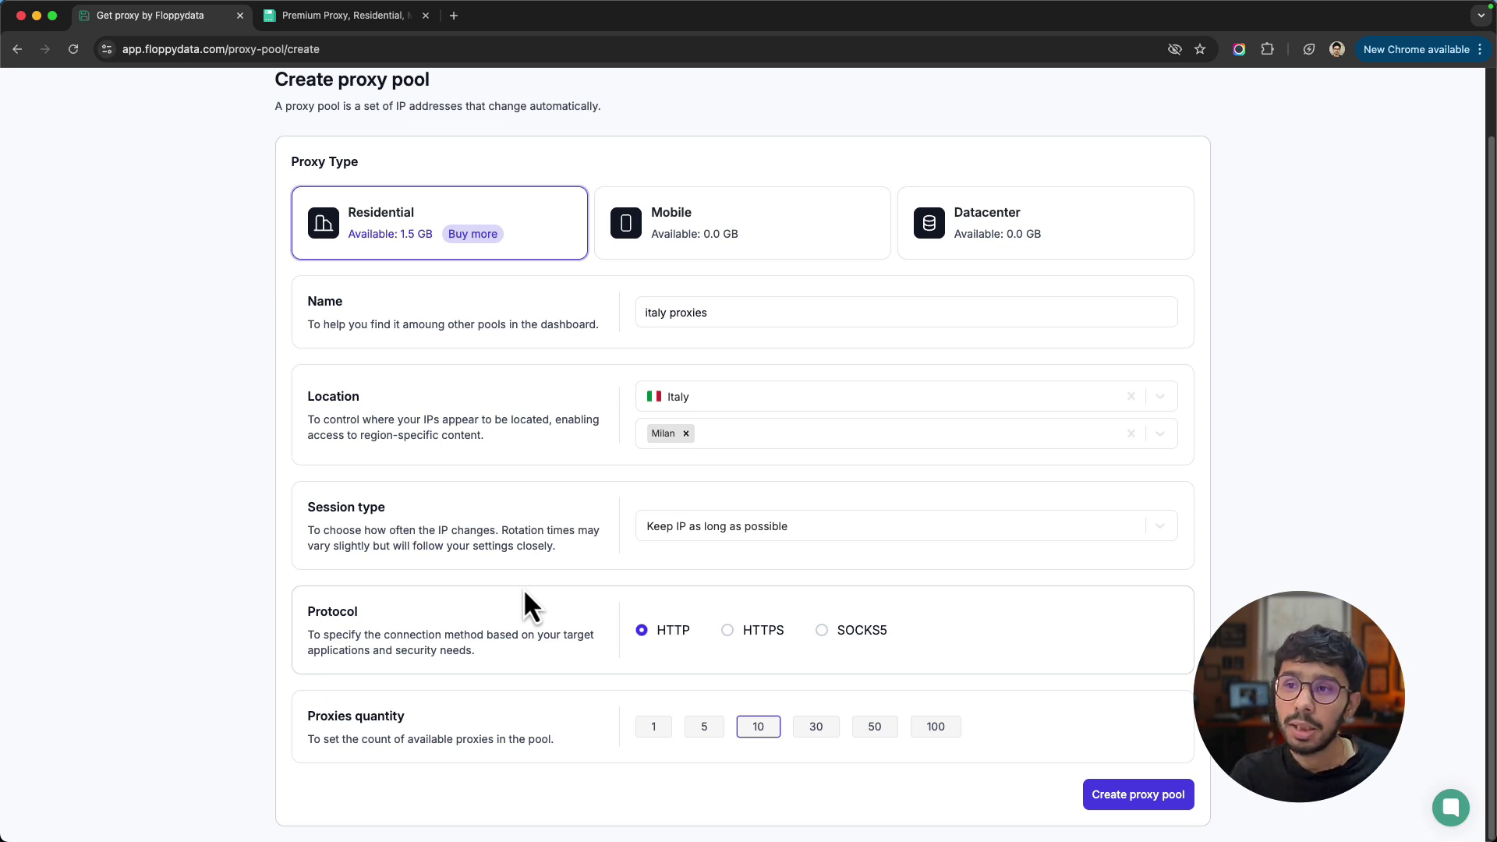
left_click(745, 532)
left_click(714, 564)
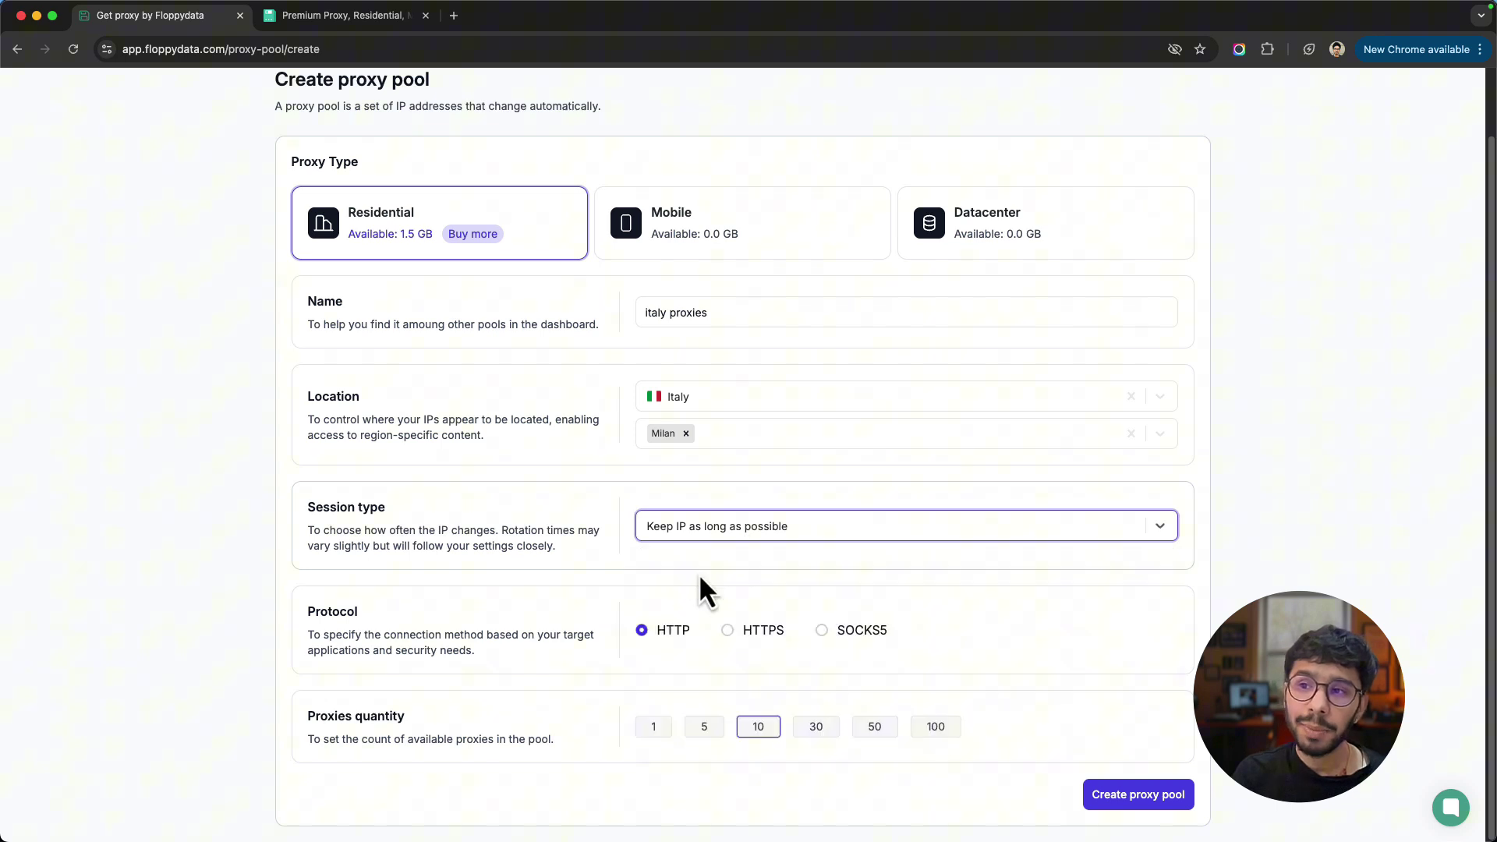
left_click(780, 538)
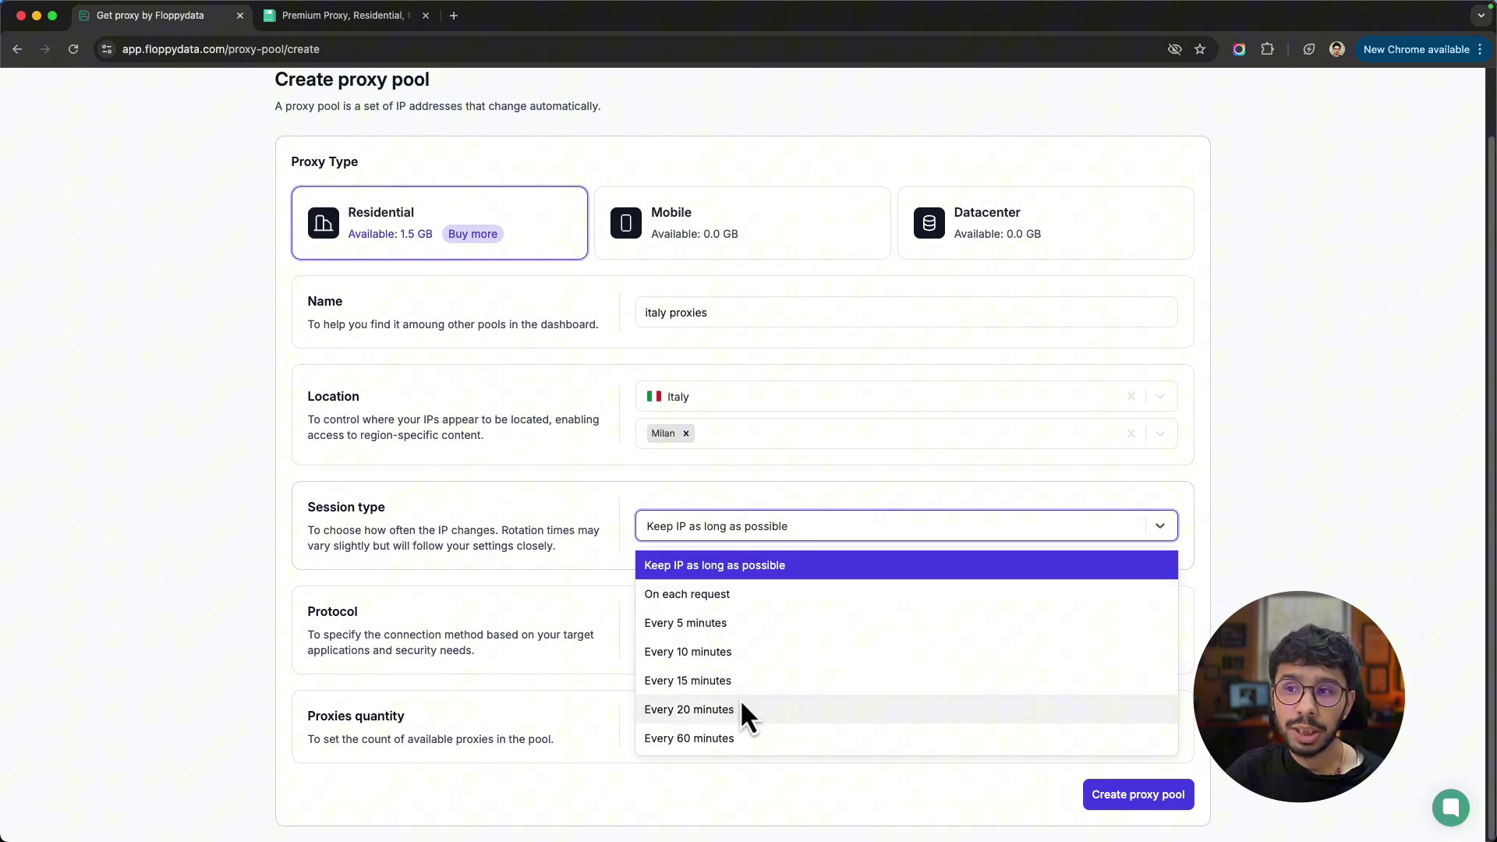
left_click(570, 588)
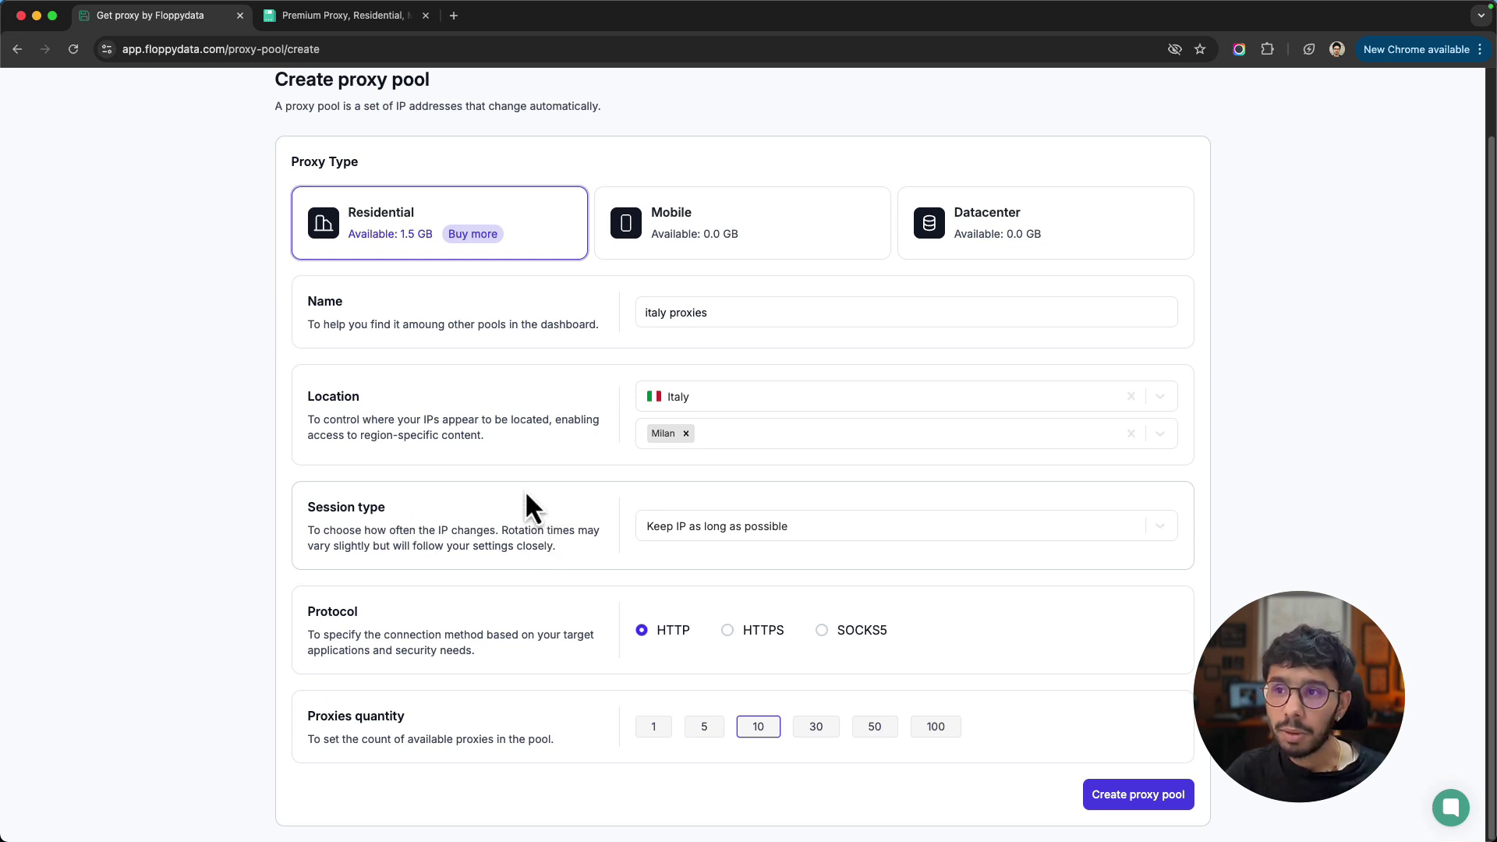
left_click(722, 535)
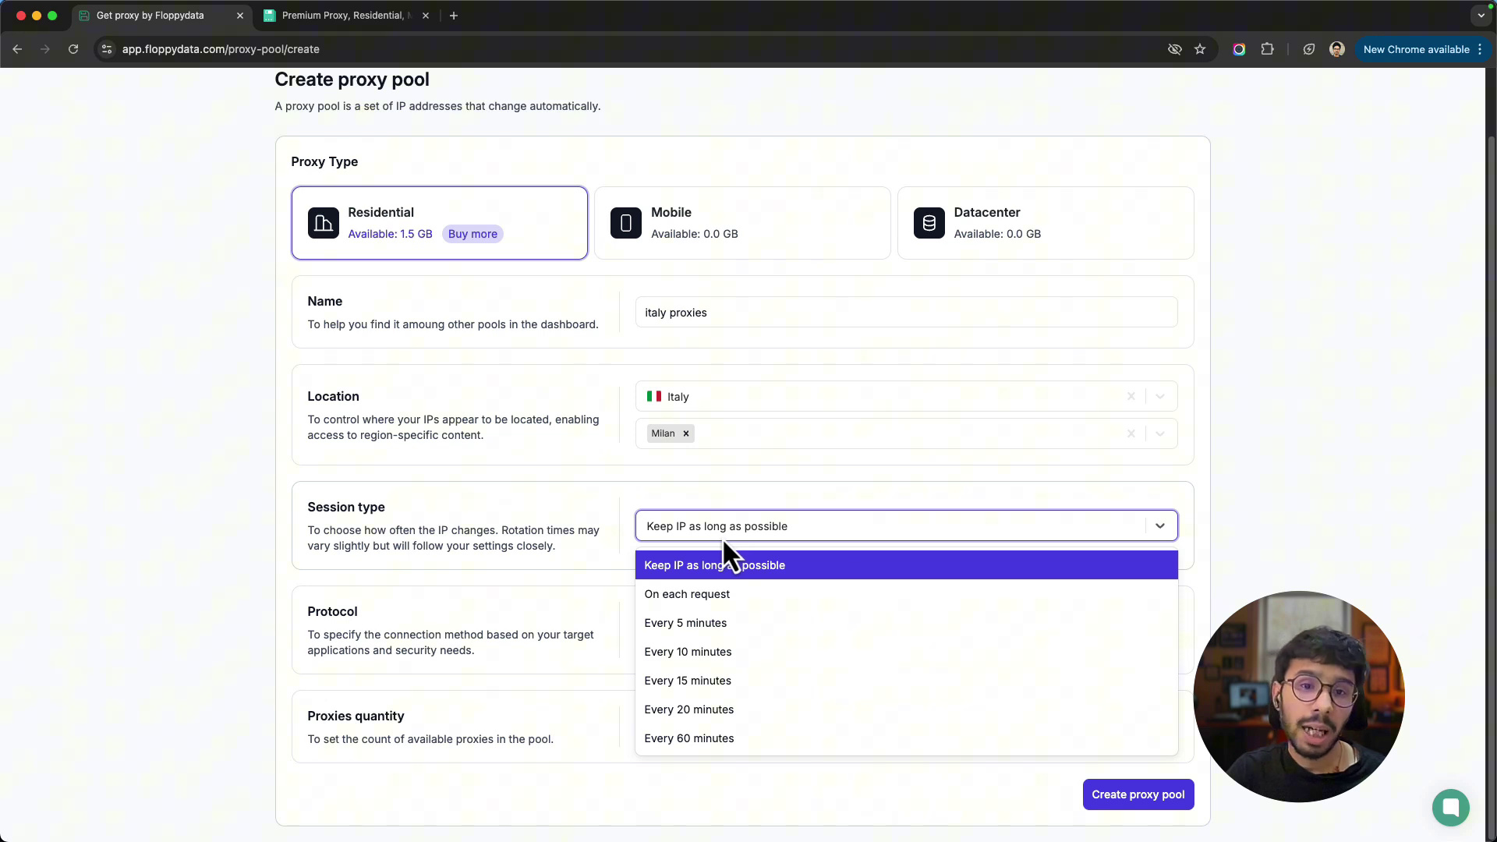
left_click(688, 568)
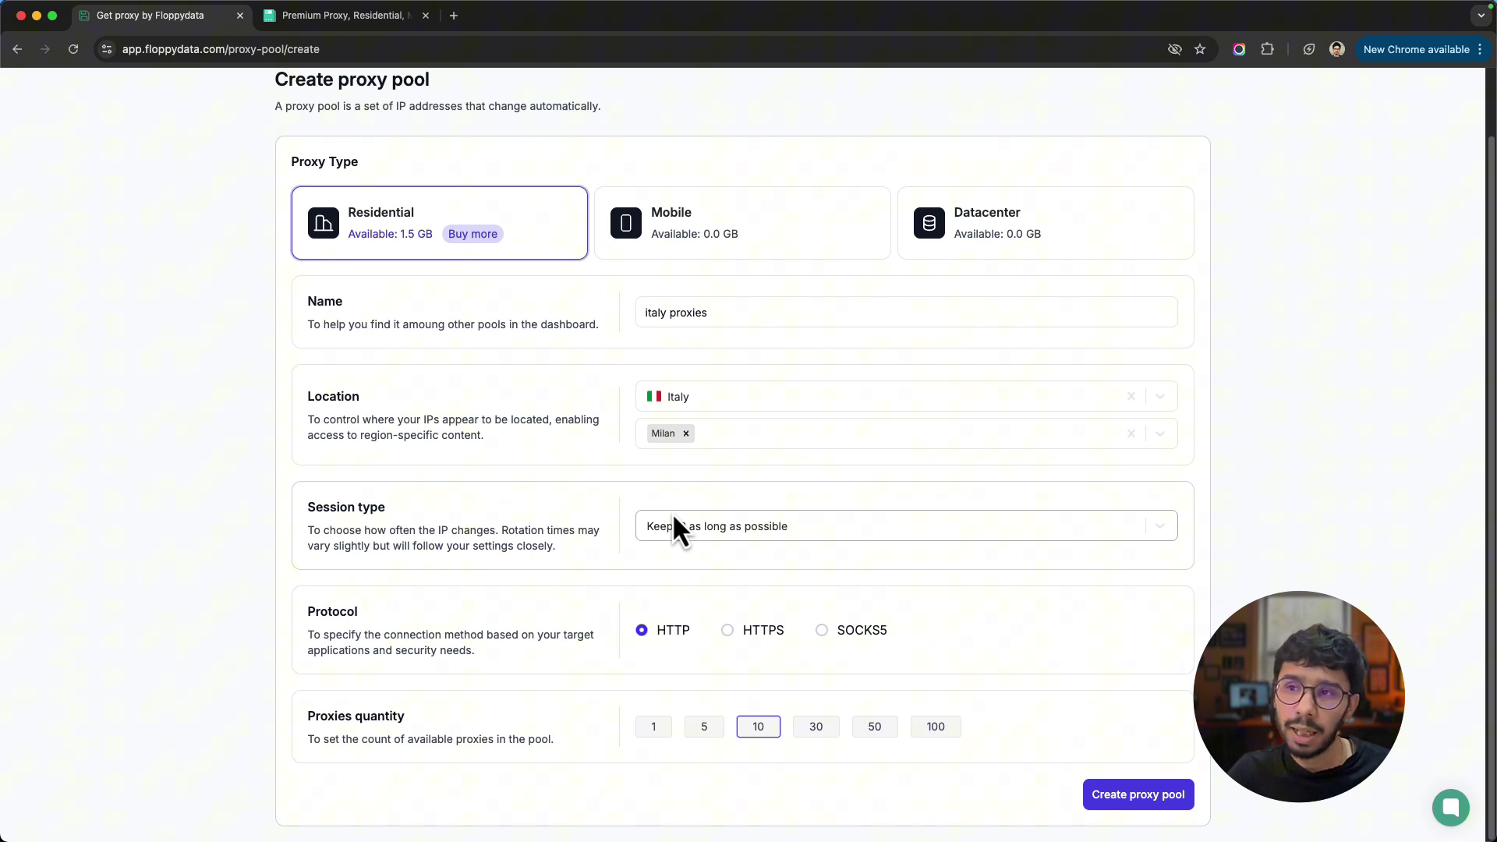
left_click(720, 527)
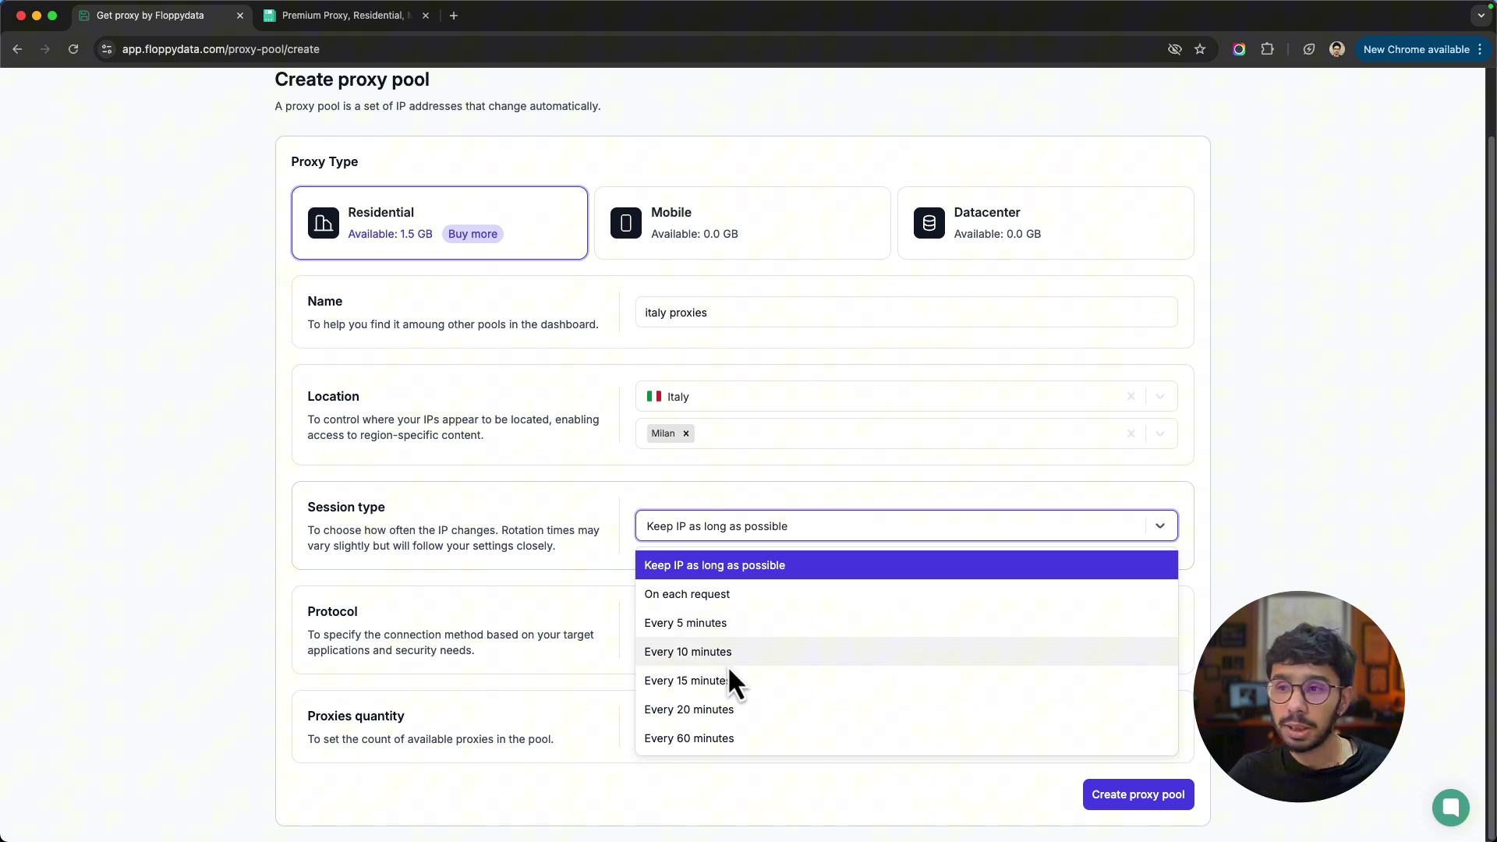
left_click(558, 567)
left_click(686, 537)
left_click(708, 567)
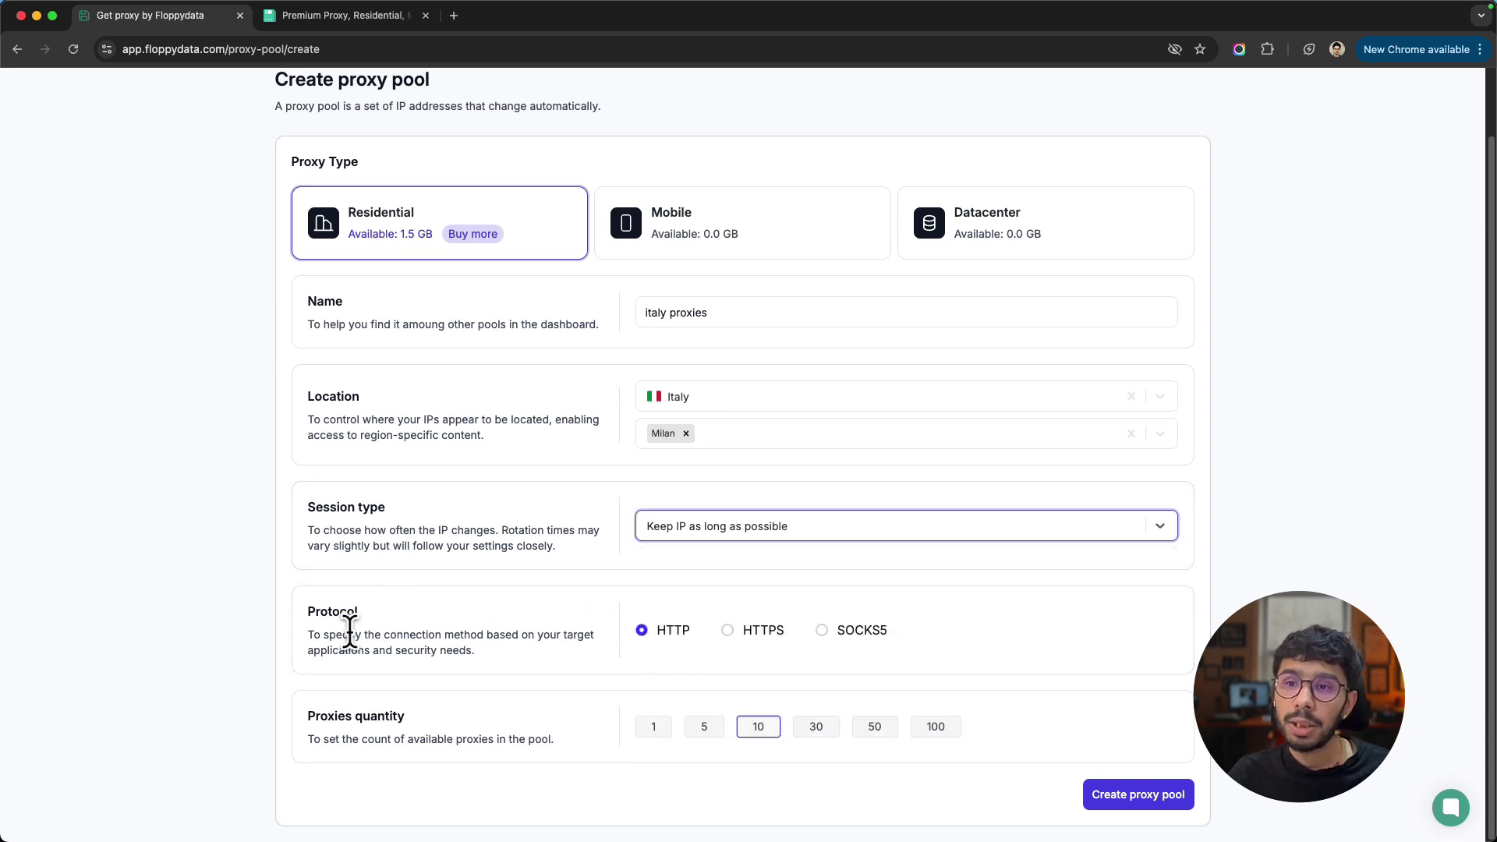
Step: Try HTTPS, then keep the pool's protocol at HTTP
double_click(318, 613)
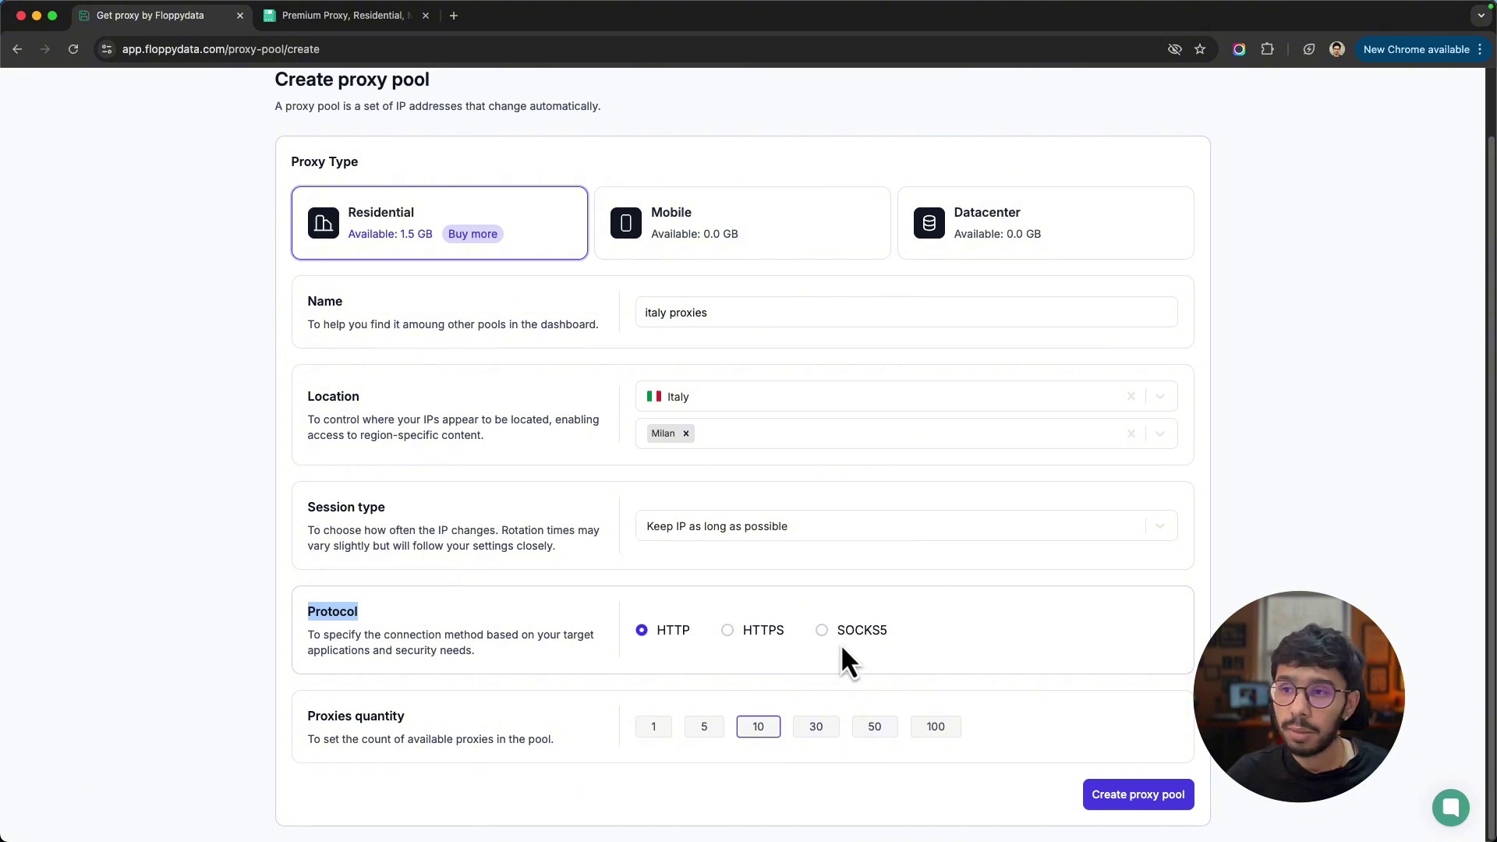
left_click_drag(358, 613, 333, 613)
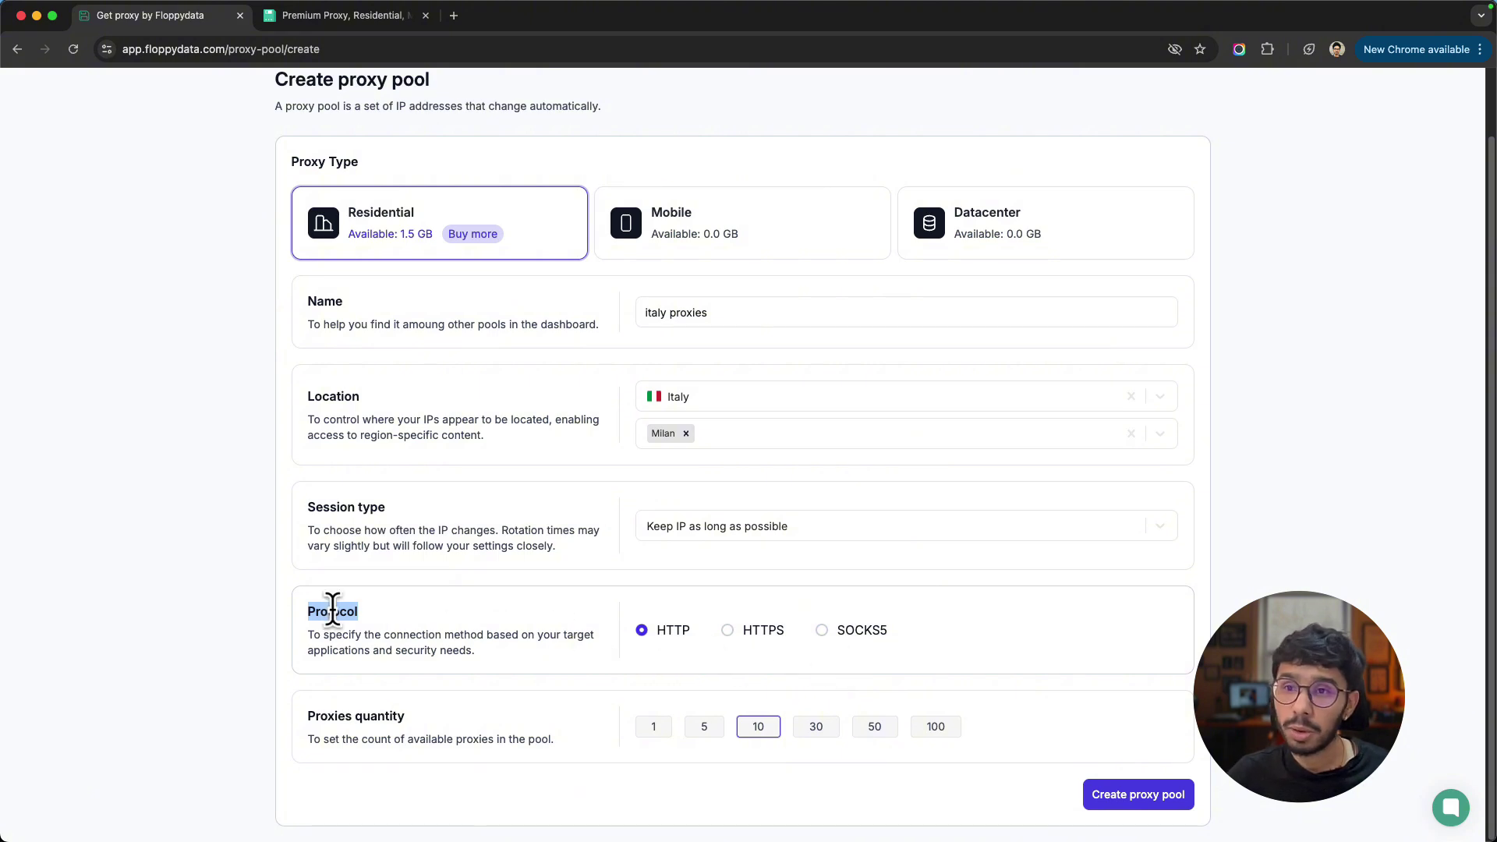
left_click(675, 633)
left_click(763, 633)
left_click(642, 630)
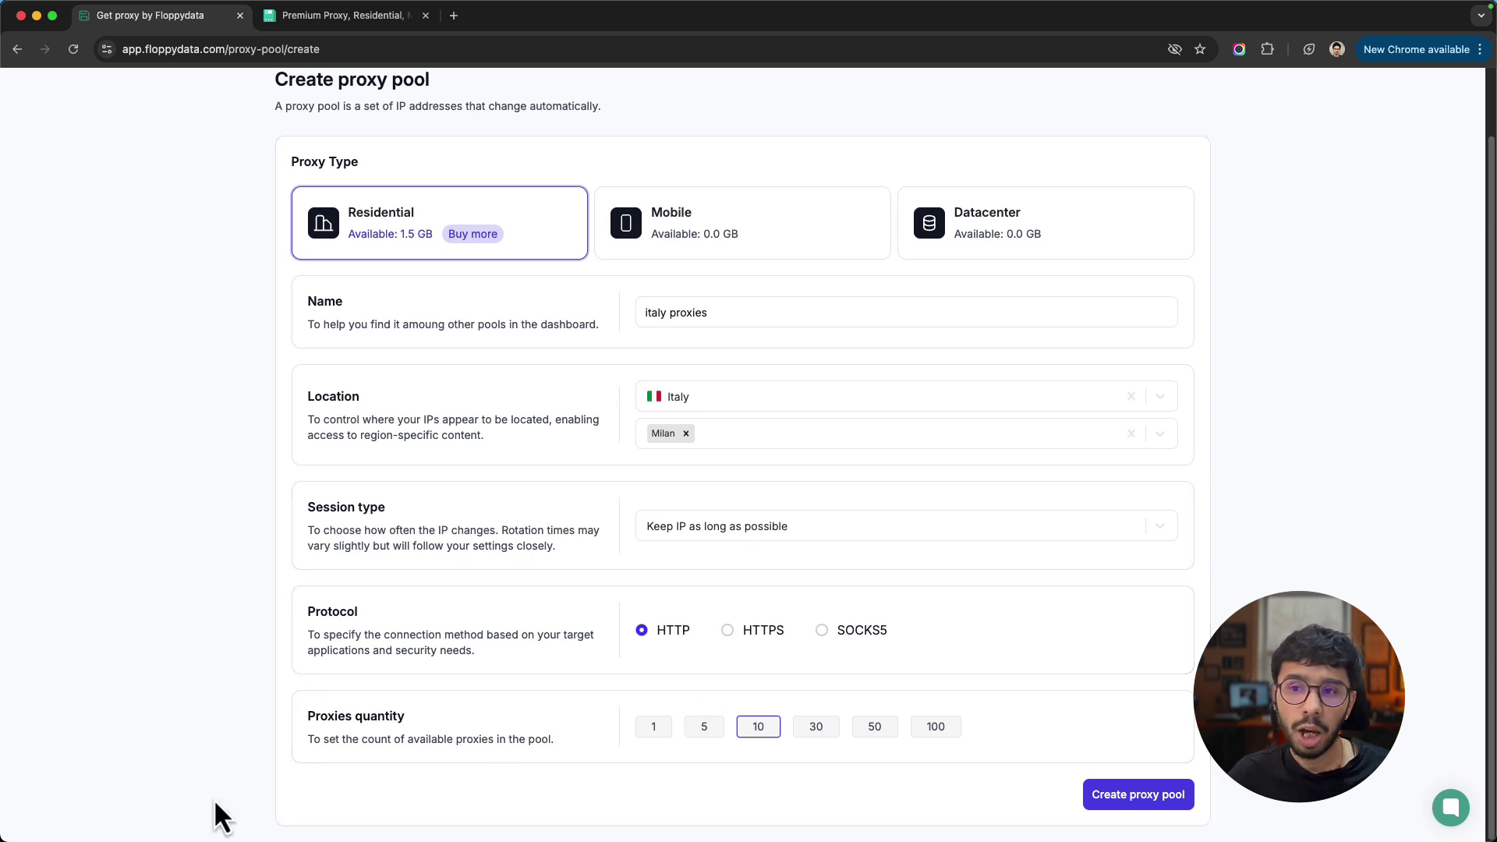
Step: Set the proxies quantity to 5 and create the 'italy proxies' pool
triple_click(382, 714)
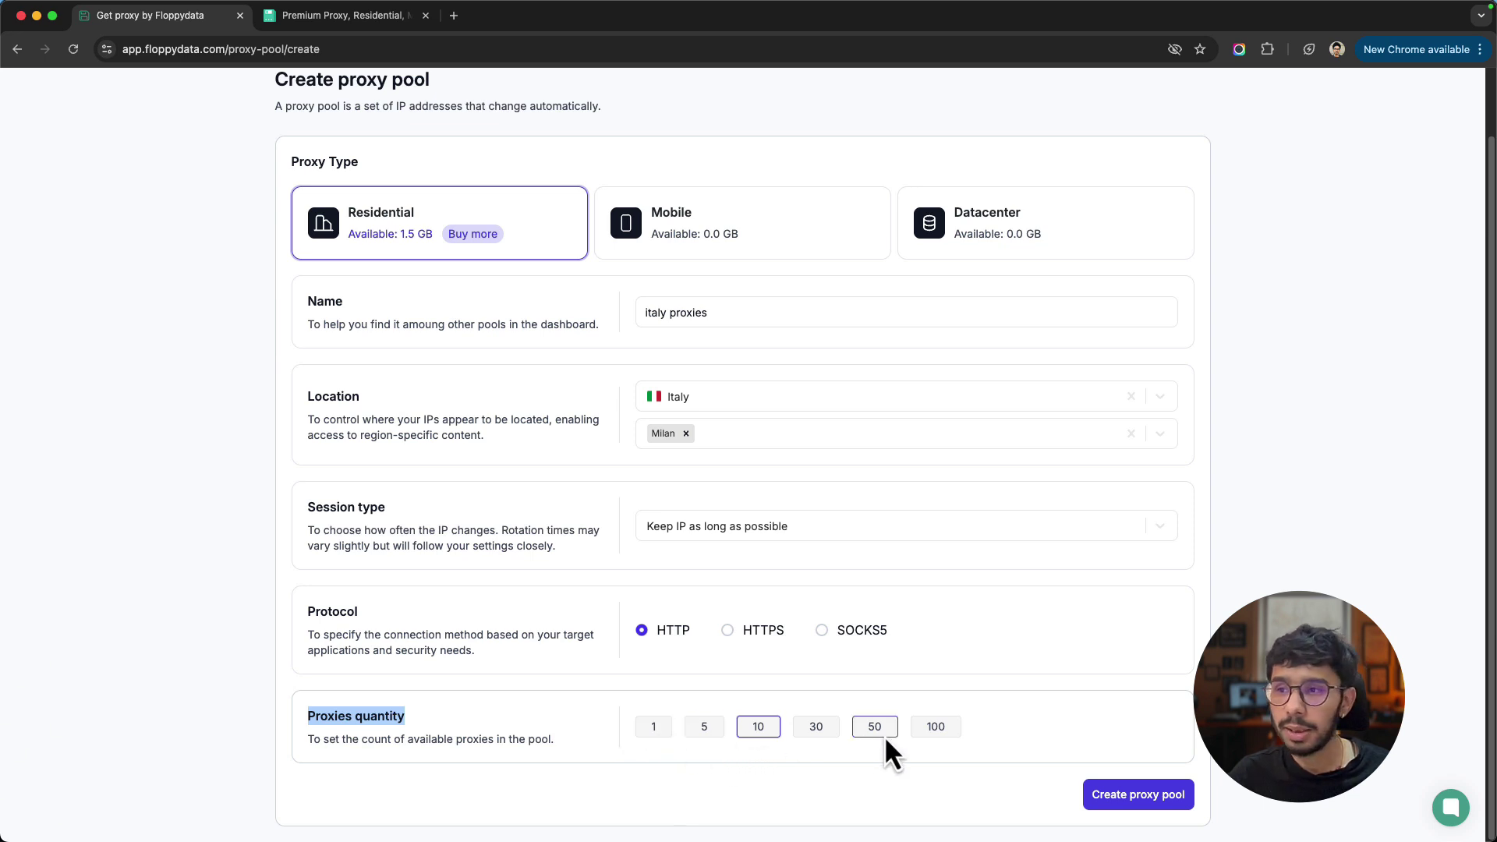
left_click_drag(385, 716, 752, 741)
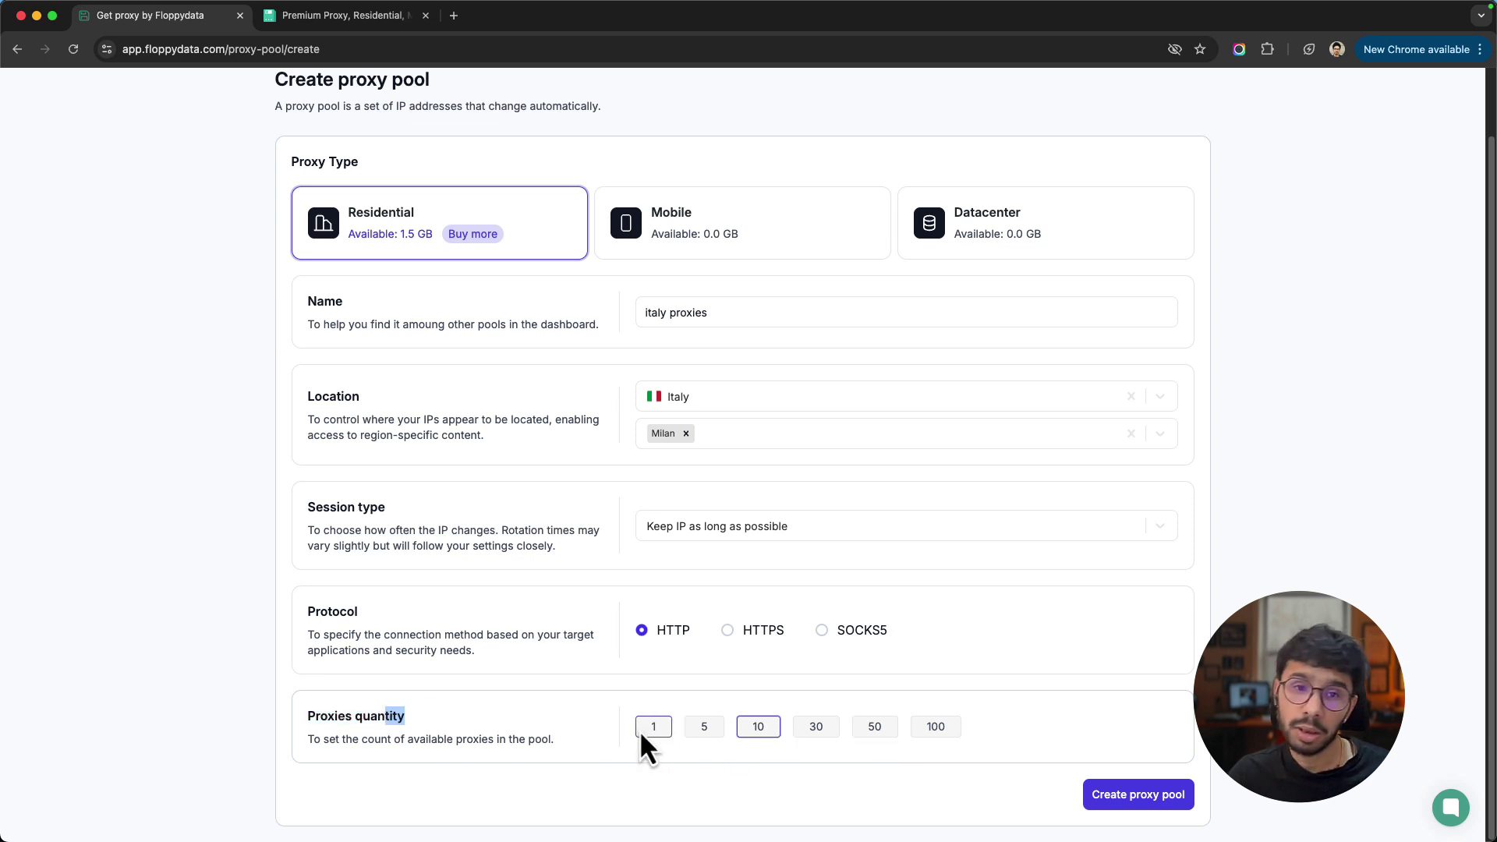
left_click(697, 730)
left_click(1141, 797)
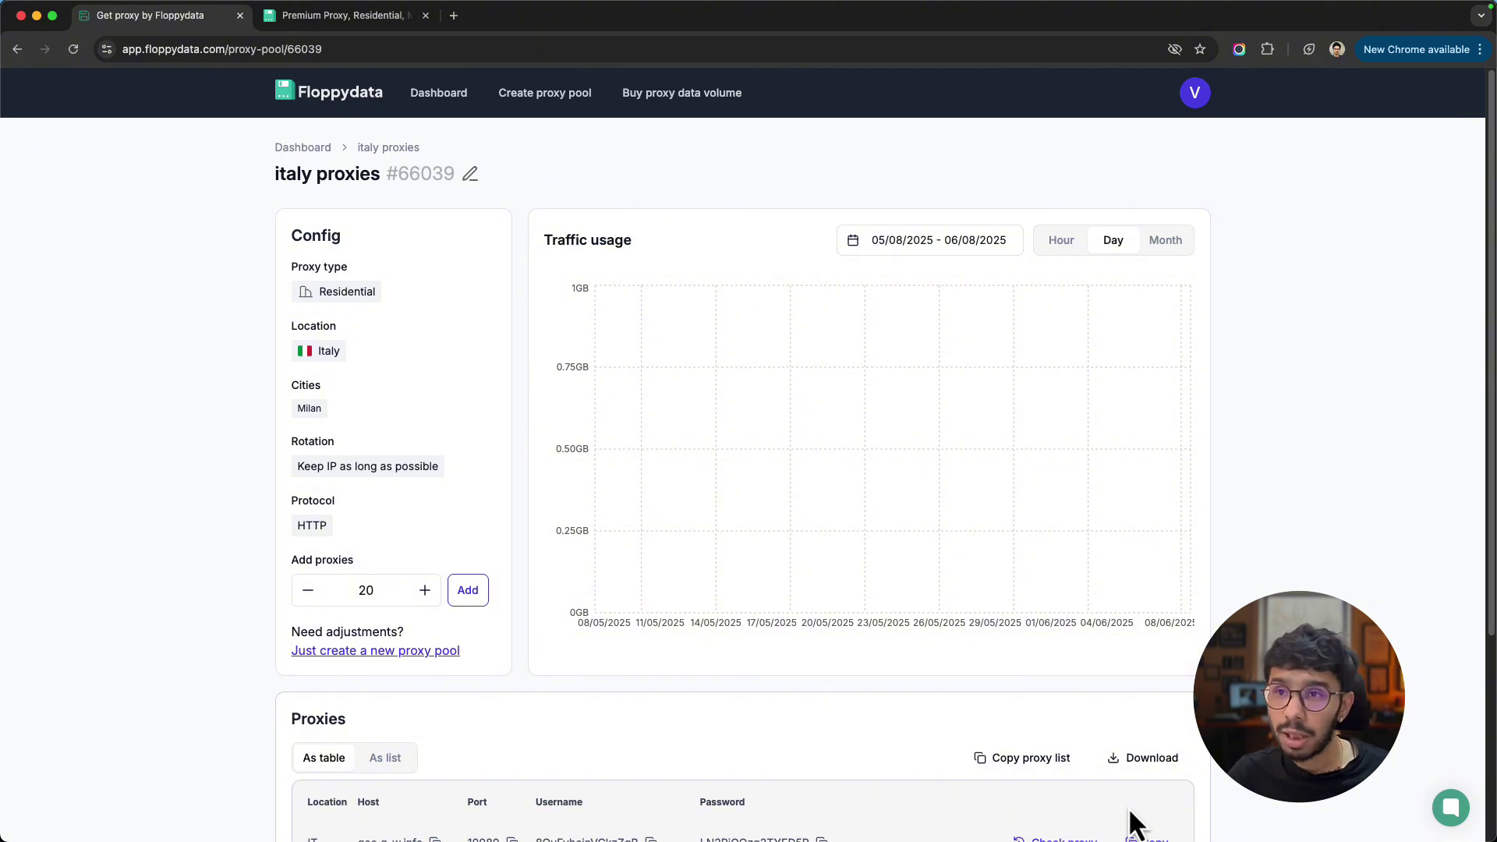
Step: Switch the 'italy proxies' list to As list view and select the Hostname:Port:Username:Password lines
scroll(581, 538, "down", 4)
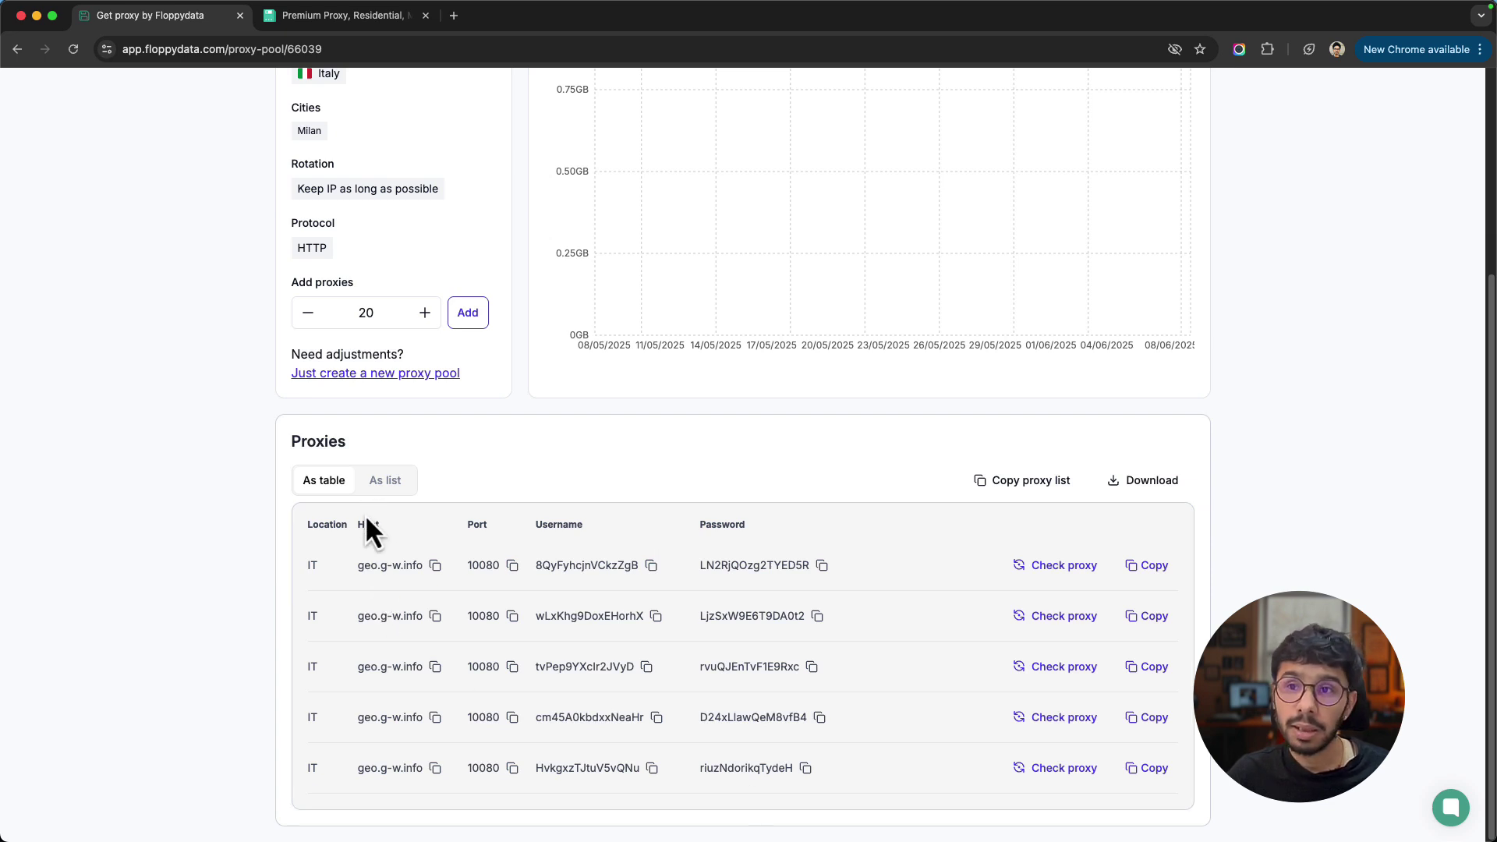
left_click(375, 485)
scroll(376, 485, "up", 4)
scroll(520, 649, "down", 2)
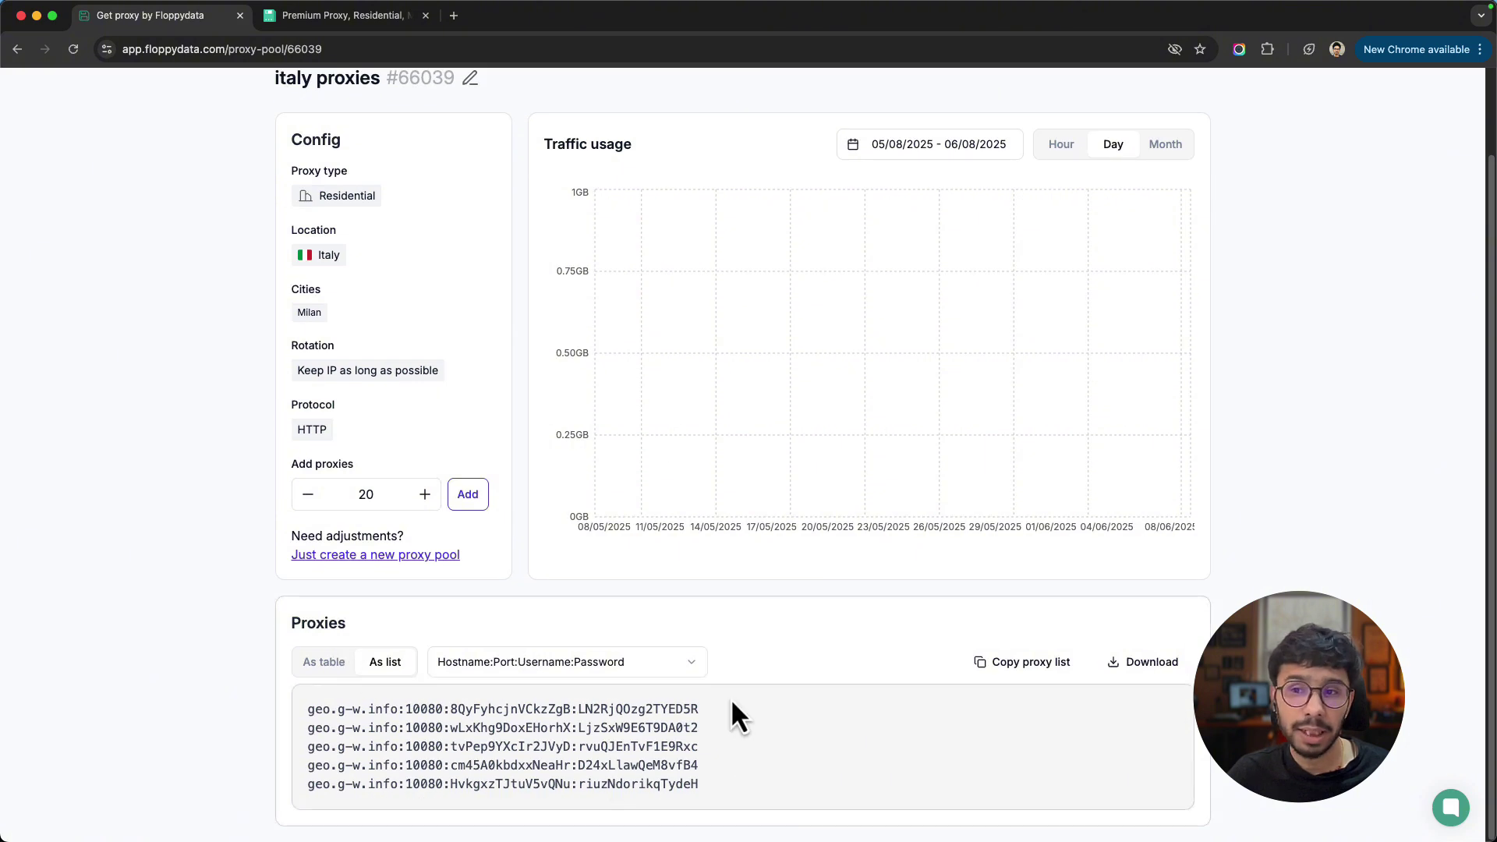
triple_click(736, 706)
left_click_drag(698, 783, 695, 794)
scroll(322, 348, "up", 2)
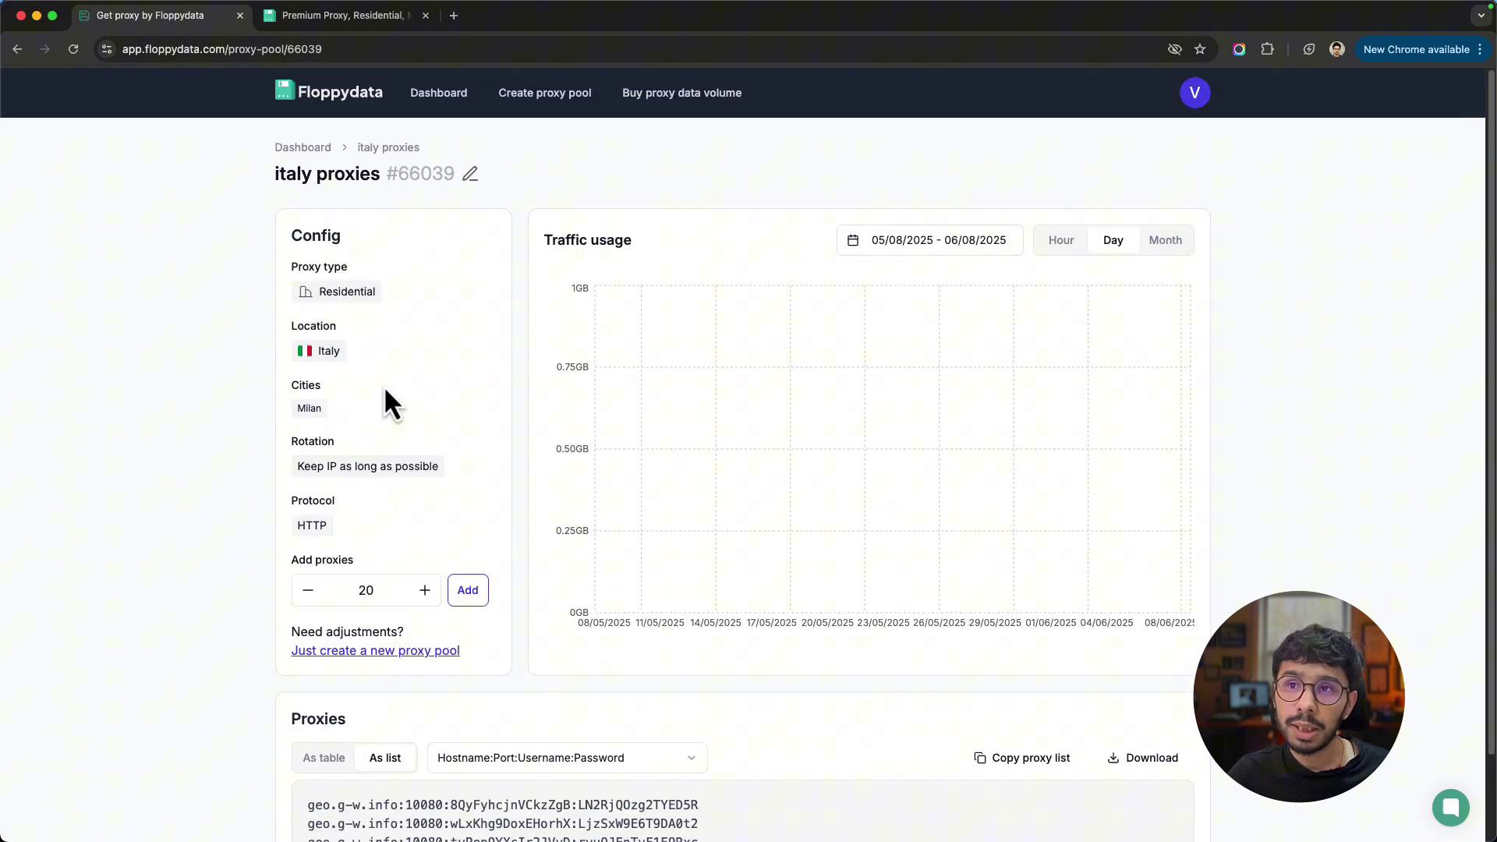
double_click(308, 235)
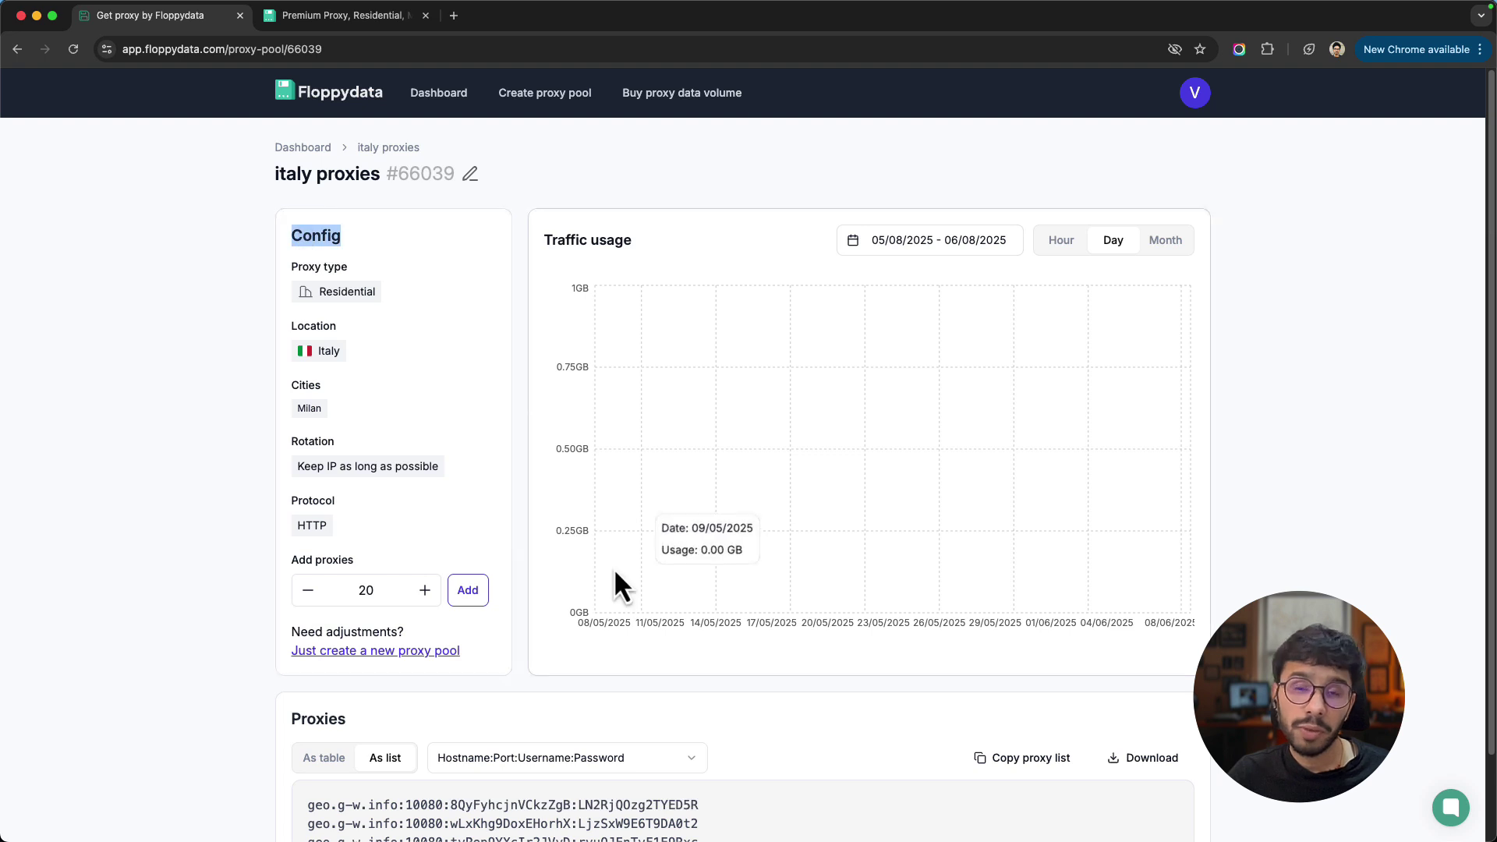
left_click(320, 264)
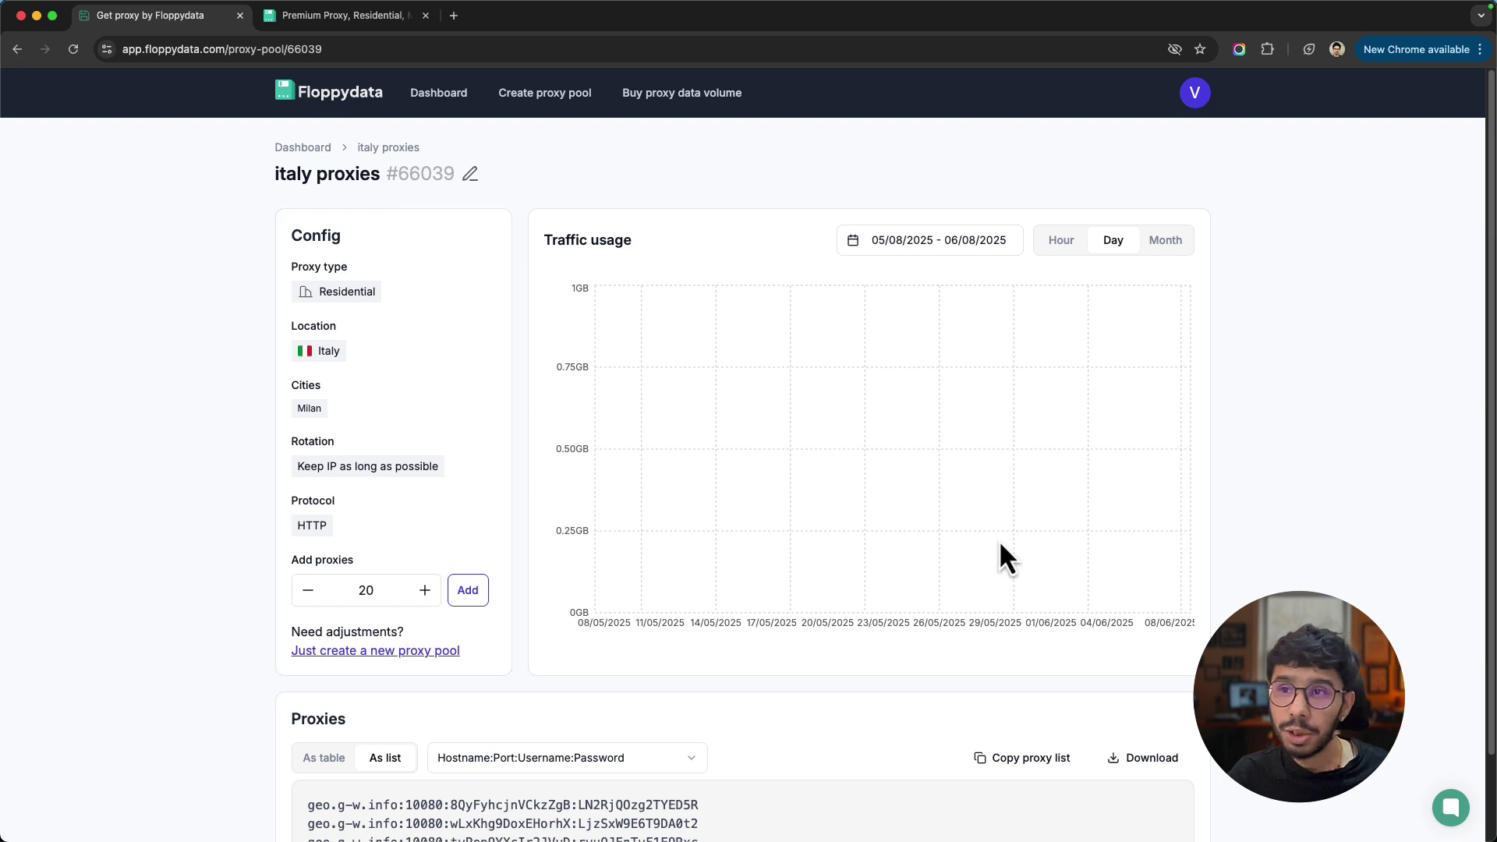
mouse_move(633, 302)
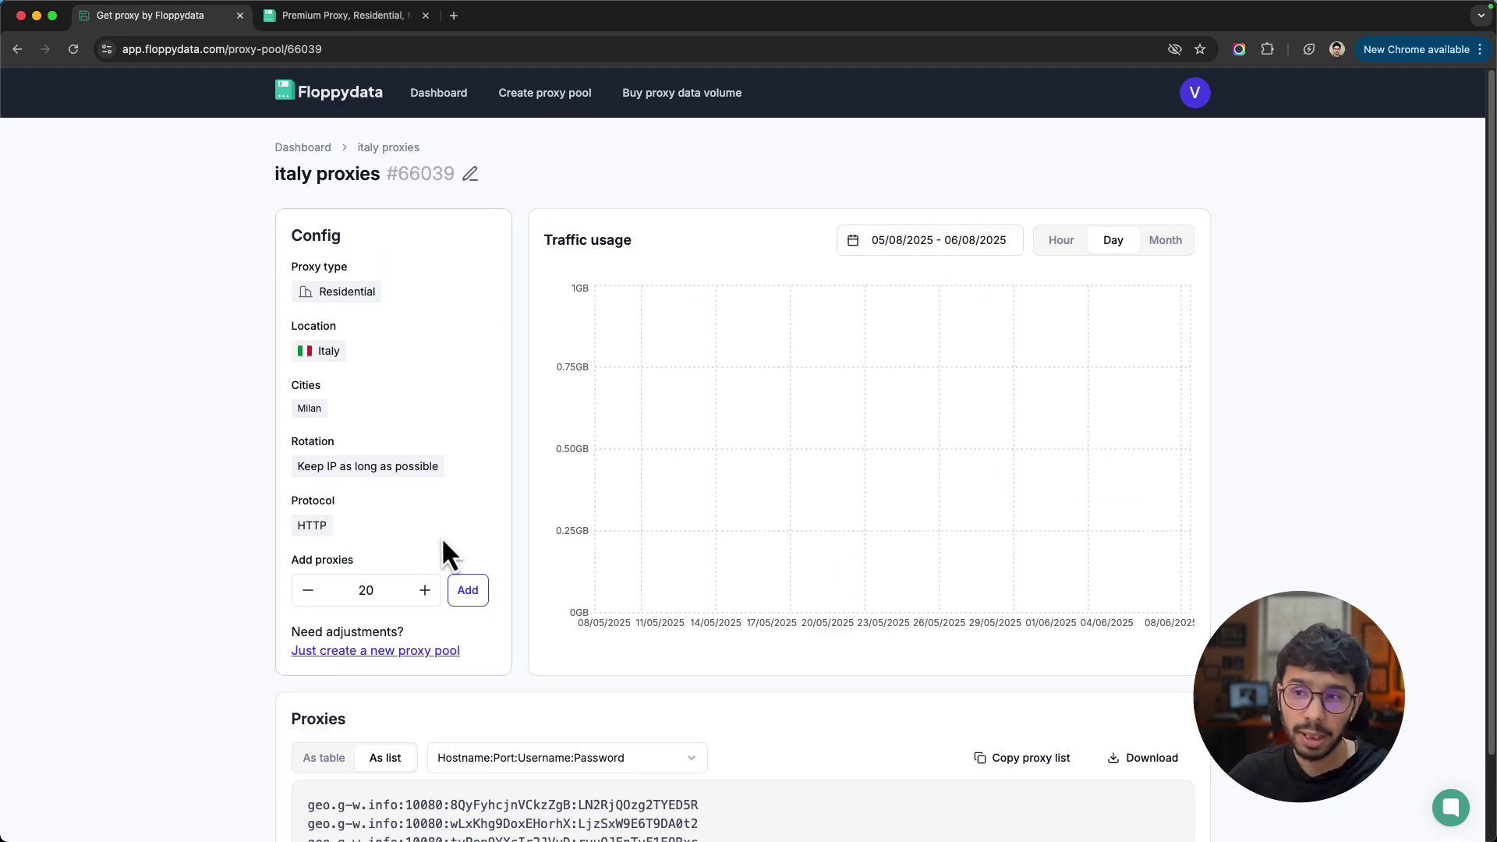
Step: In the proxy table, copy the first proxy's host, port and username
left_click(324, 758)
scroll(380, 682, "down", 5)
scroll(581, 607, "down", 2)
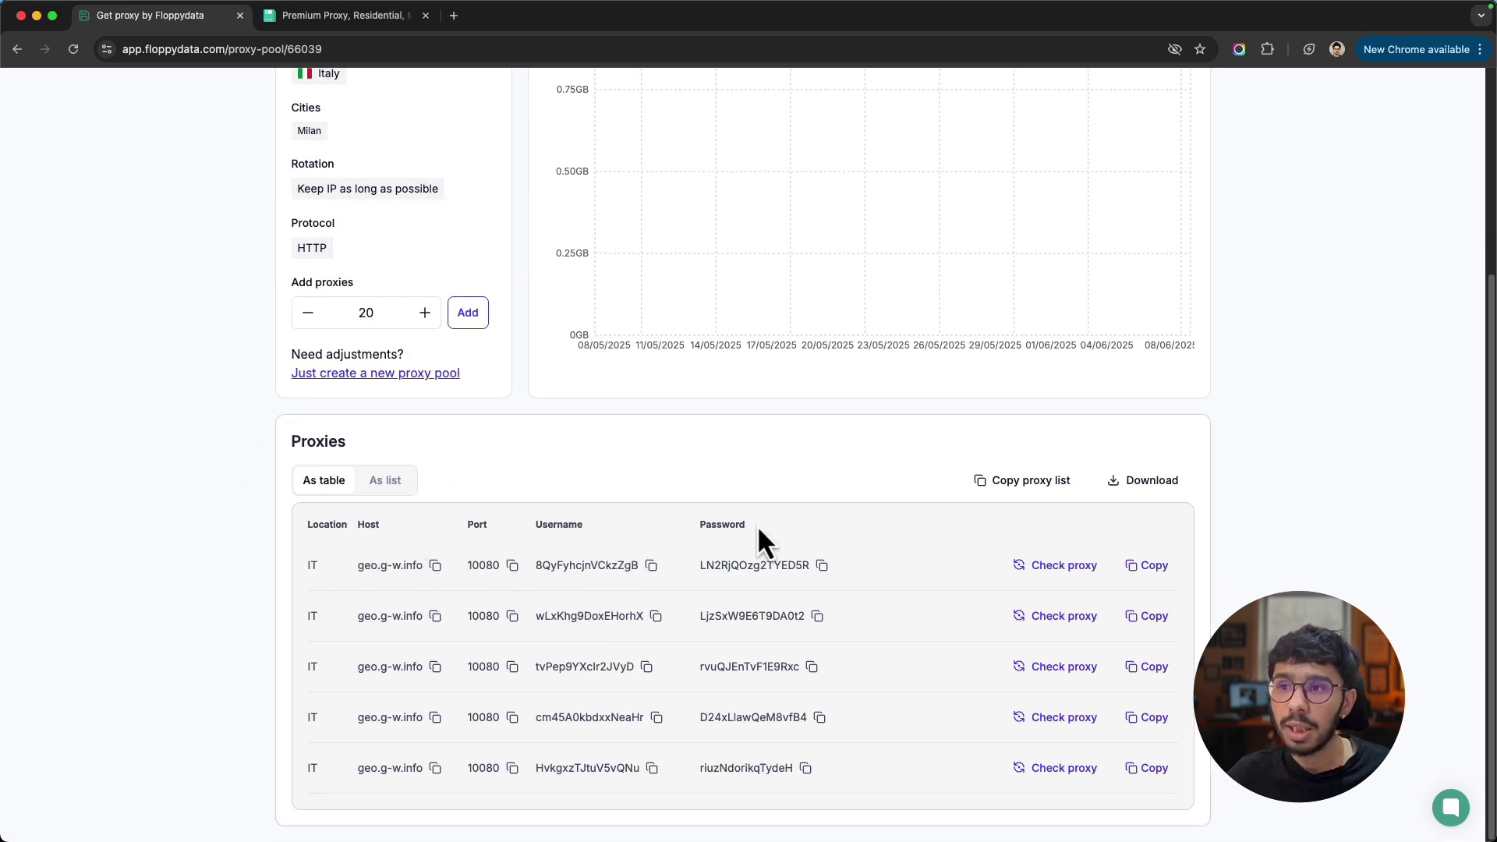
left_click(435, 567)
left_click(512, 567)
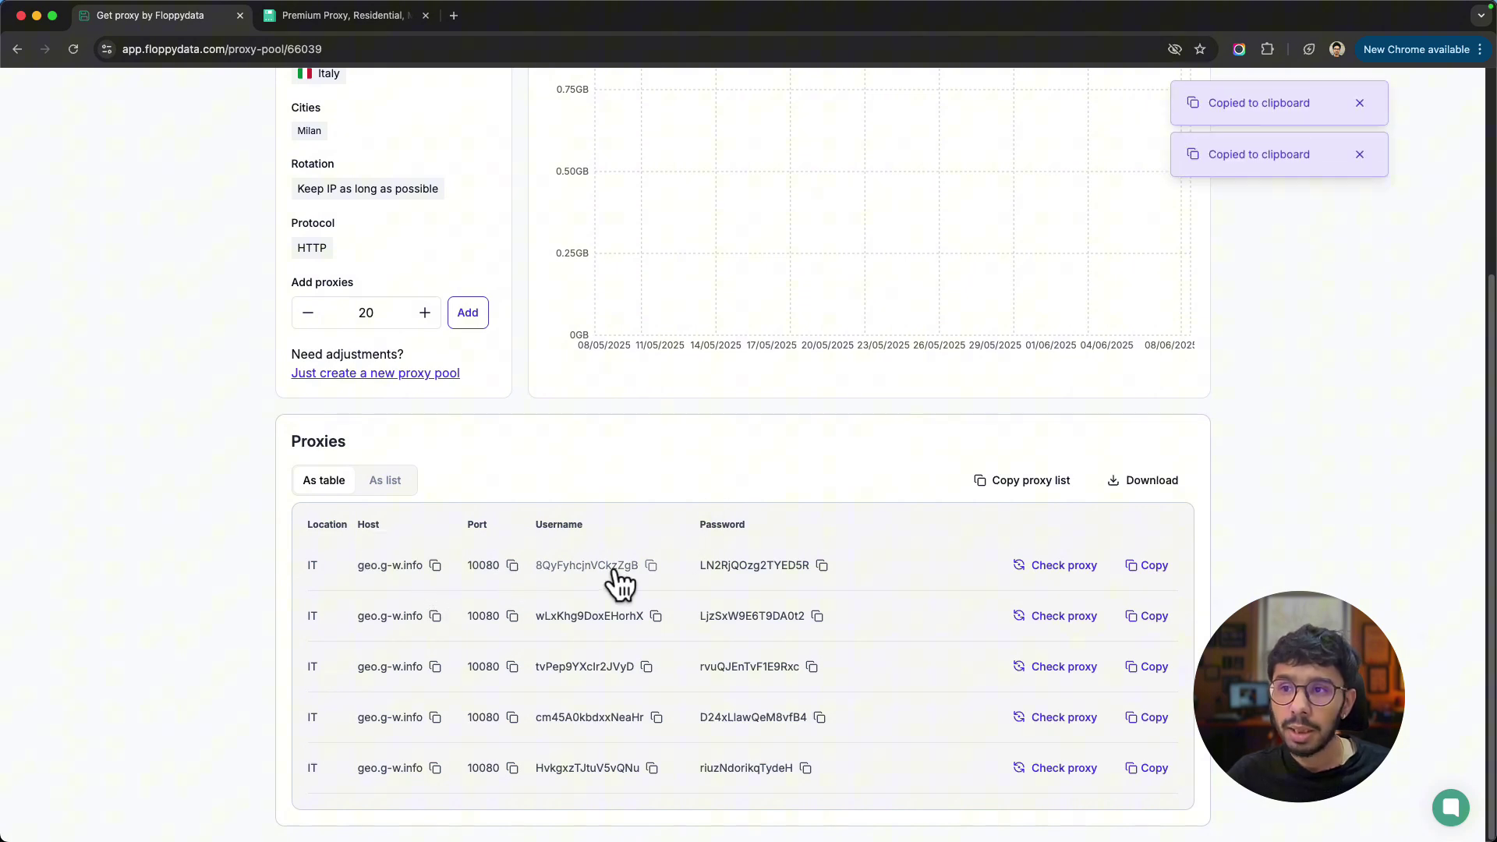
left_click(618, 571)
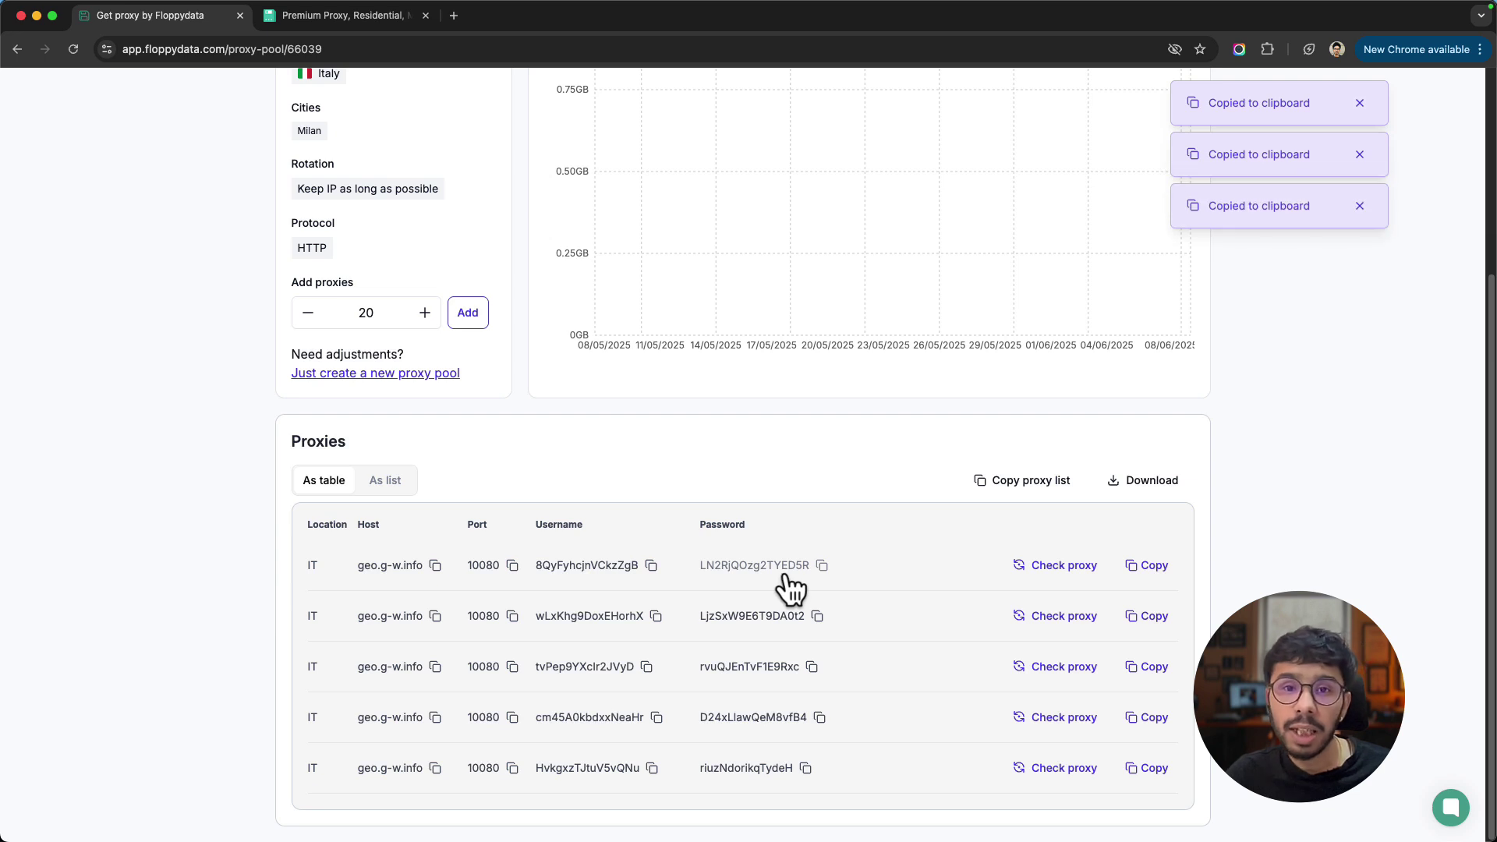
Step: Switch the proxies to list view and copy the whole five-line proxy list
left_click(386, 476)
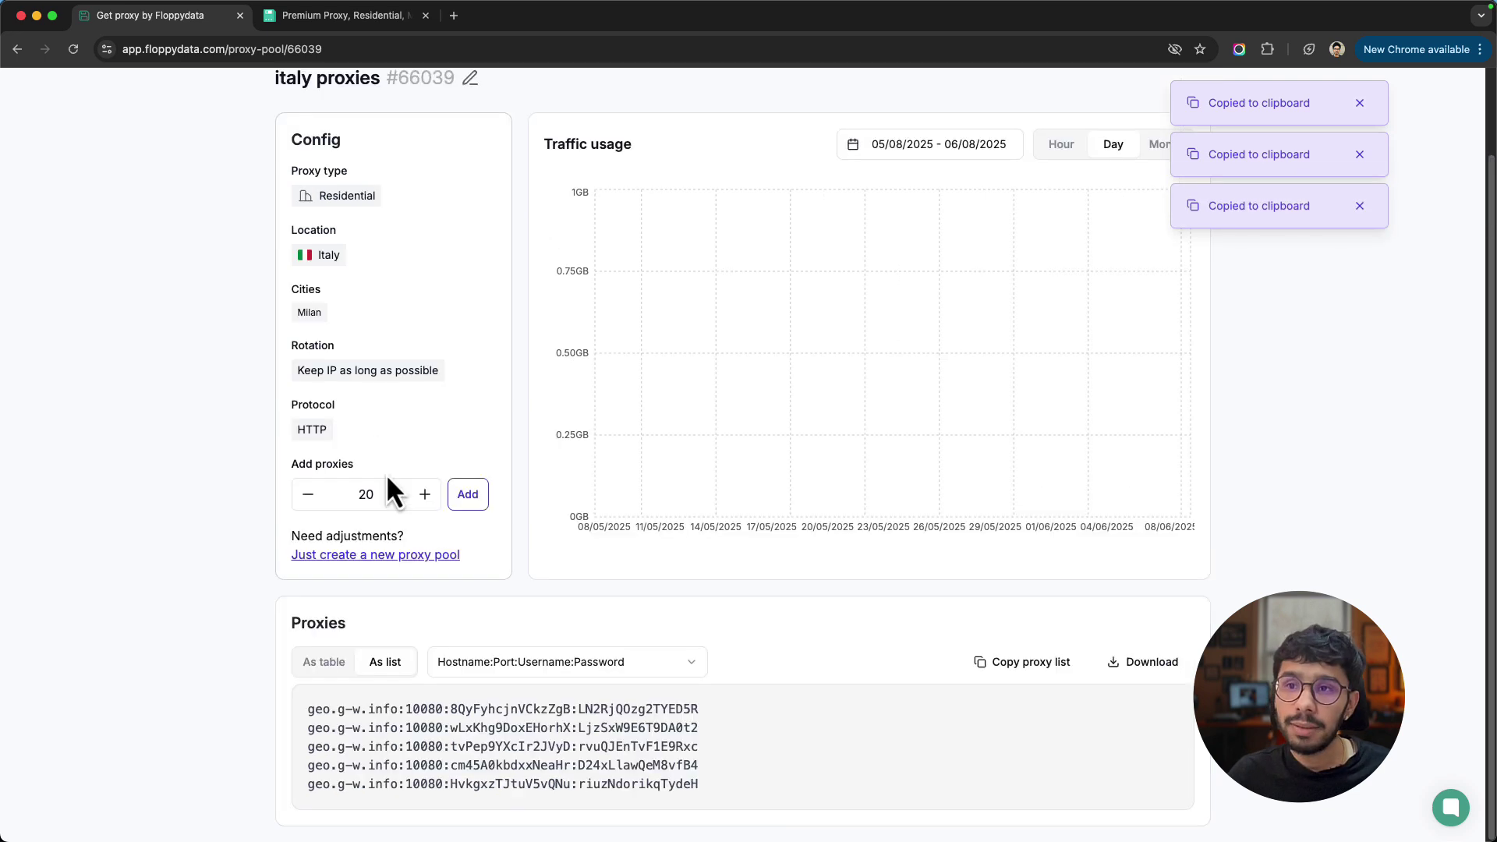
triple_click(627, 708)
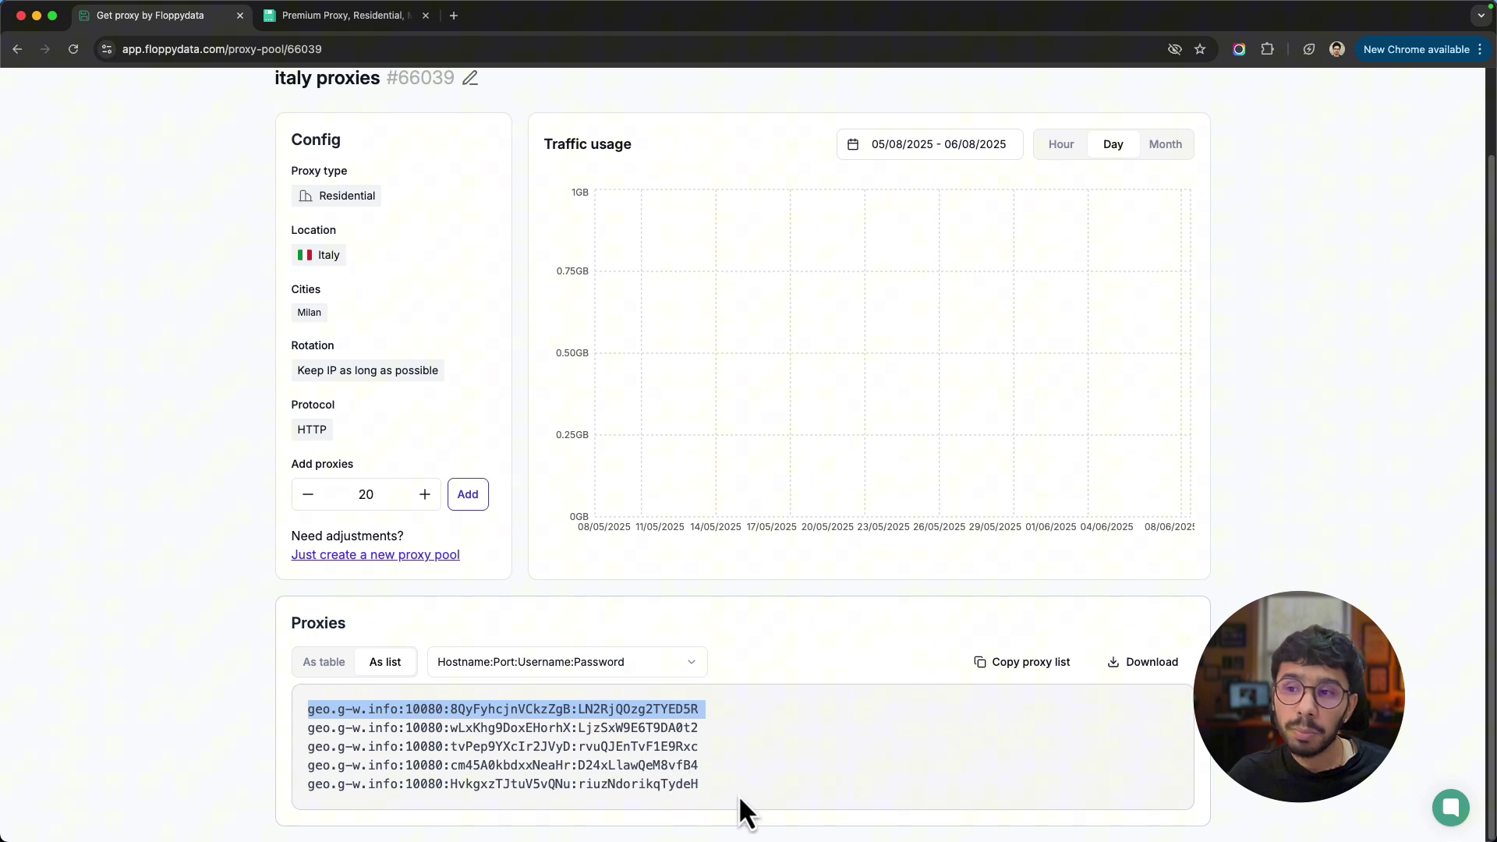
left_click_drag(742, 809, 311, 706)
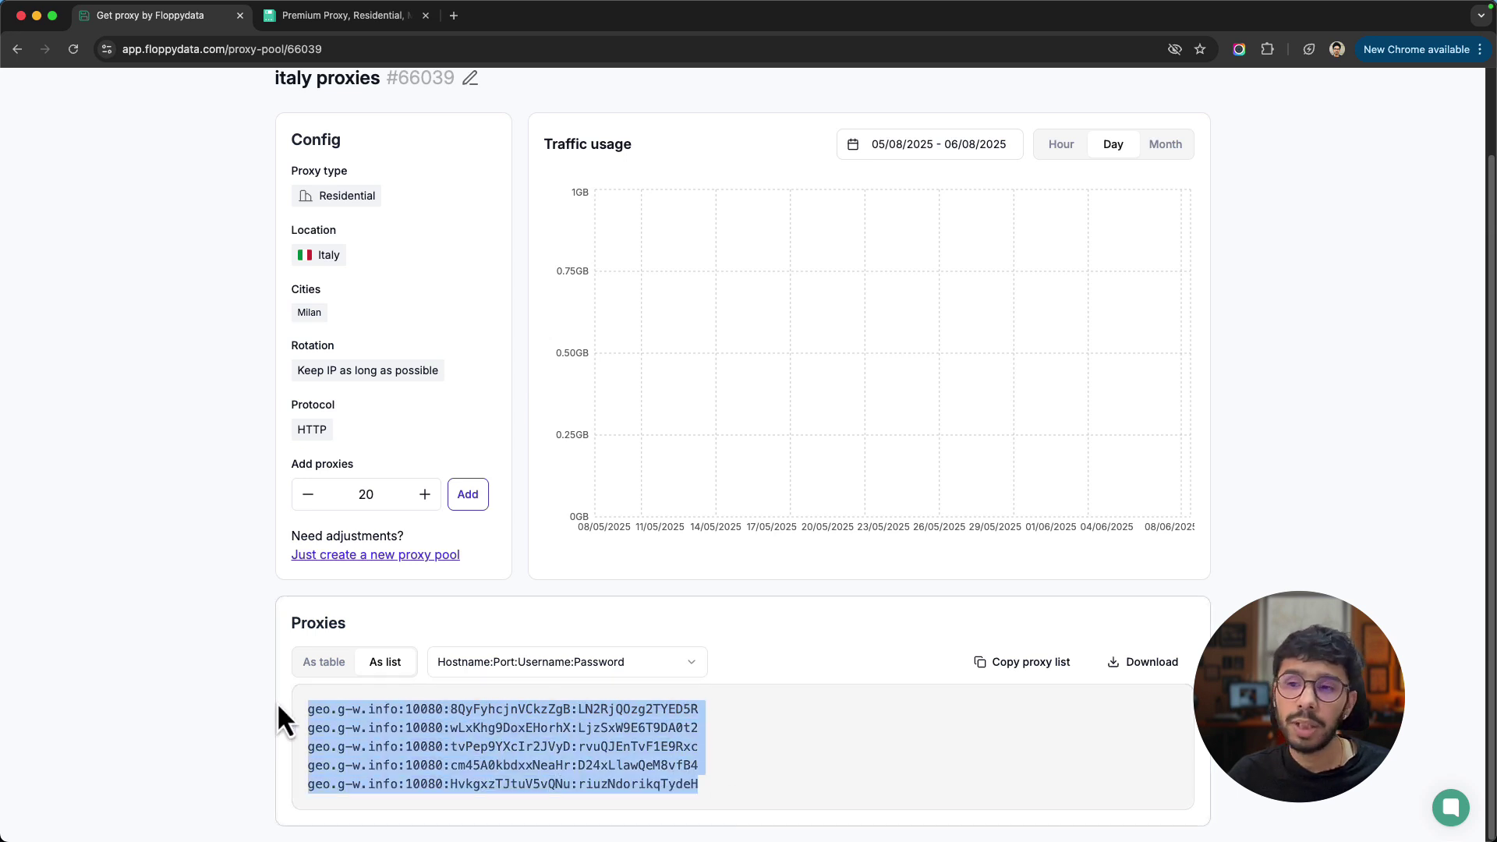
left_click(1024, 667)
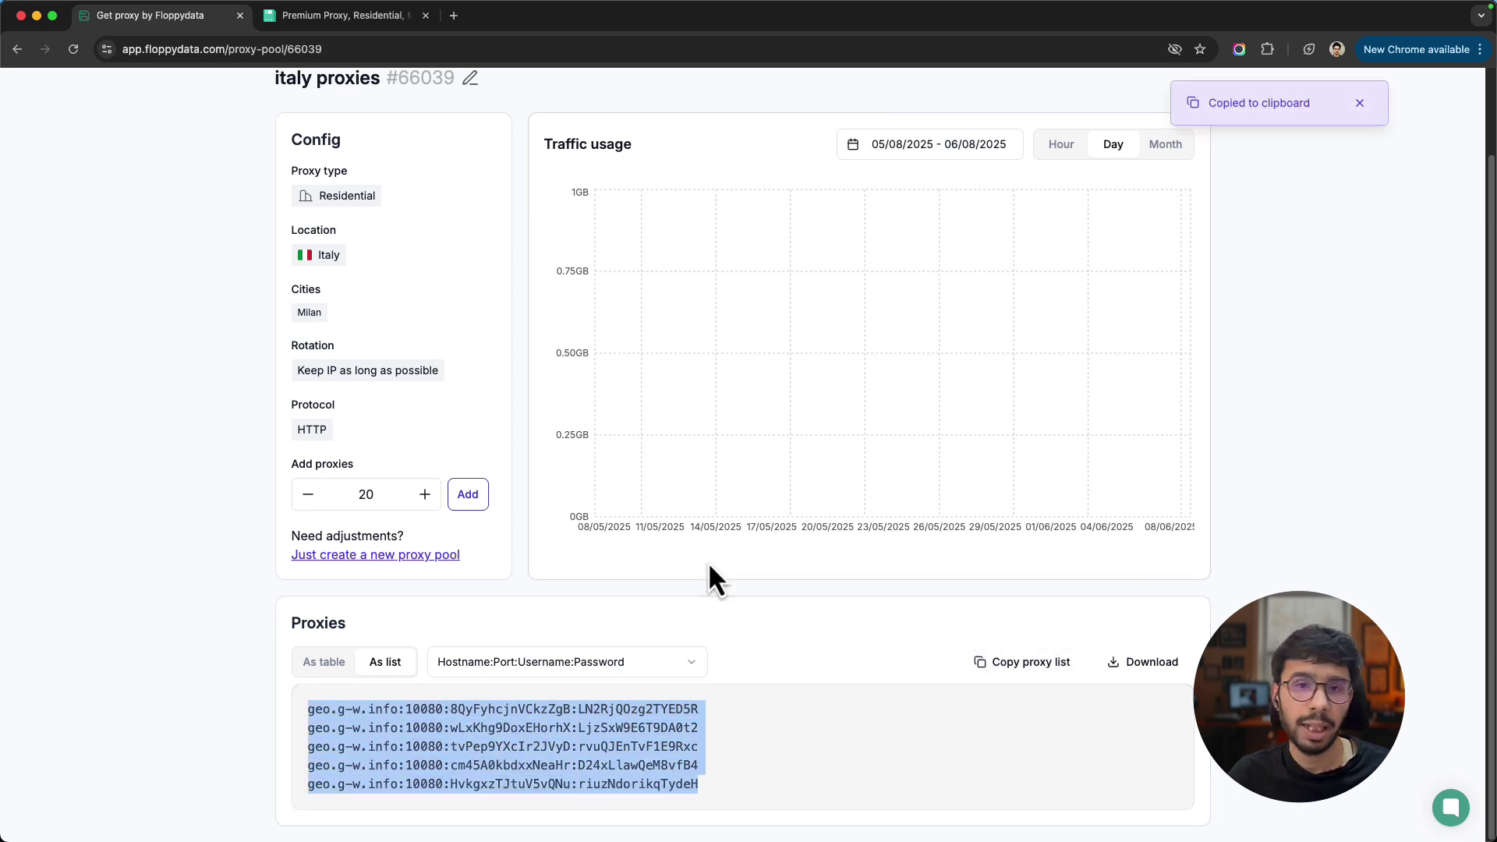
Step: Keep the Hostname:Port:Username:Password line format and reselect the first proxy line
double_click(505, 709)
left_click_drag(726, 714, 274, 710)
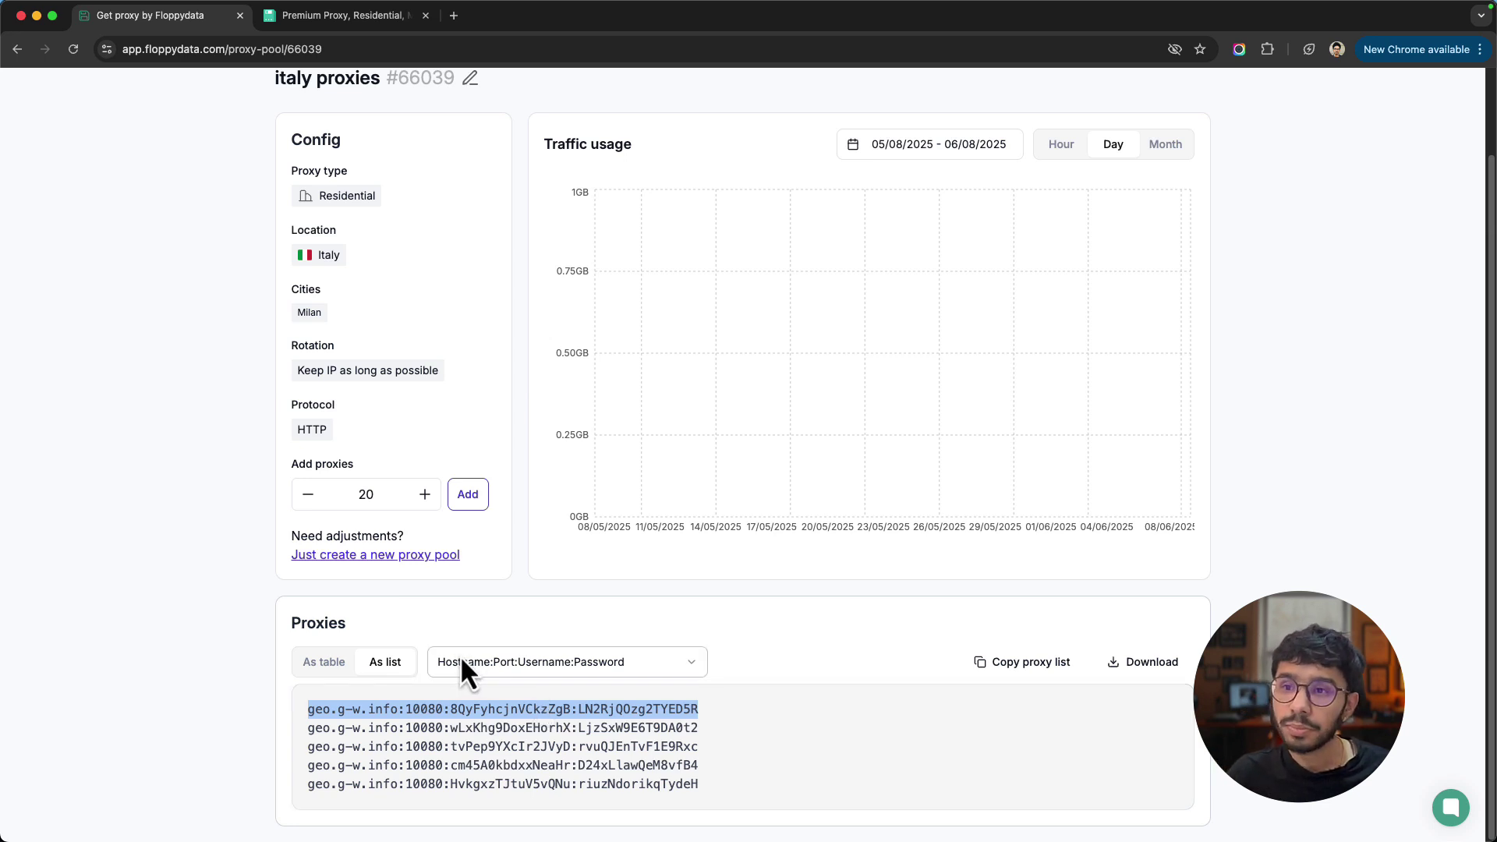
left_click(504, 660)
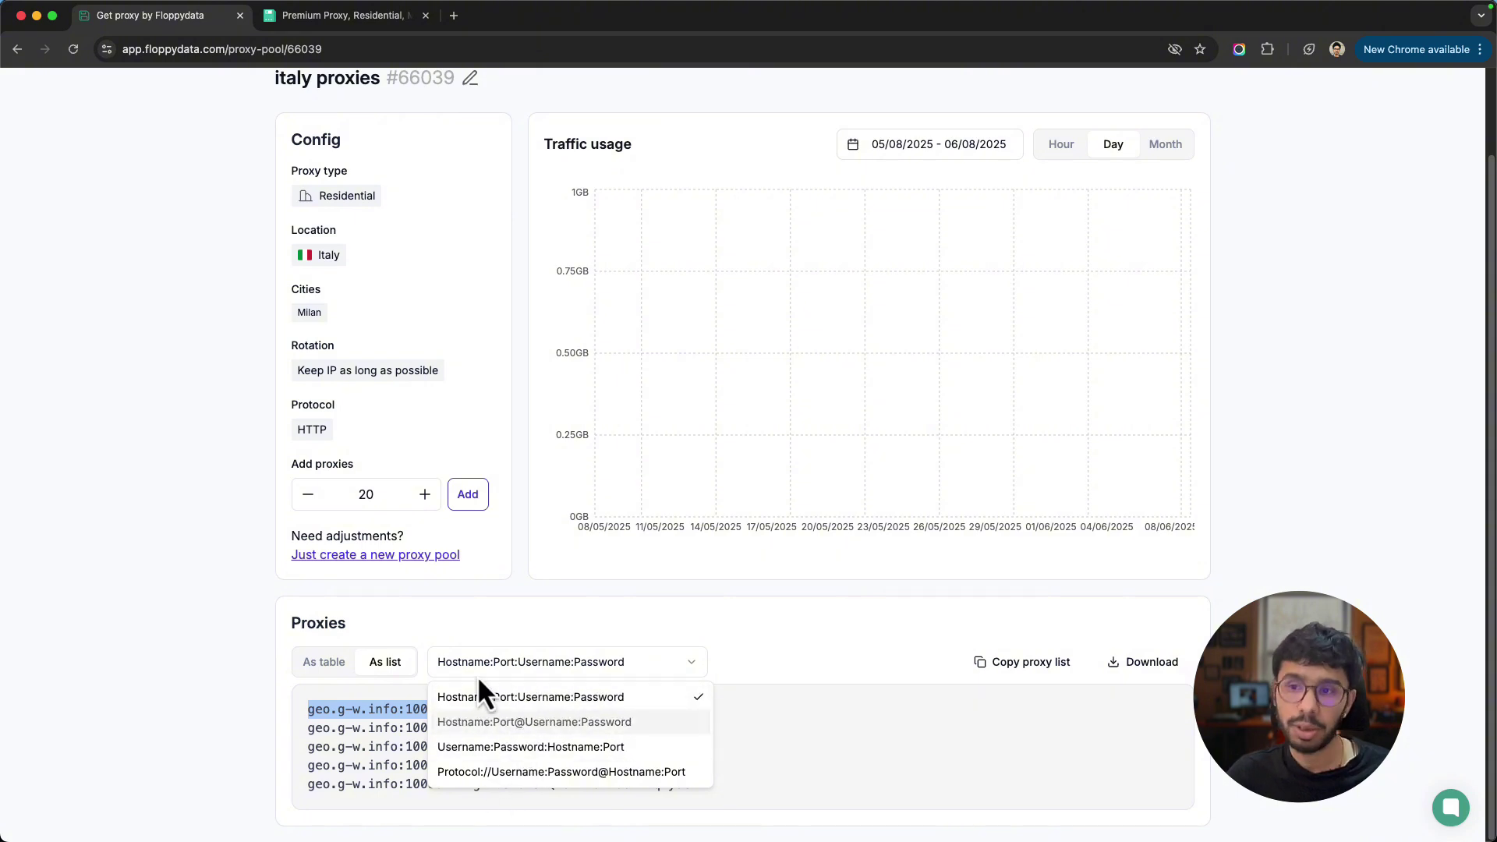
left_click(499, 690)
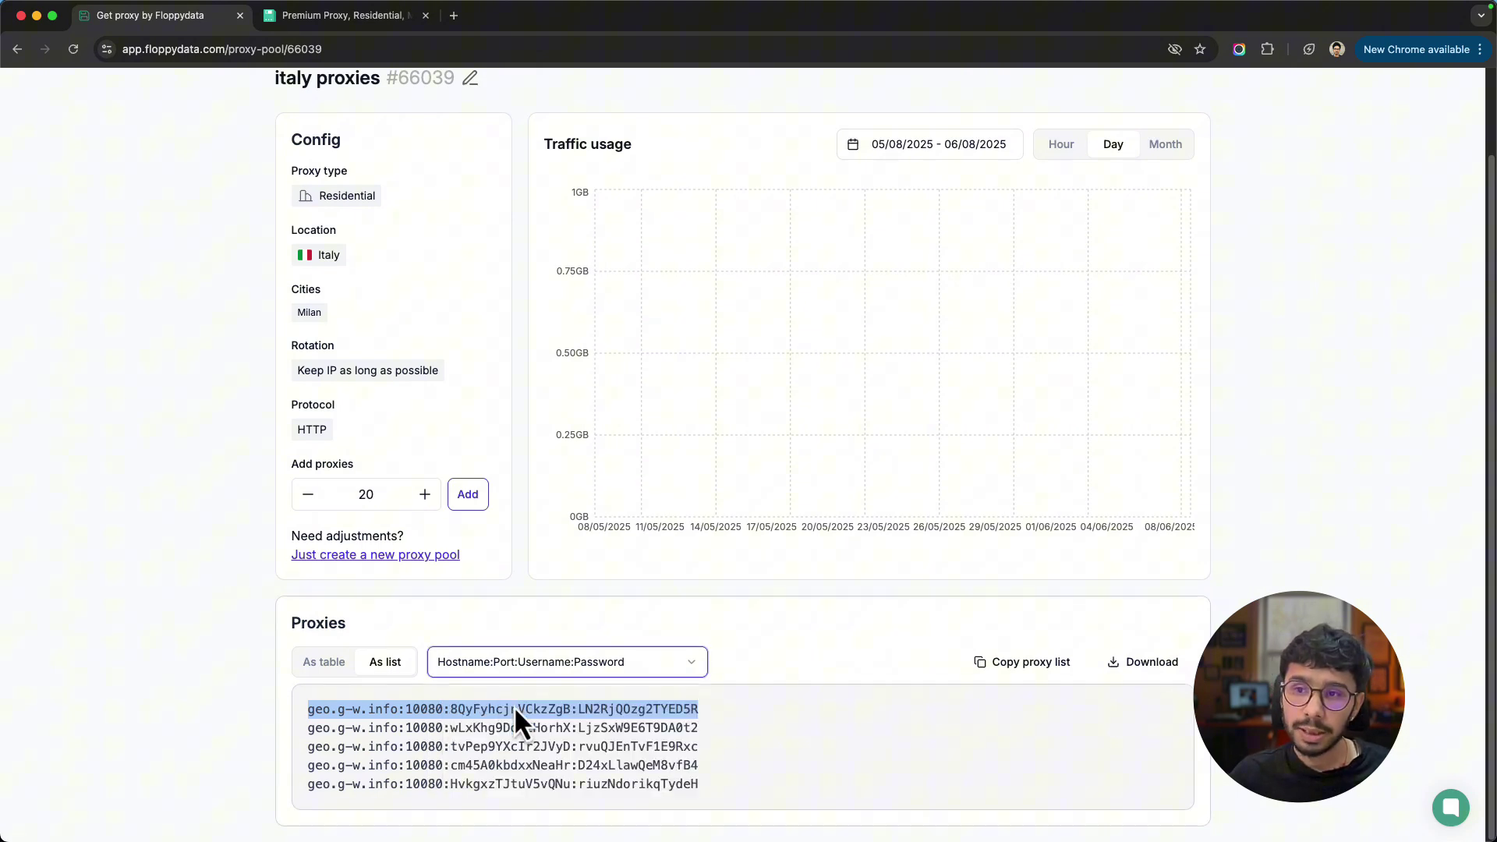
triple_click(557, 713)
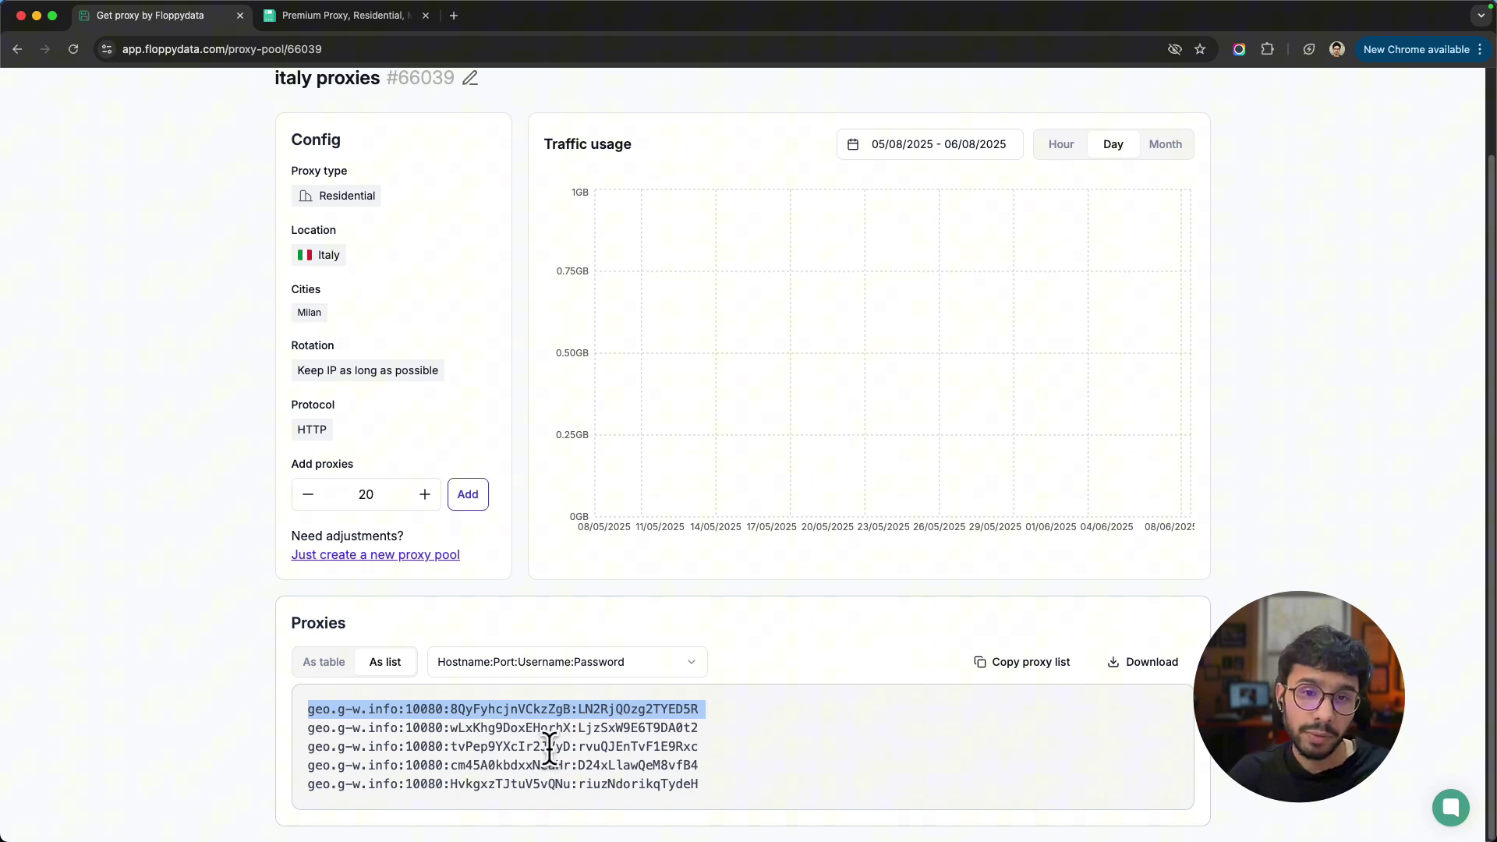
double_click(694, 619)
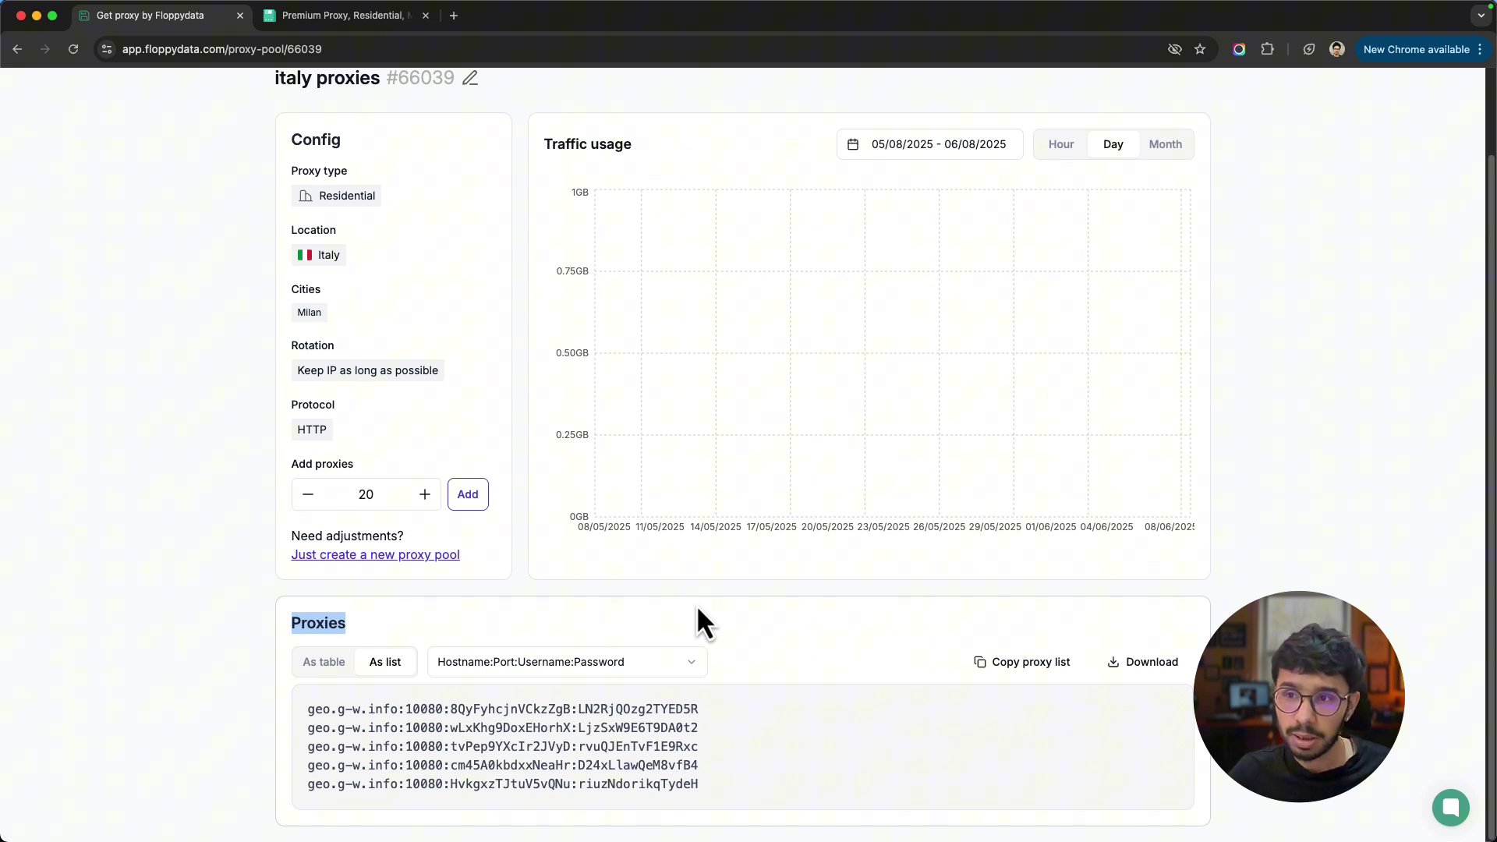
left_click(420, 596)
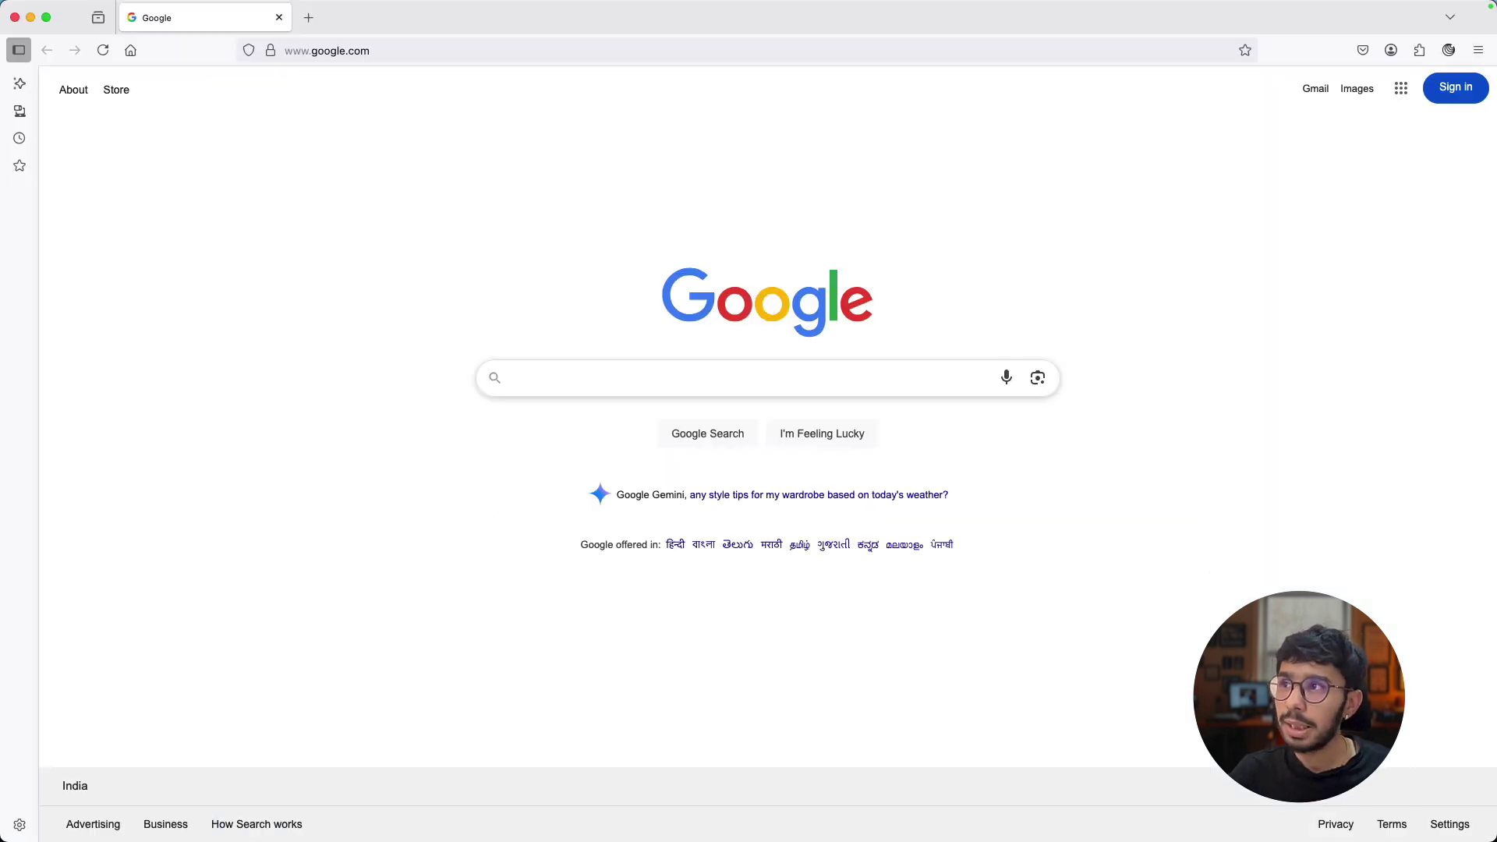
Step: In Firefox settings, search 'proxy' and switch network settings to manual proxy configuration
left_click(1478, 51)
left_click(1317, 457)
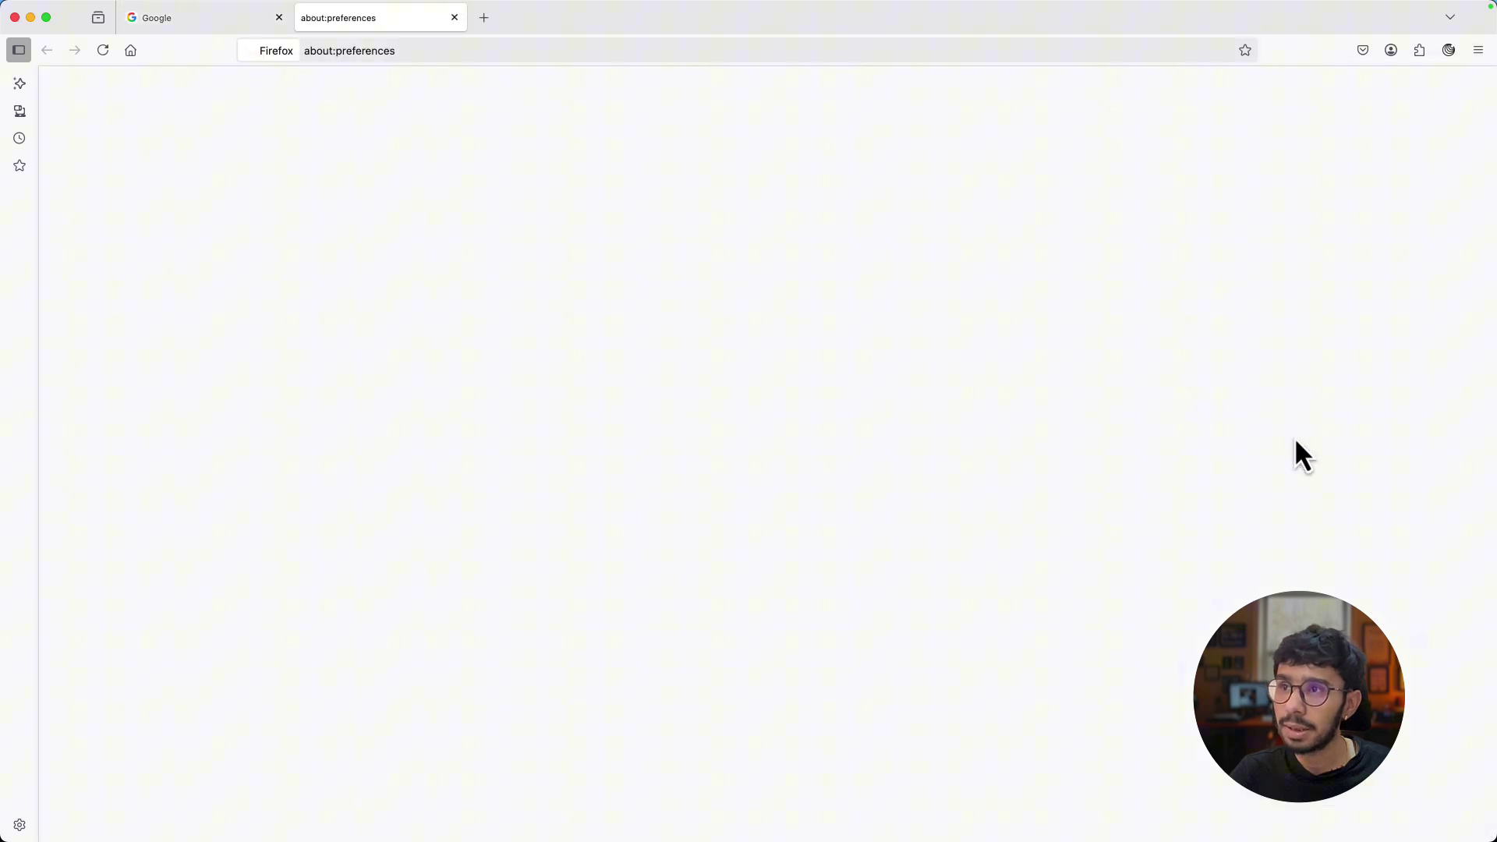
type("proxy")
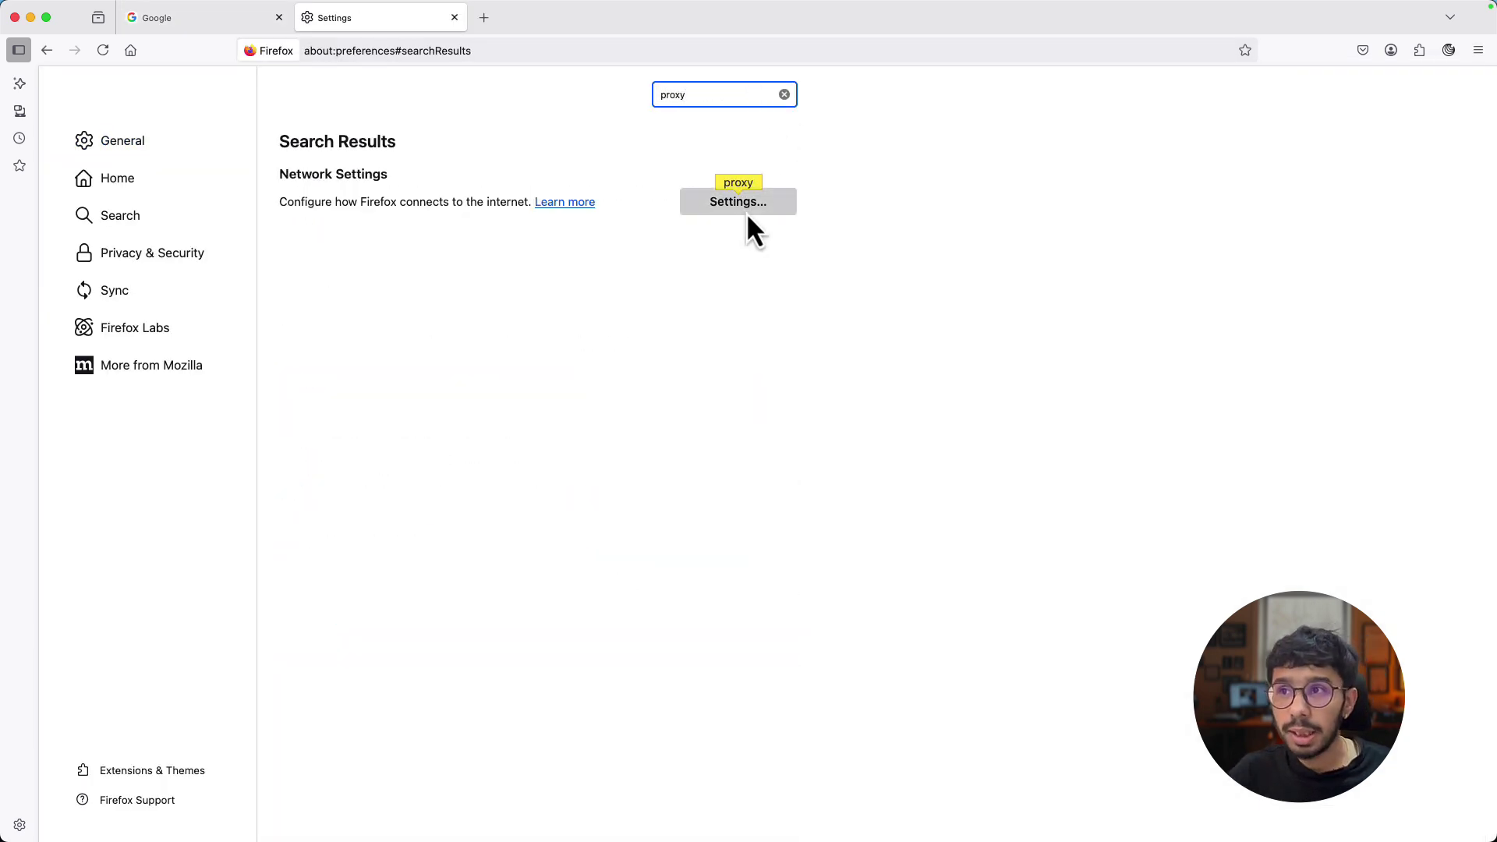
left_click(746, 208)
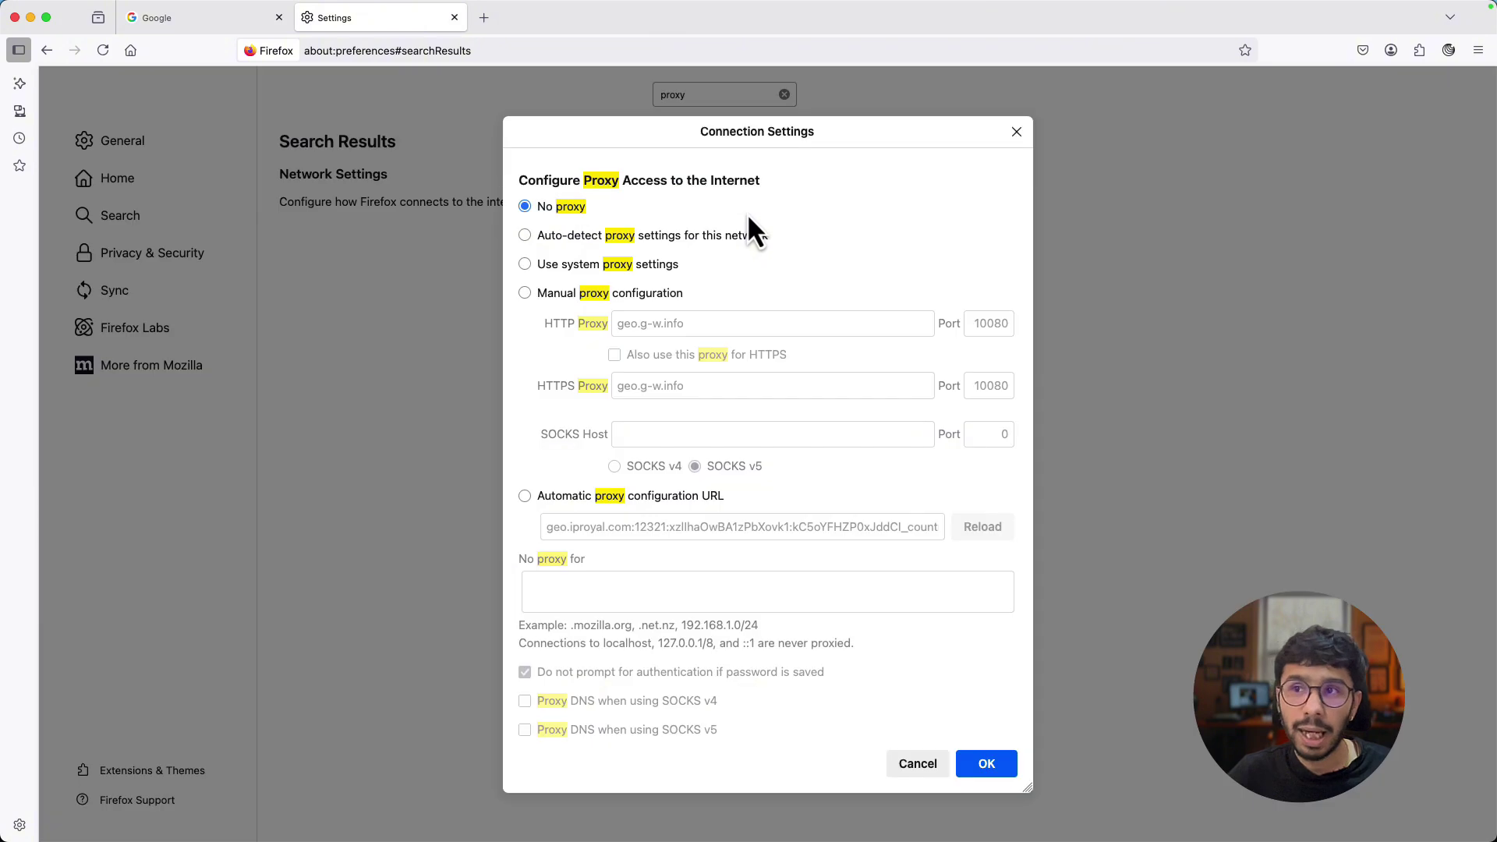
left_click(628, 293)
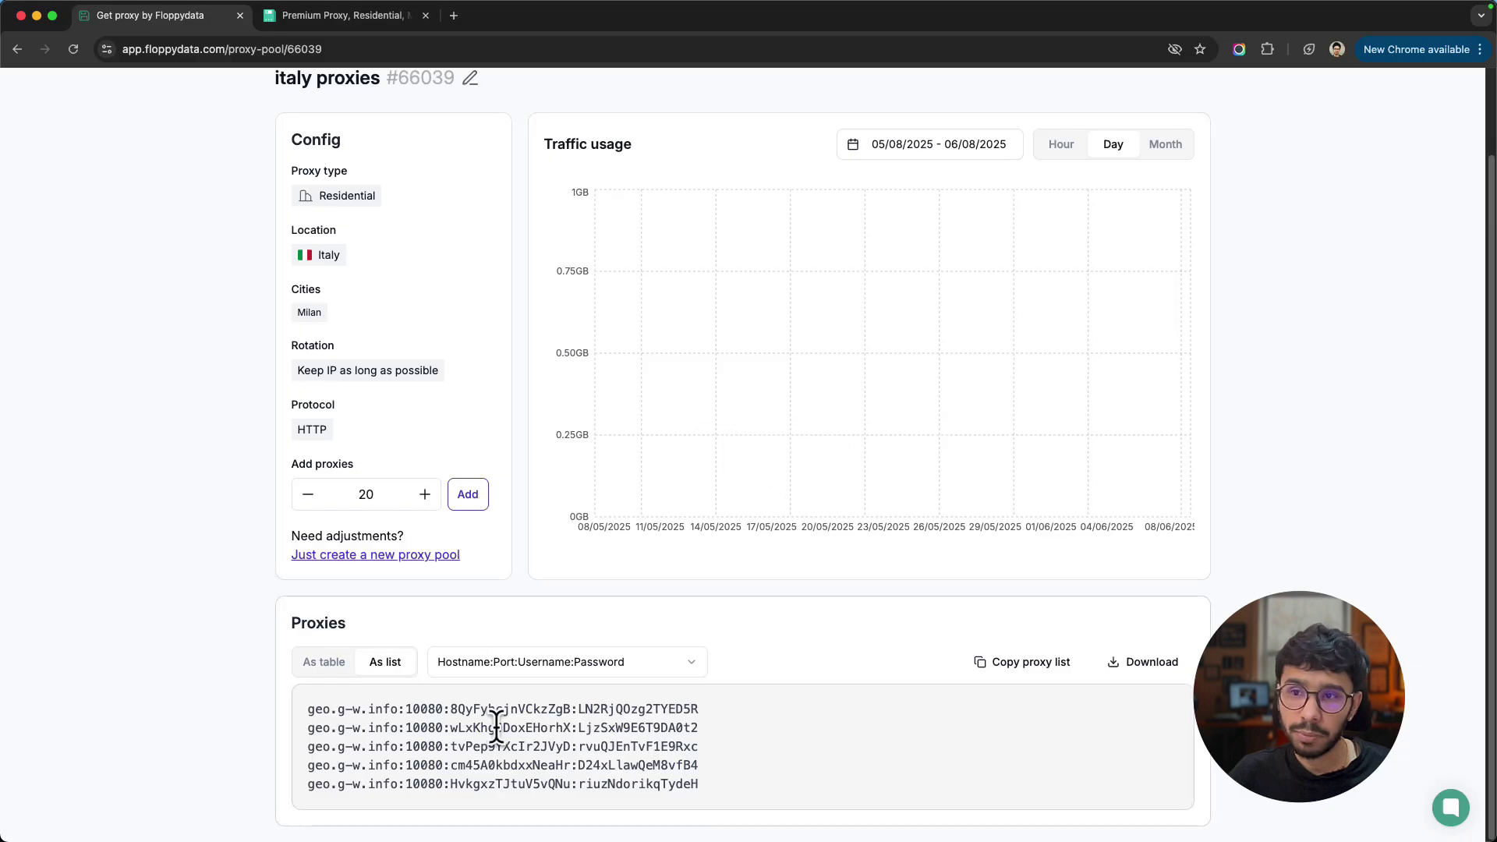
Step: Set the HTTP proxy to geo.g-w.info:10080, apply it, and copy the proxy username
scroll(312, 168, "up", 1)
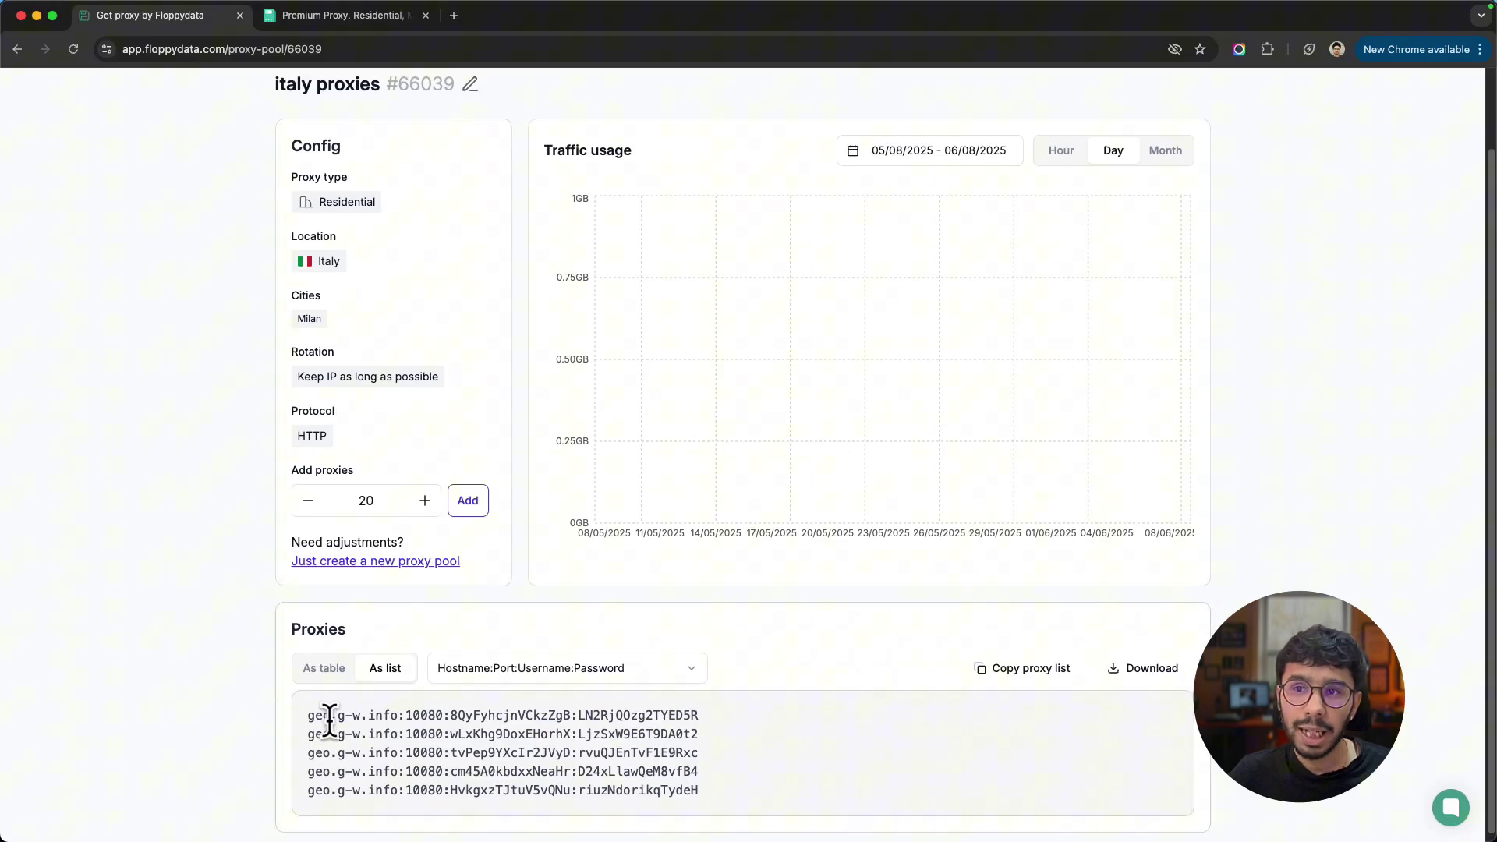
left_click(315, 674)
scroll(441, 645, "down", 3)
left_click(425, 569)
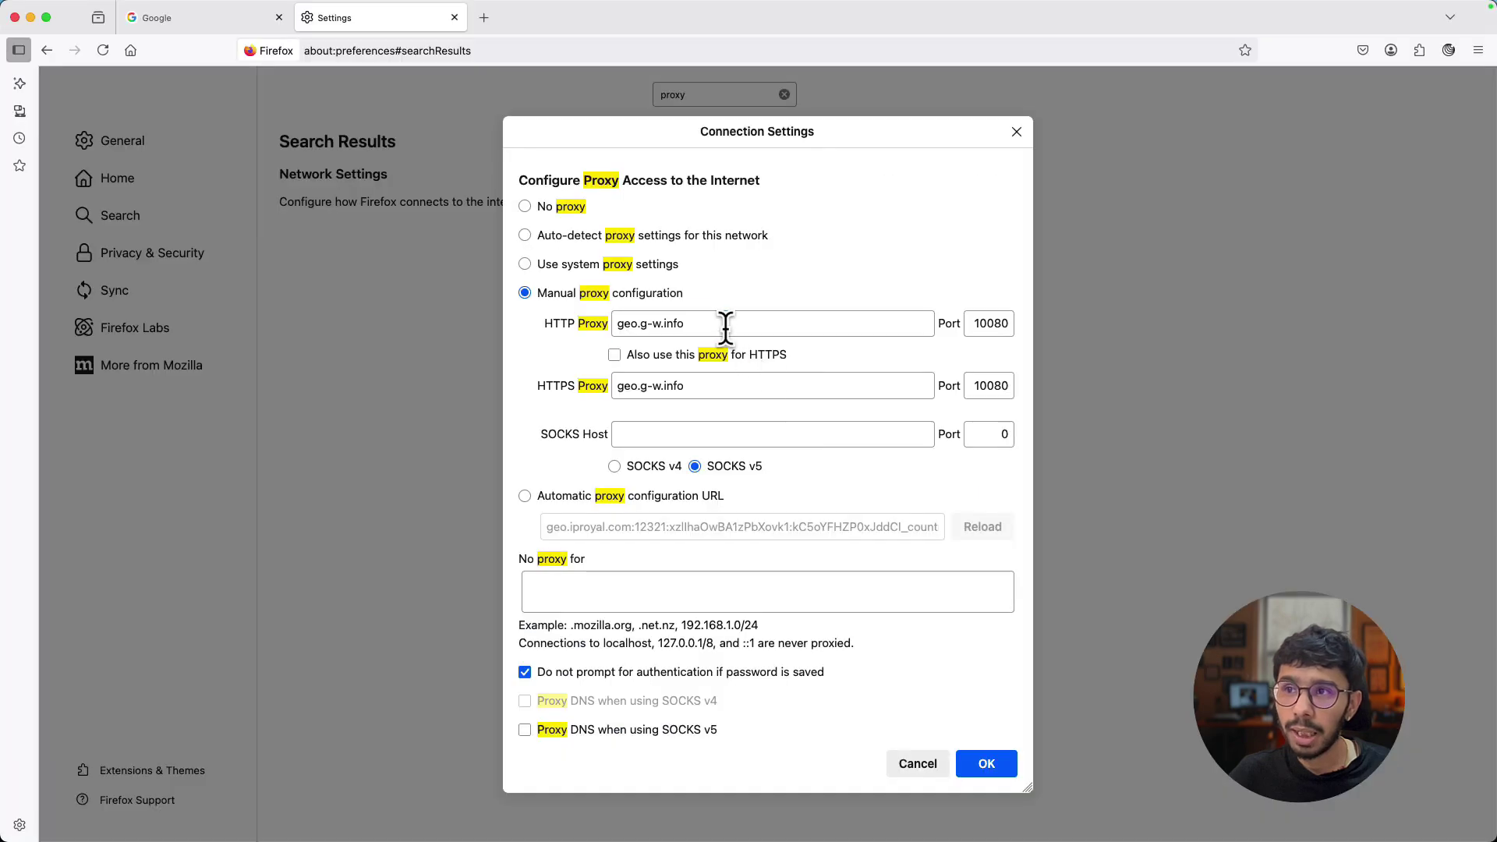
left_click(725, 323)
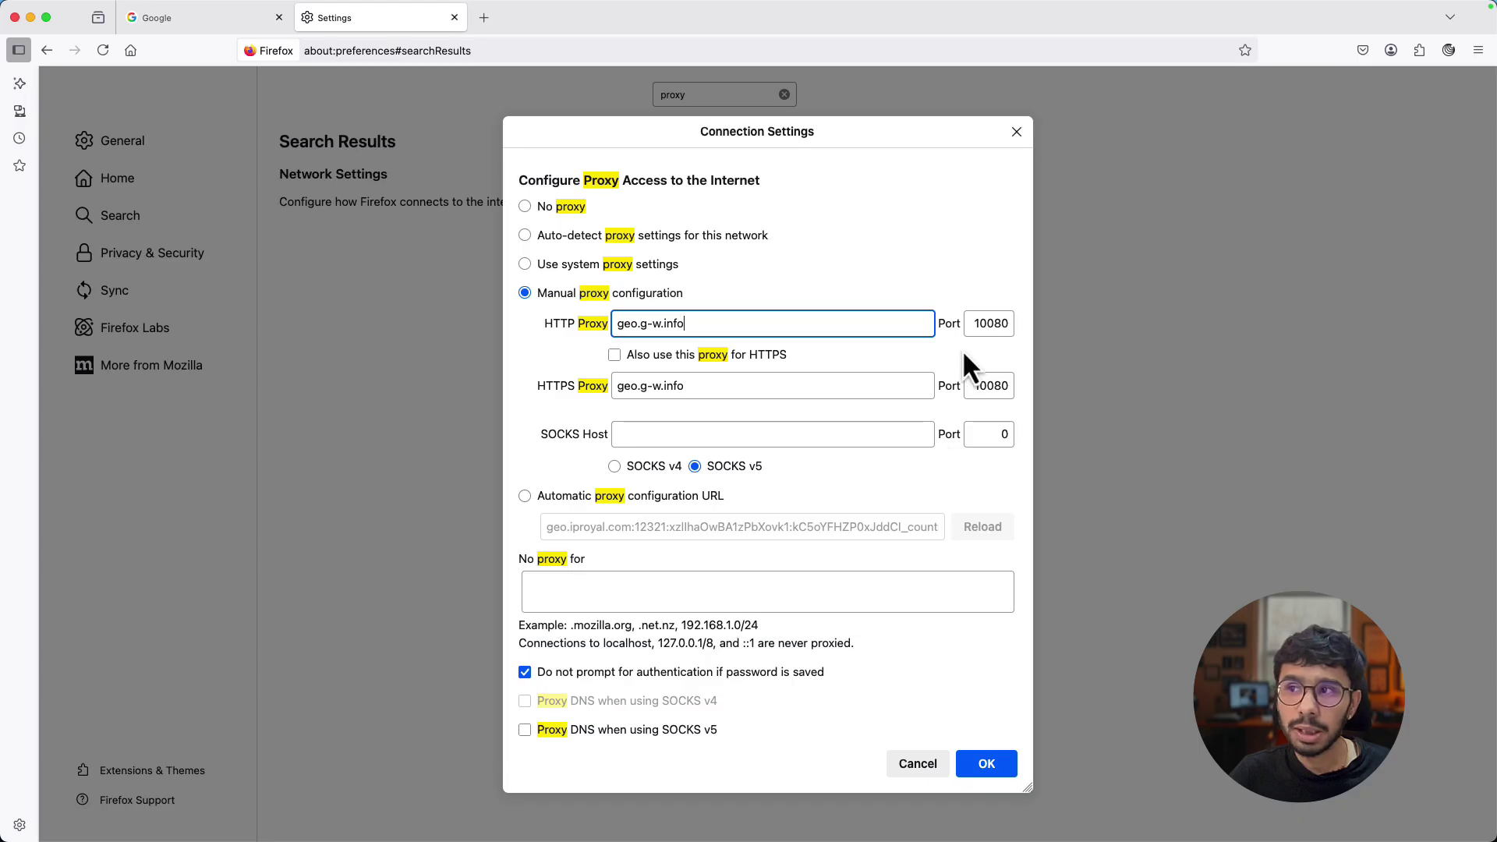
left_click(974, 323)
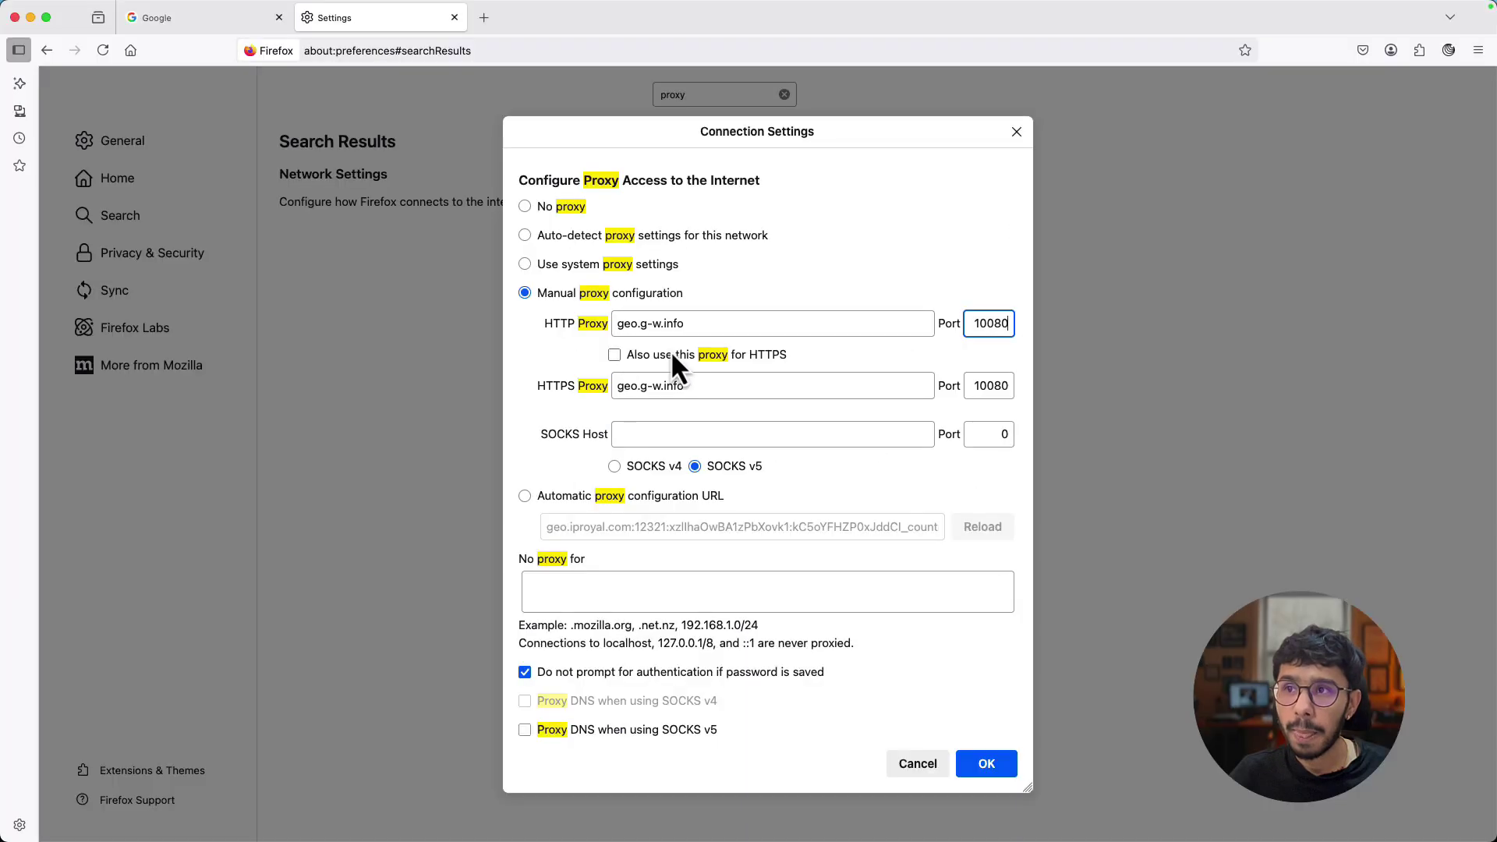
double_click(703, 323)
left_click(702, 323)
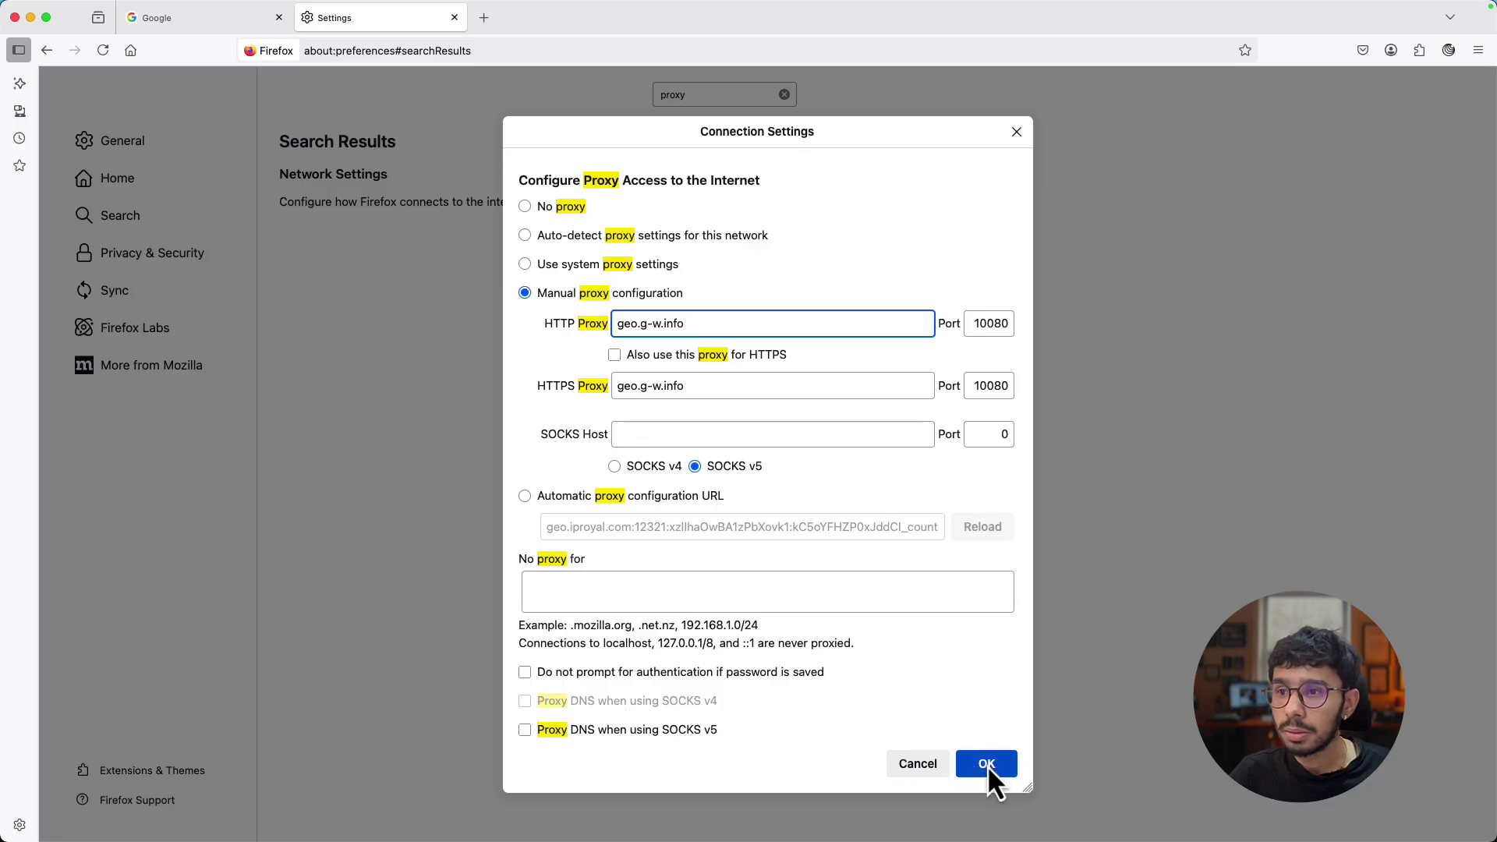
left_click(987, 765)
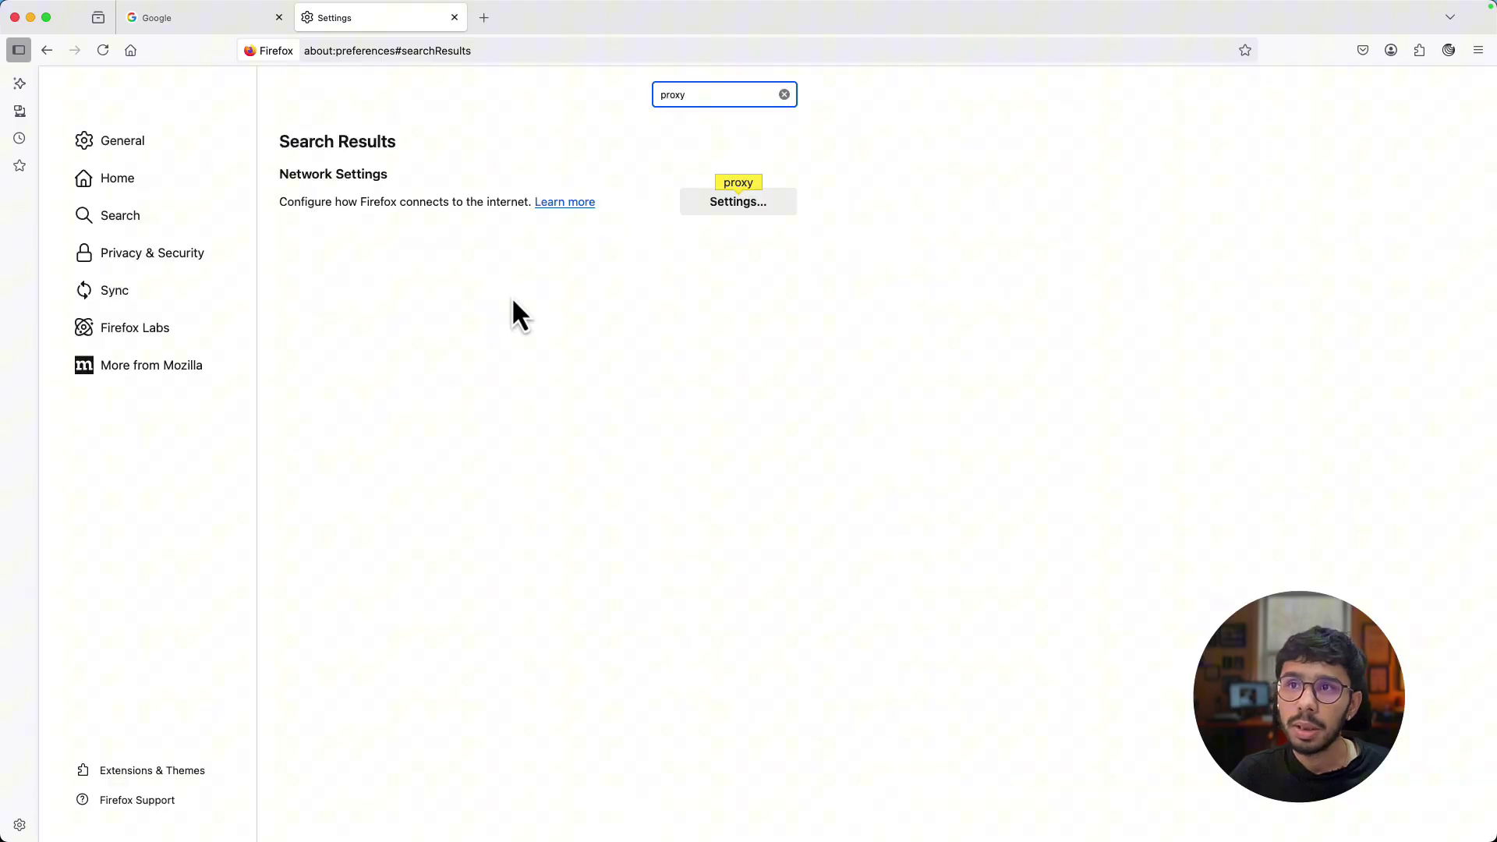
left_click(178, 31)
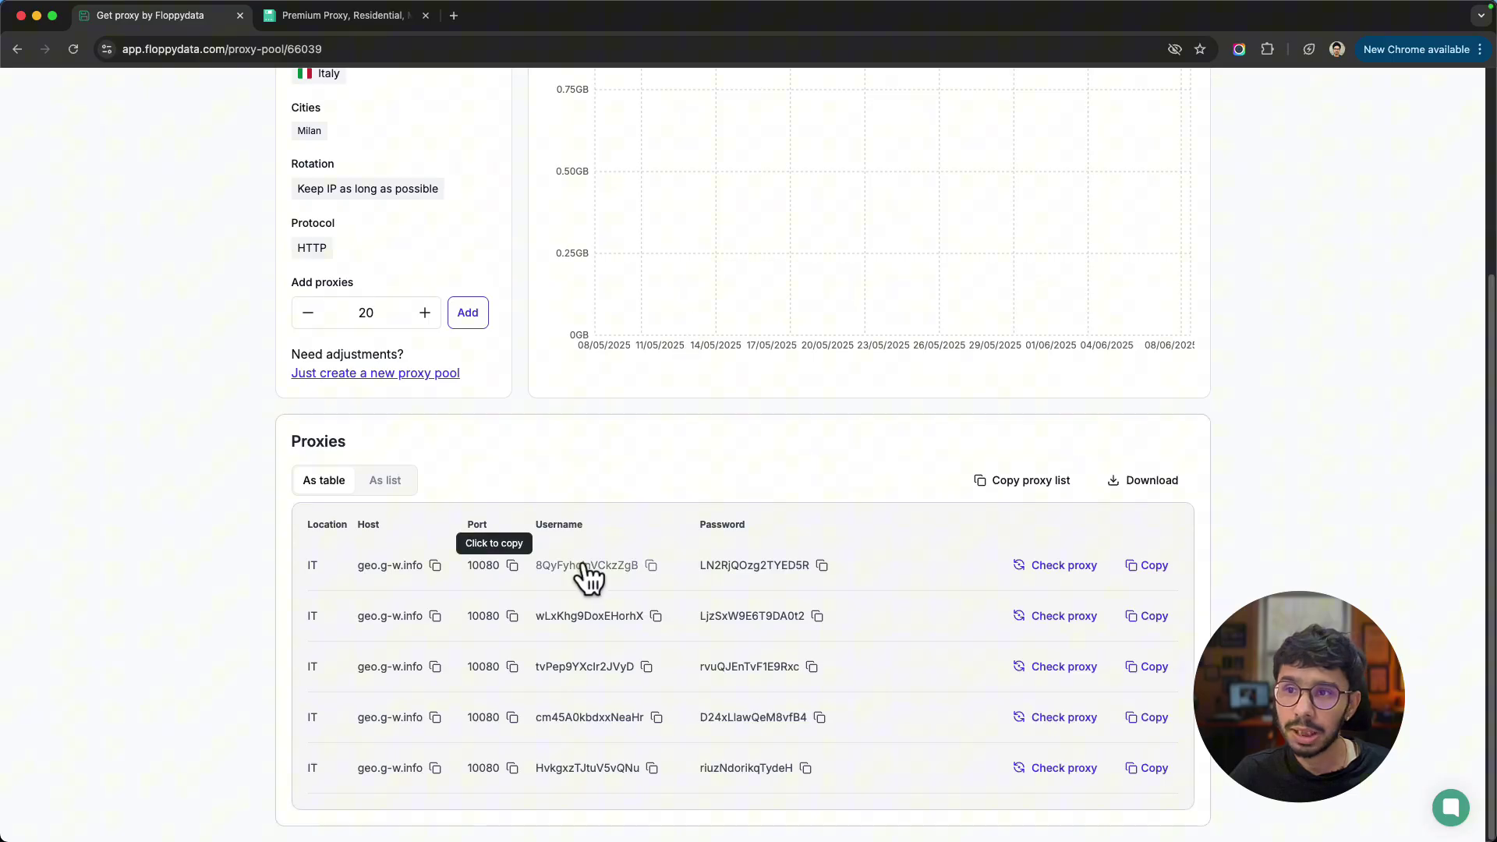
left_click(650, 565)
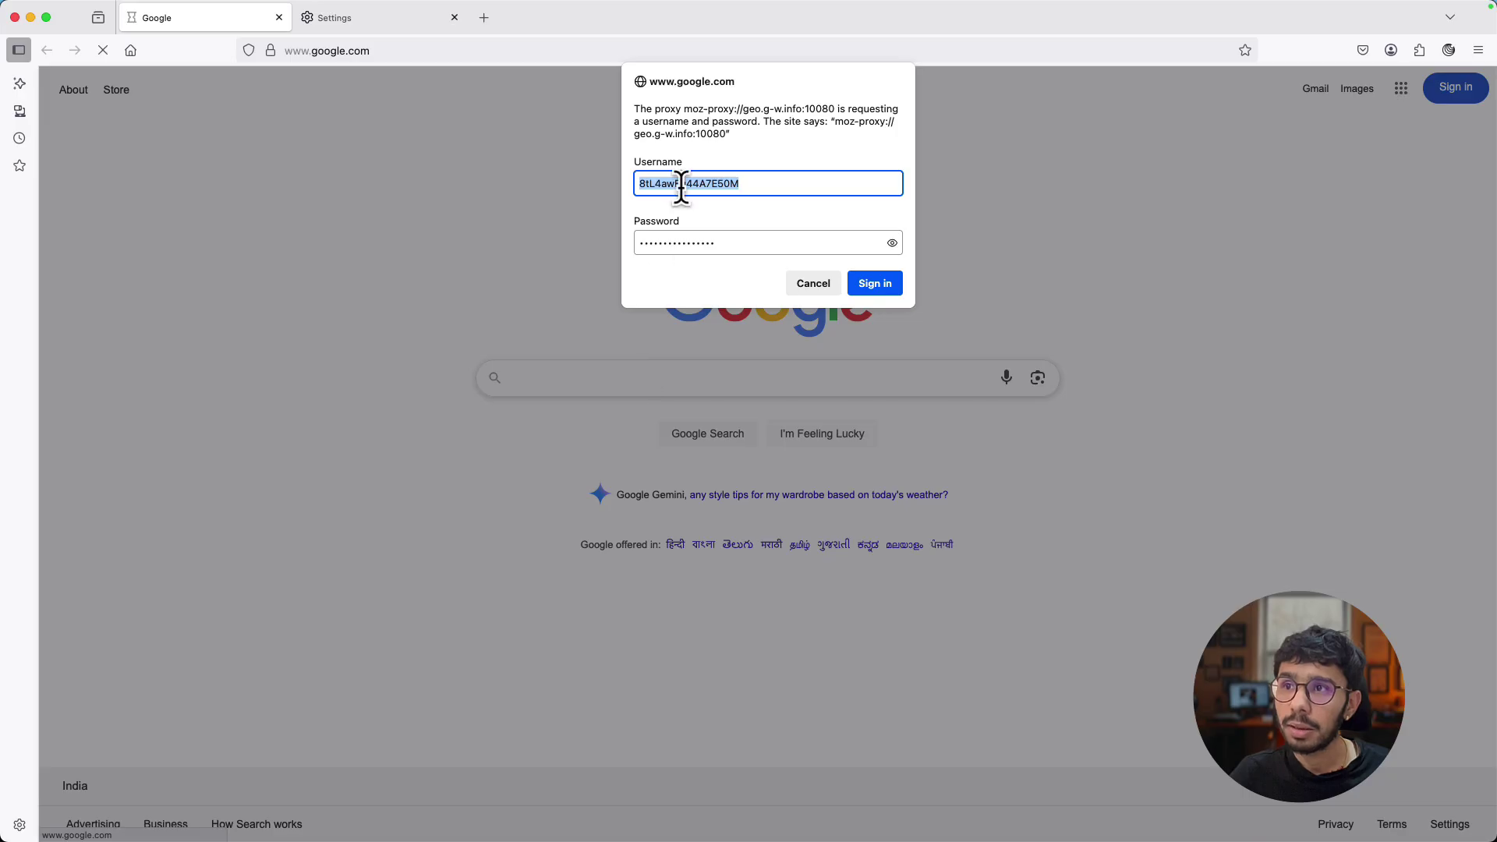
Step: Sign in to the proxy with the first proxy's username and password, saving the login
key("super+v")
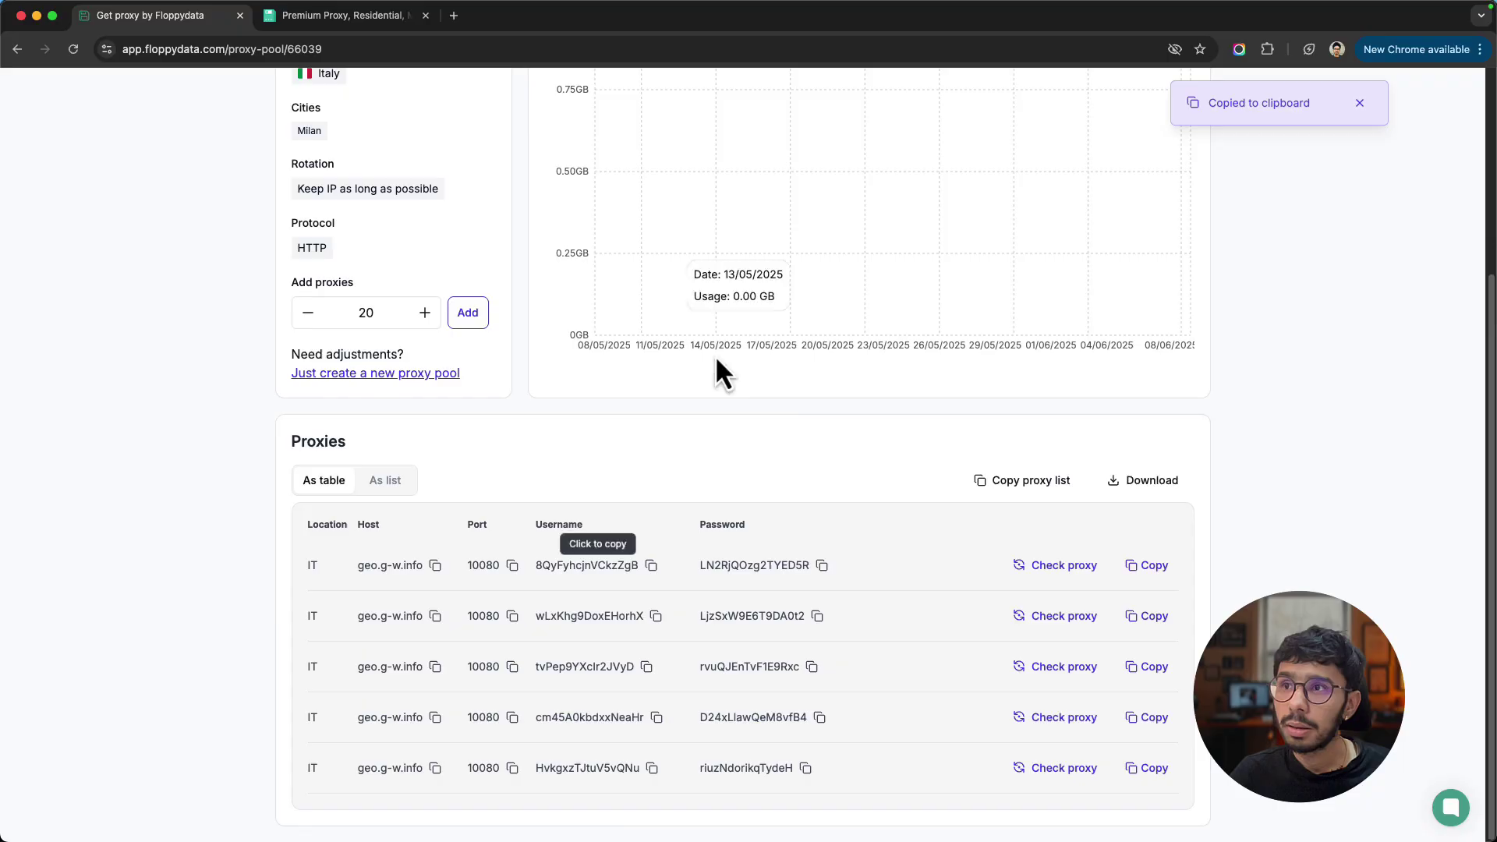
left_click(775, 563)
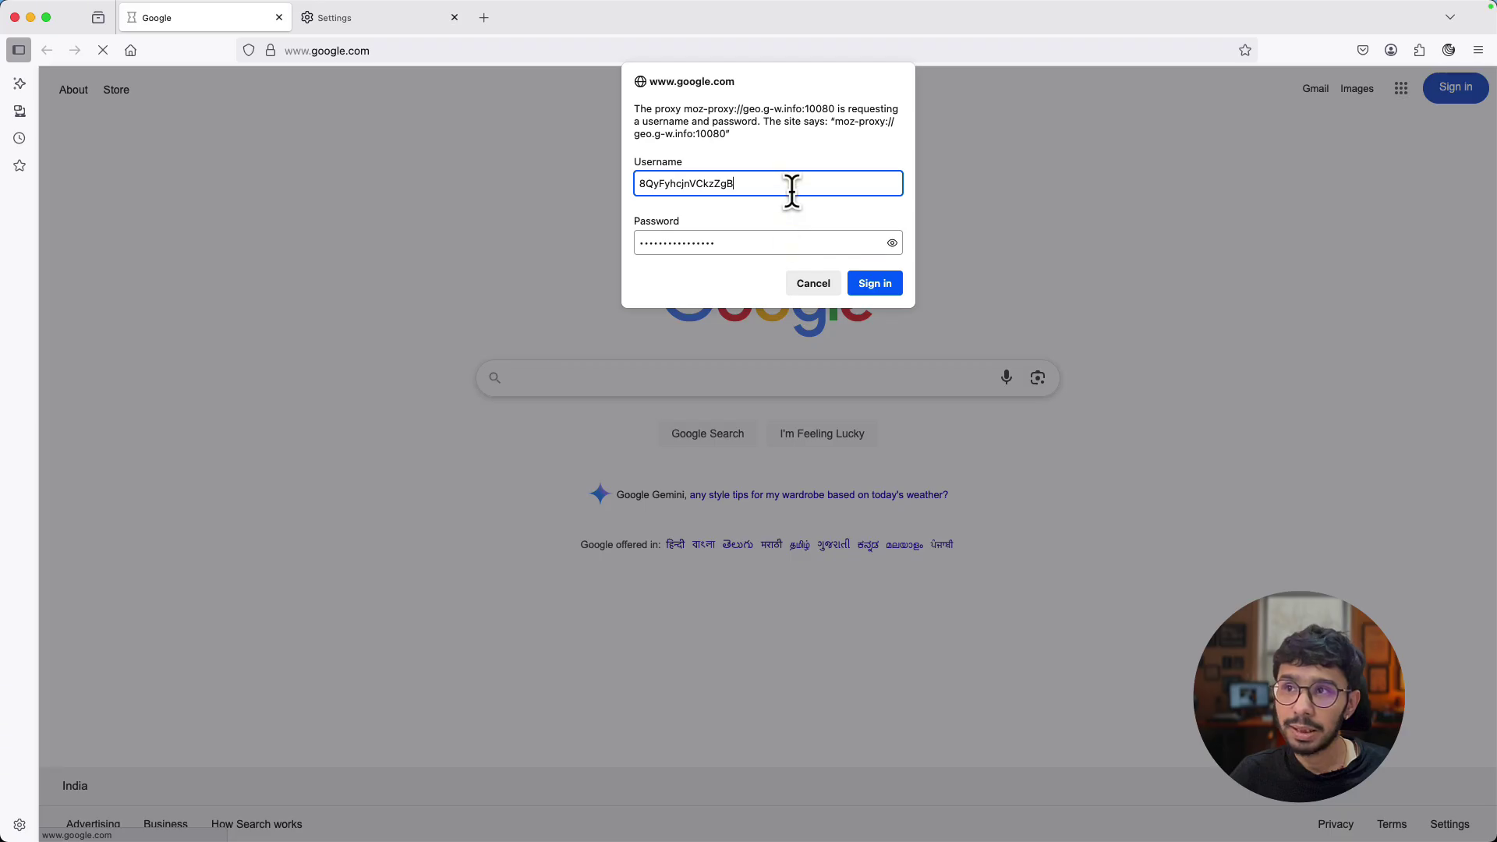
left_click(763, 237)
left_click(858, 288)
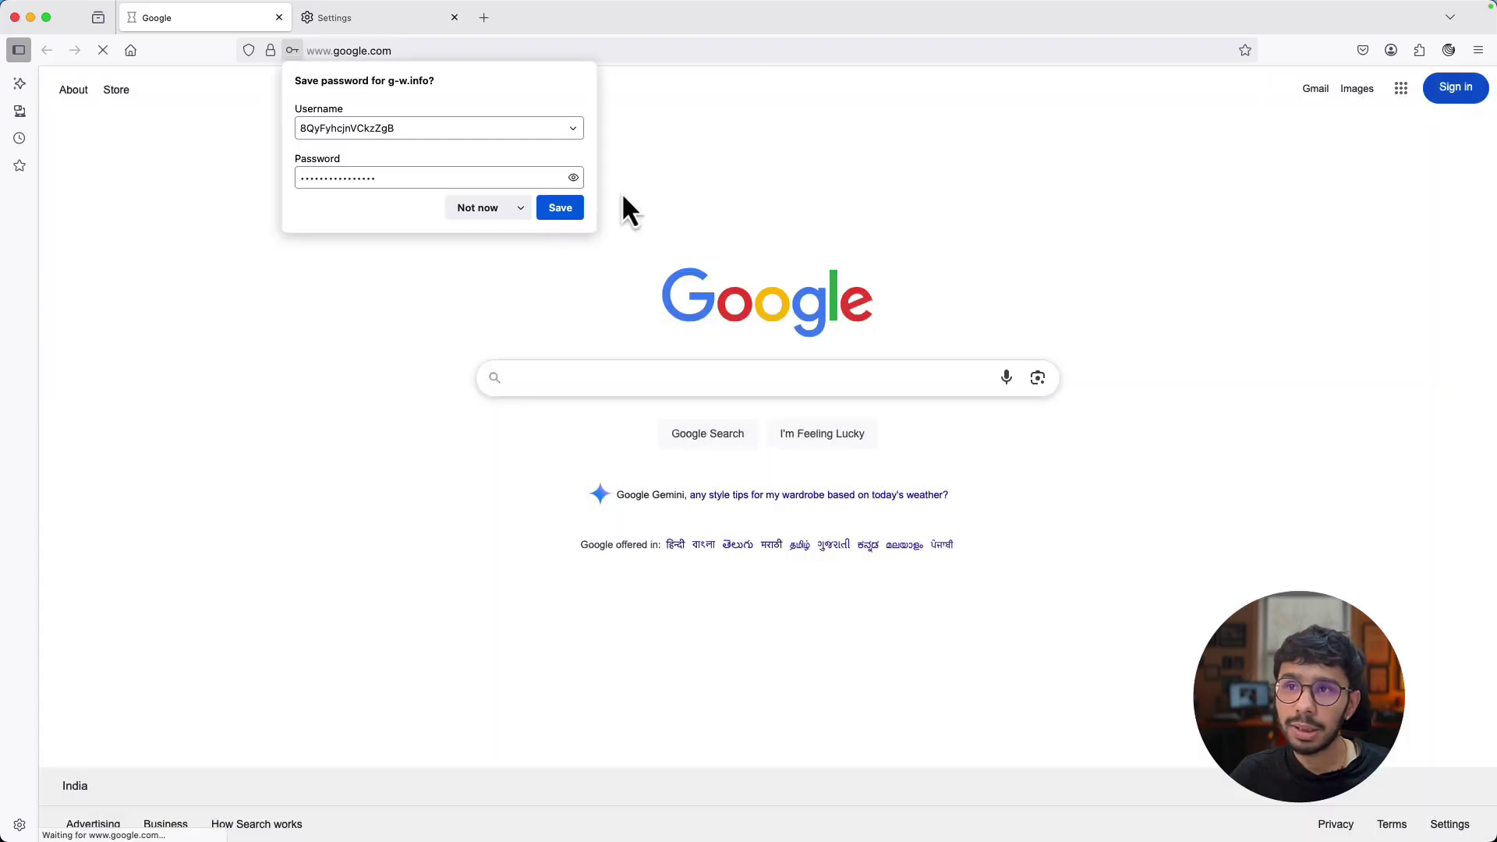
left_click(563, 214)
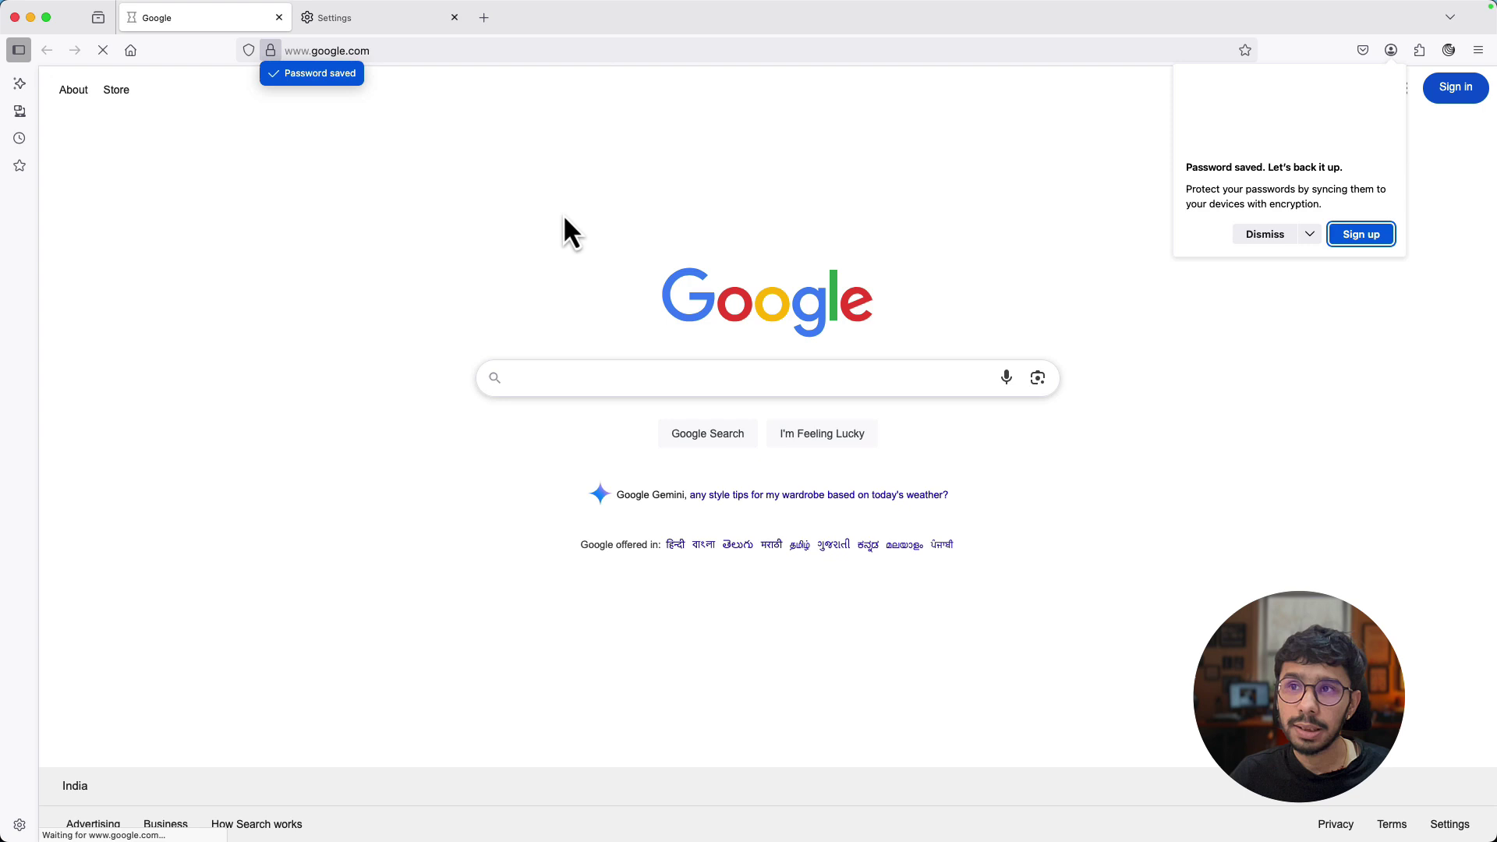
Step: Recheck and confirm the manual proxy configuration in Connection Settings
left_click(331, 19)
left_click(700, 199)
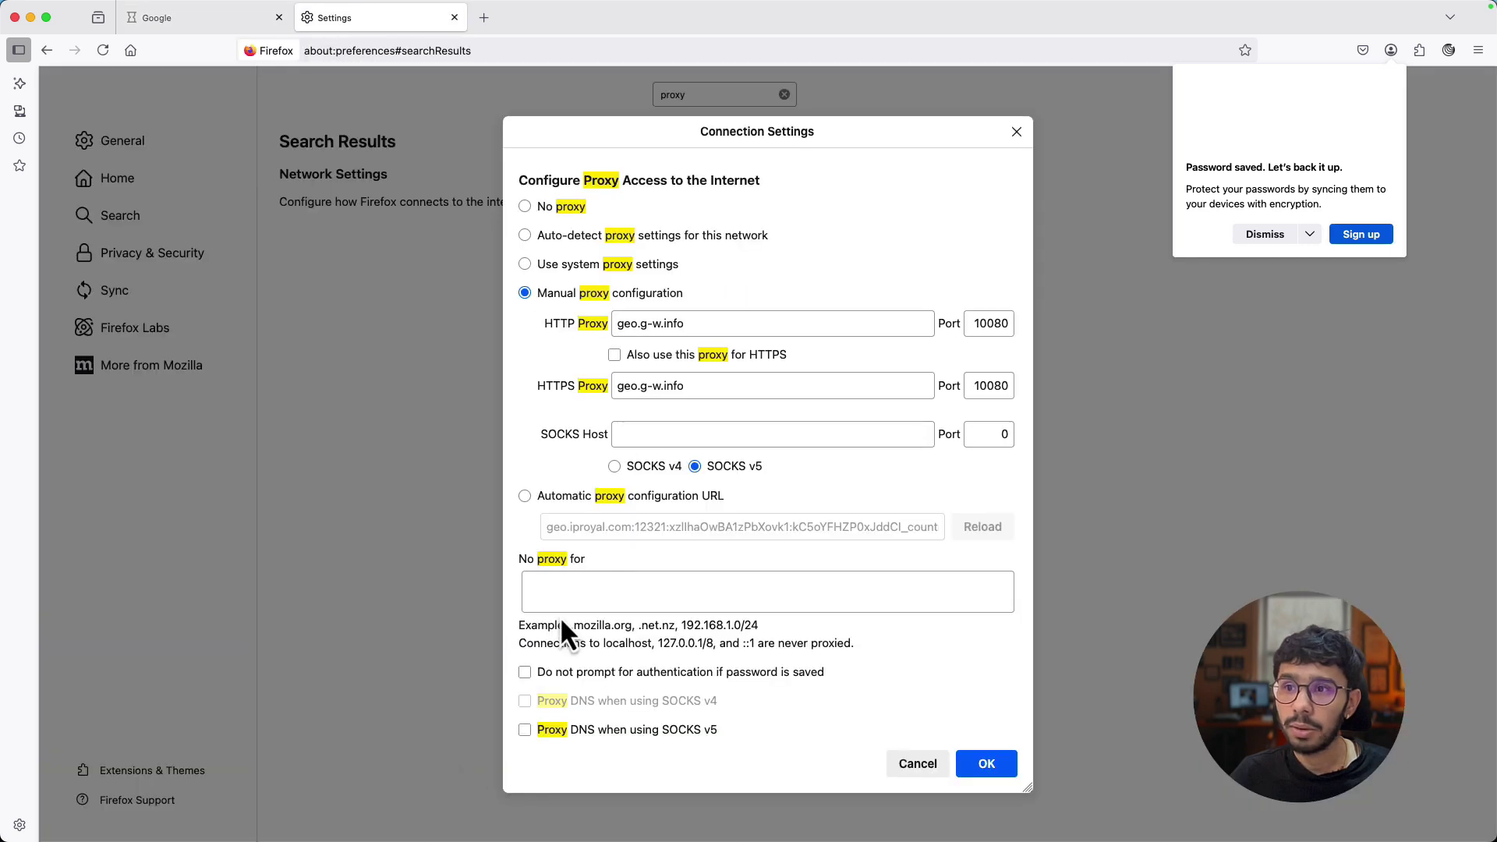
left_click(986, 763)
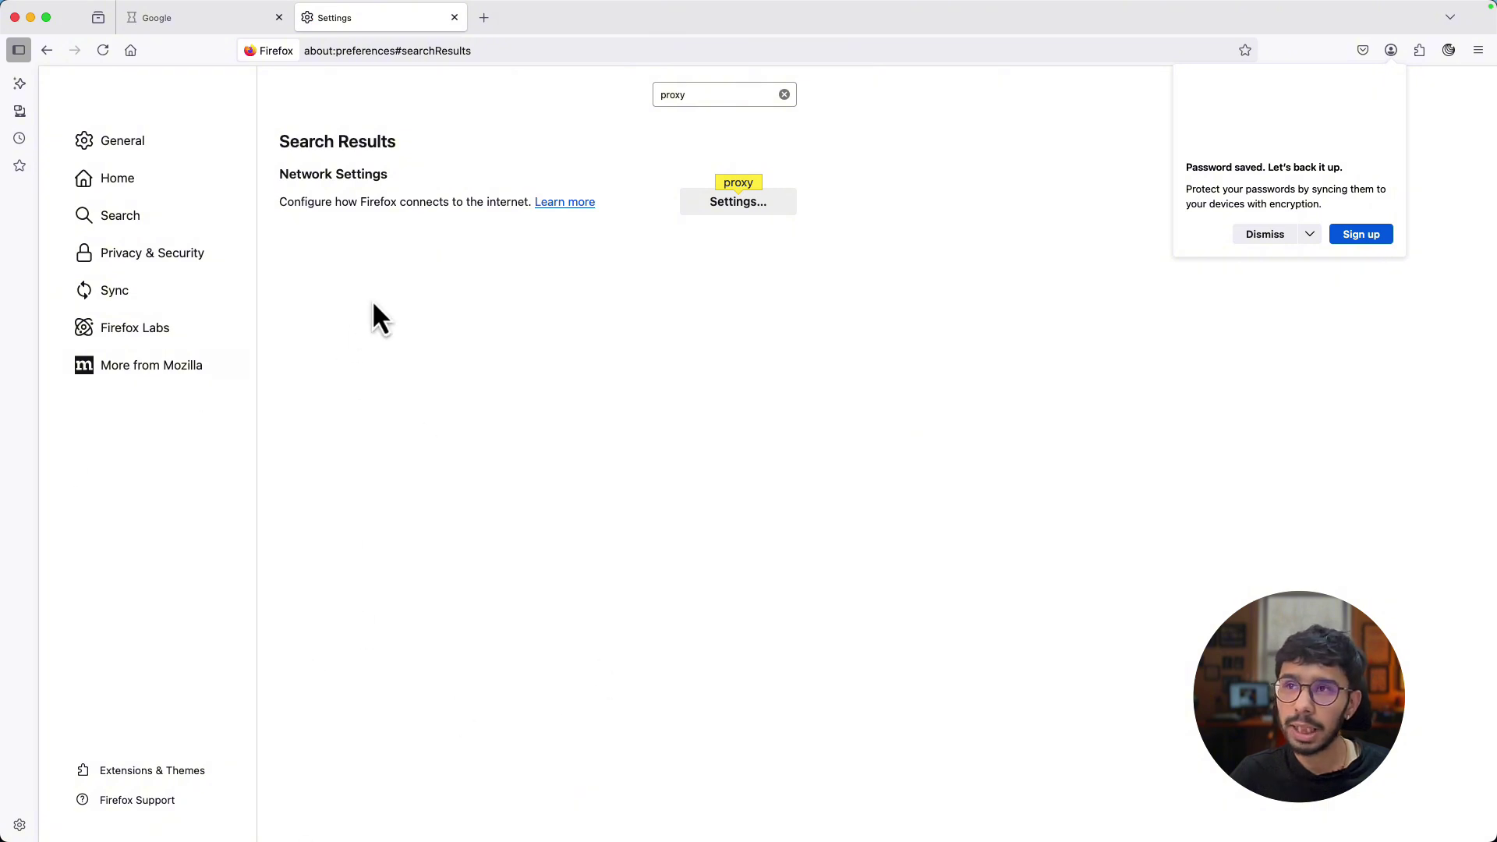
Step: Load ipinfo.io and open its My IP page to verify the Milan location
left_click(200, 20)
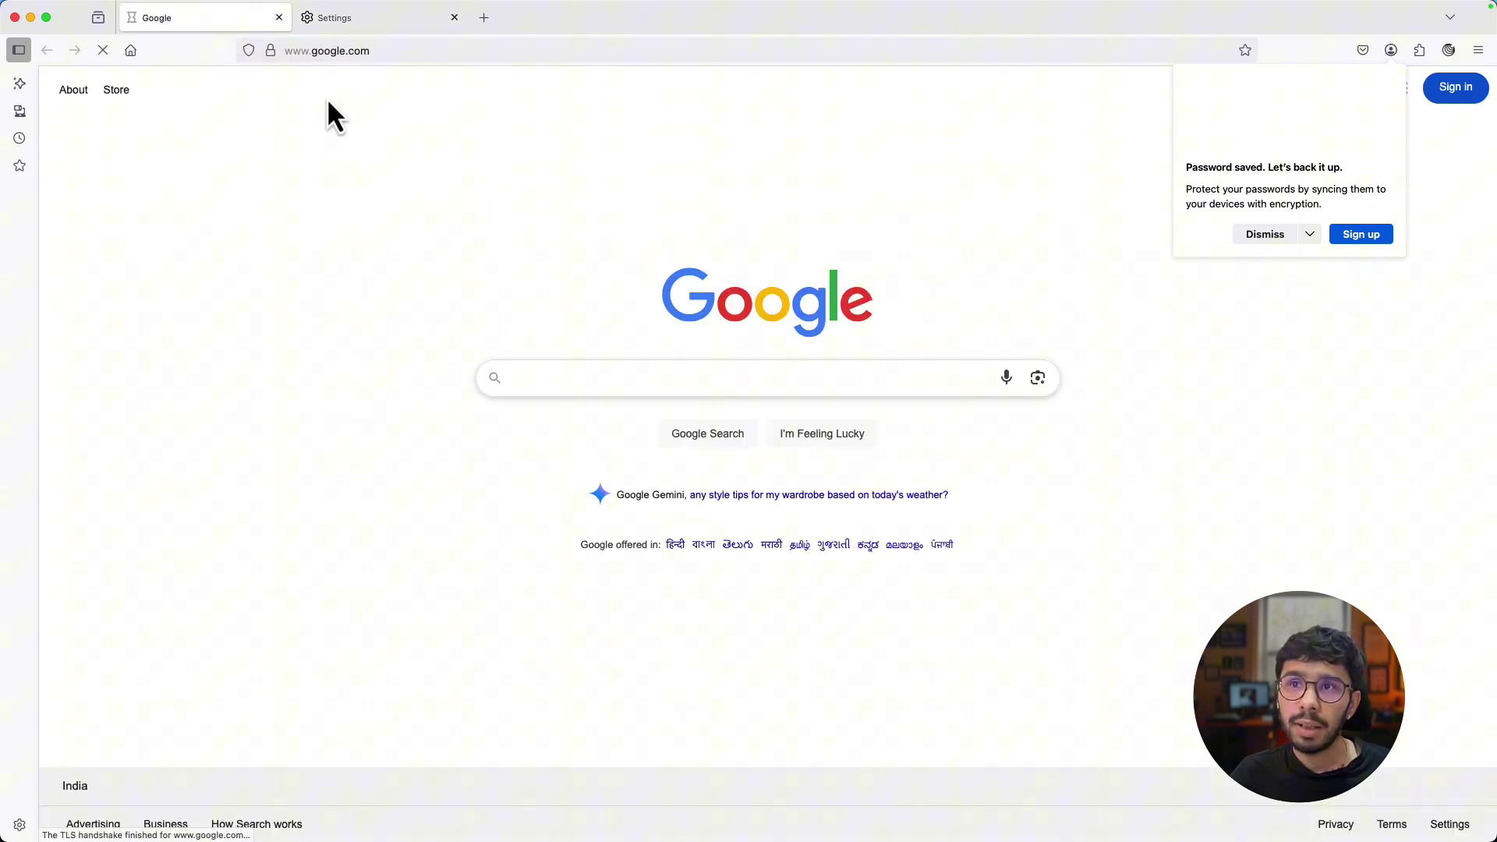
left_click(368, 51)
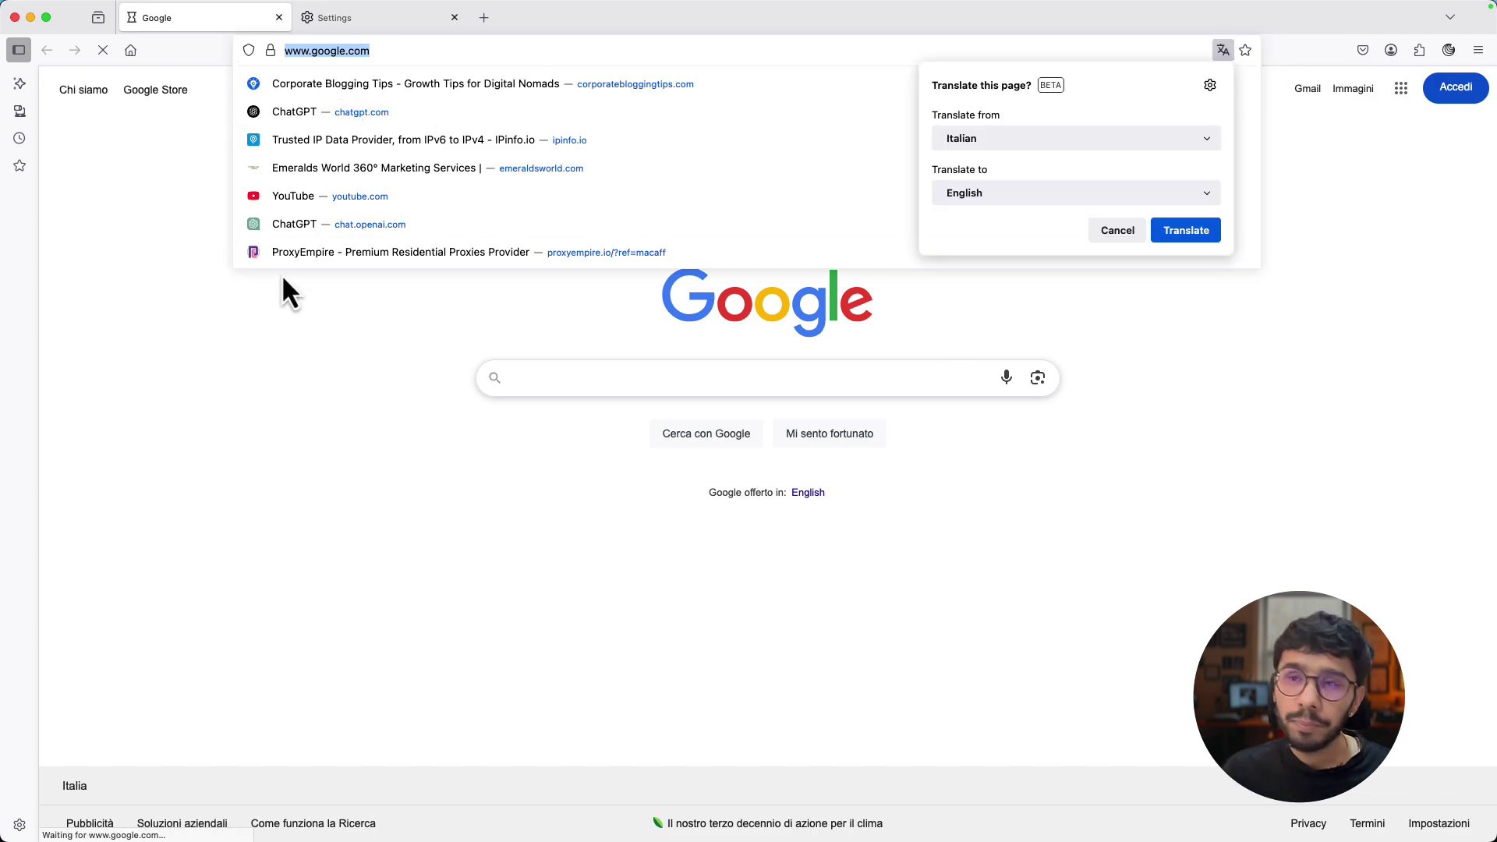
type("ipinfo.io")
key("Return")
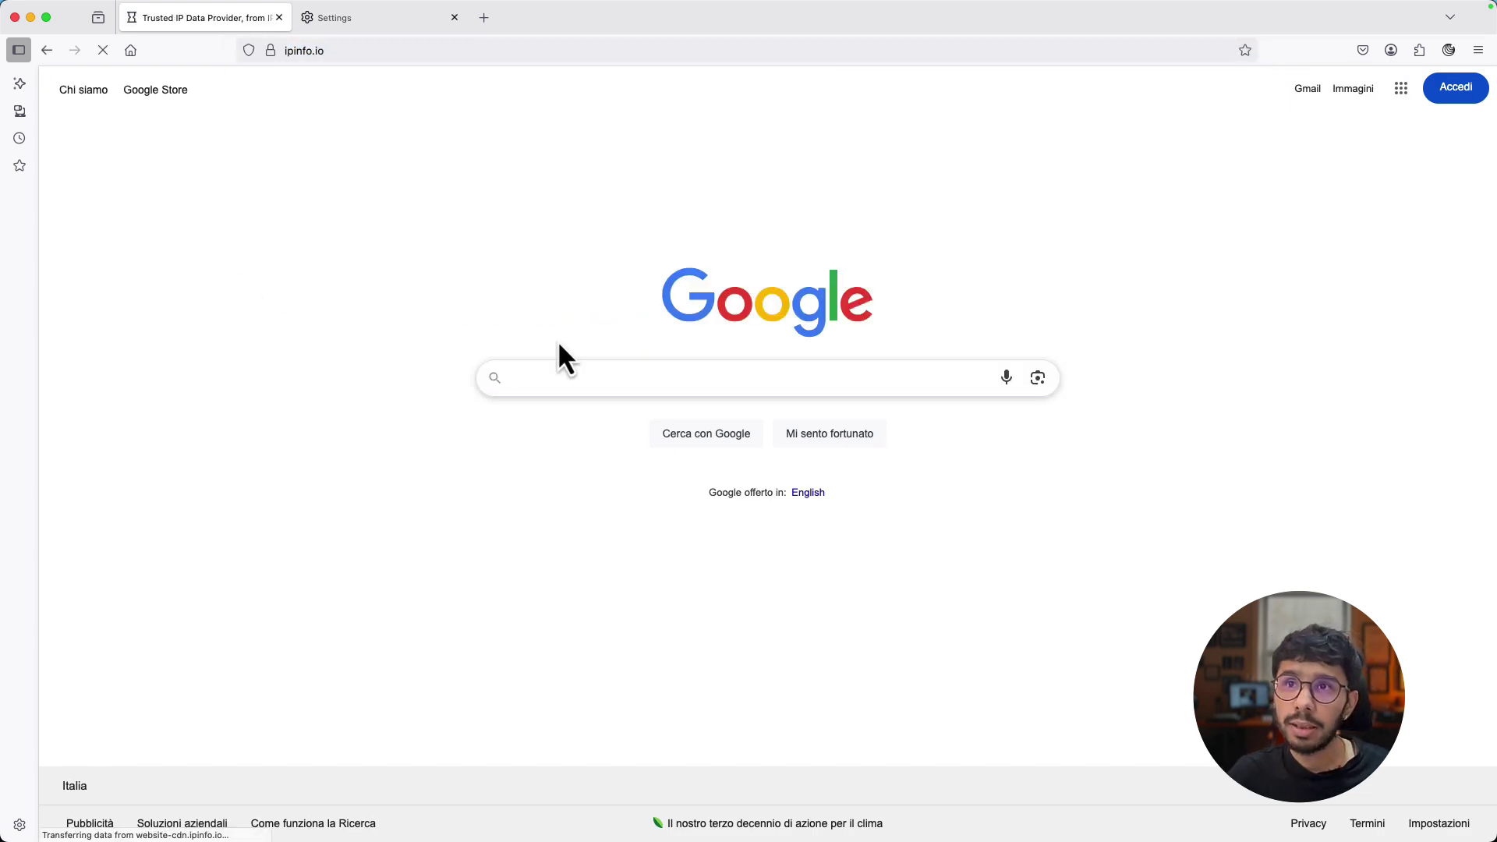
left_click(604, 159)
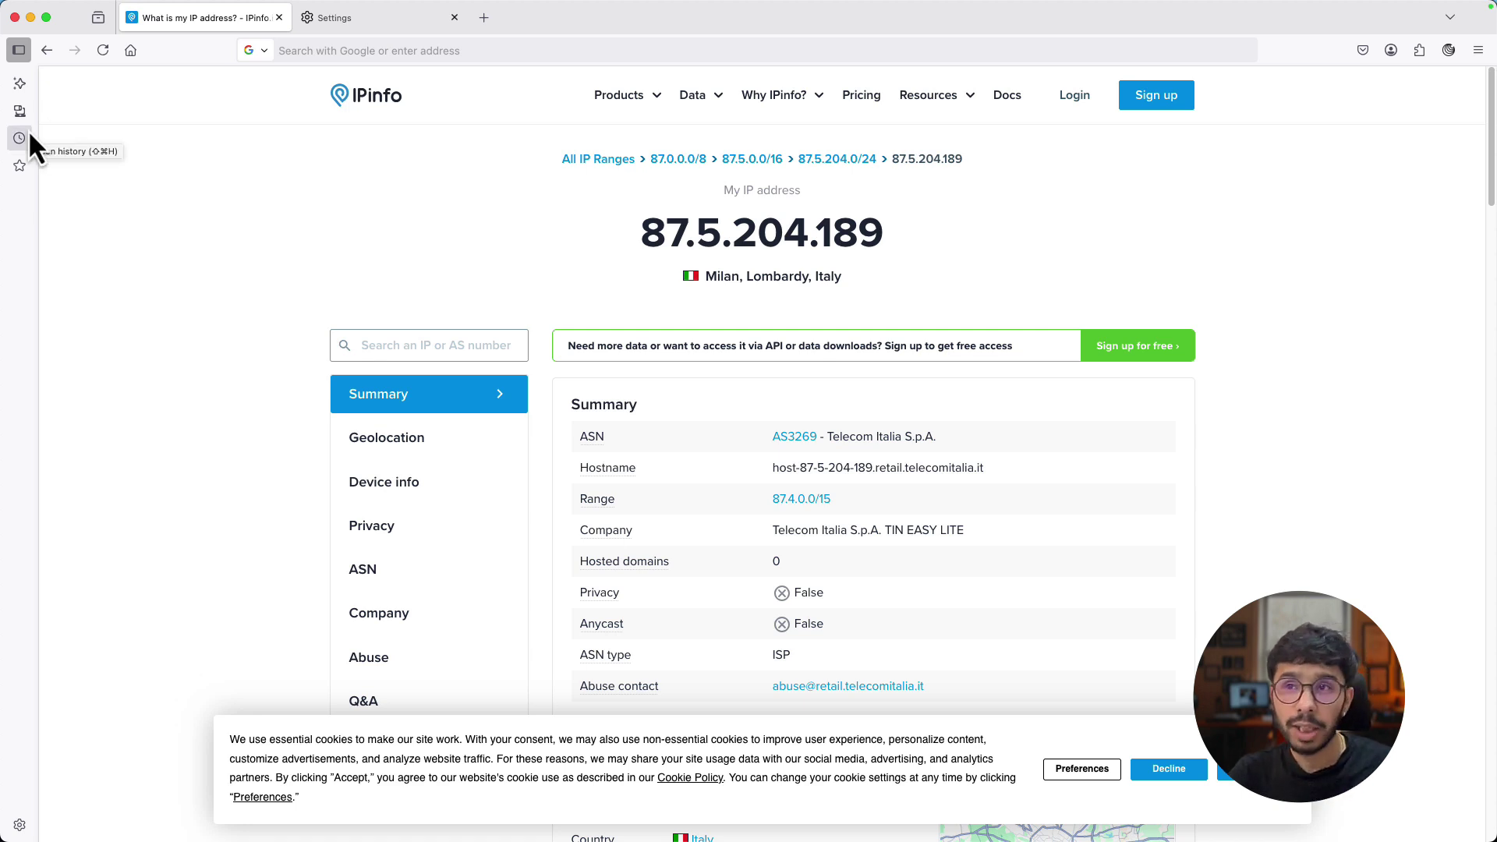
Step: Load pixelscan.net and start the browser fingerprint check
left_click(380, 35)
left_click(378, 50)
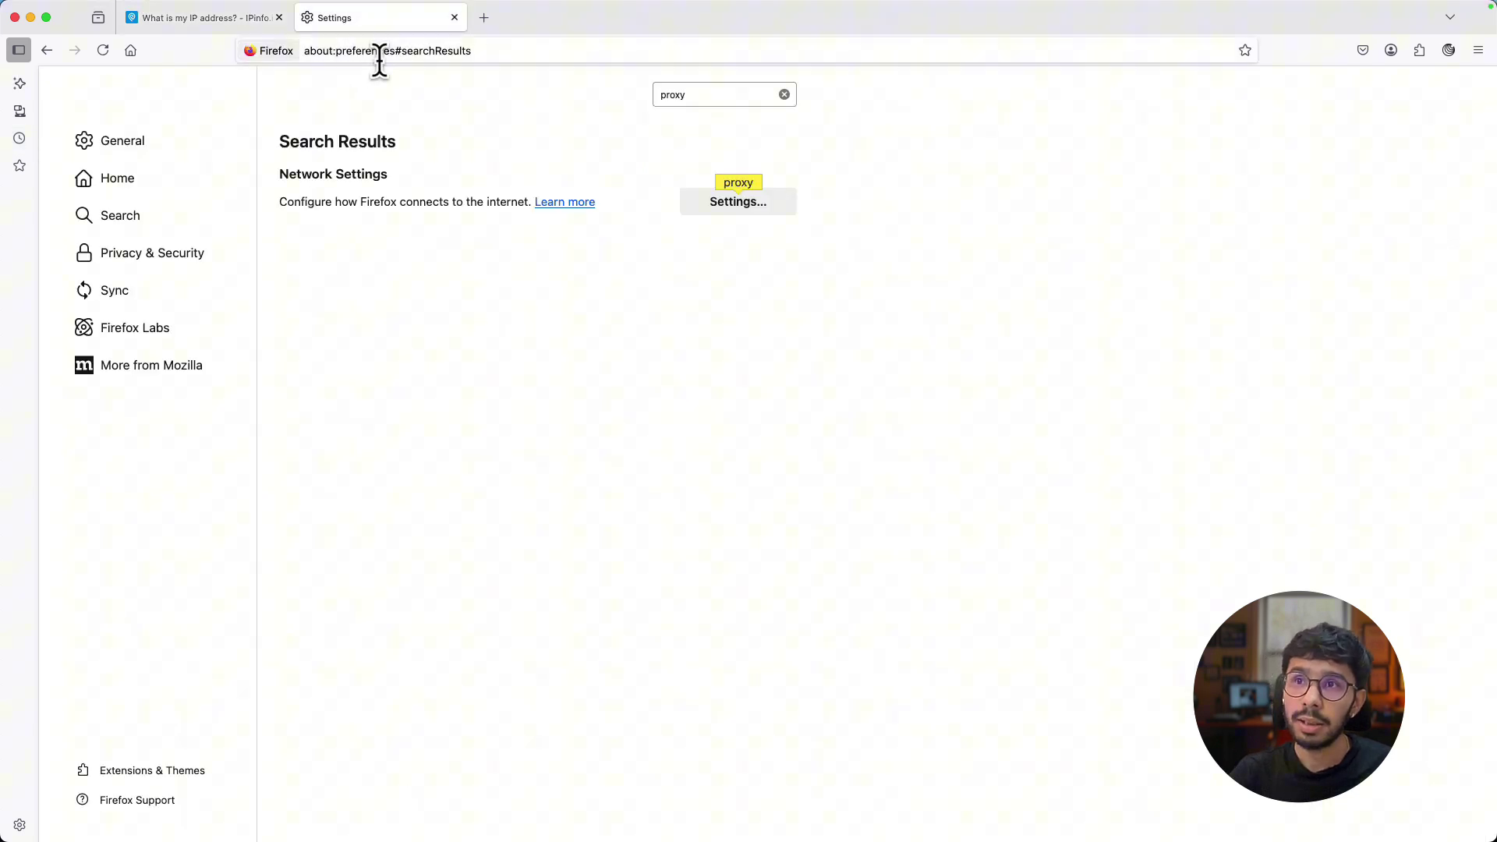
type("pixelscan.net/")
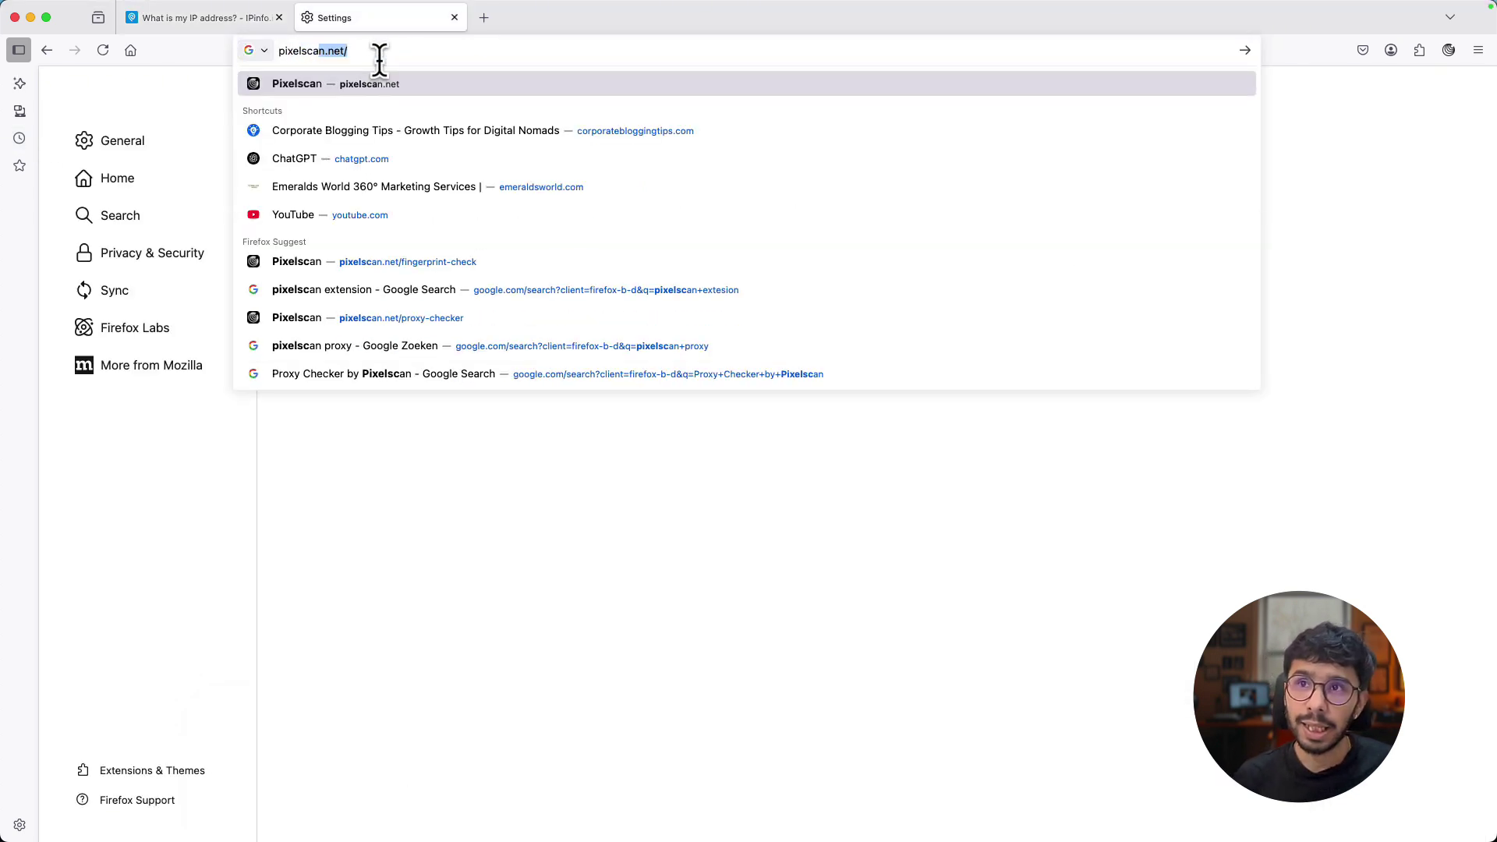
key("Return")
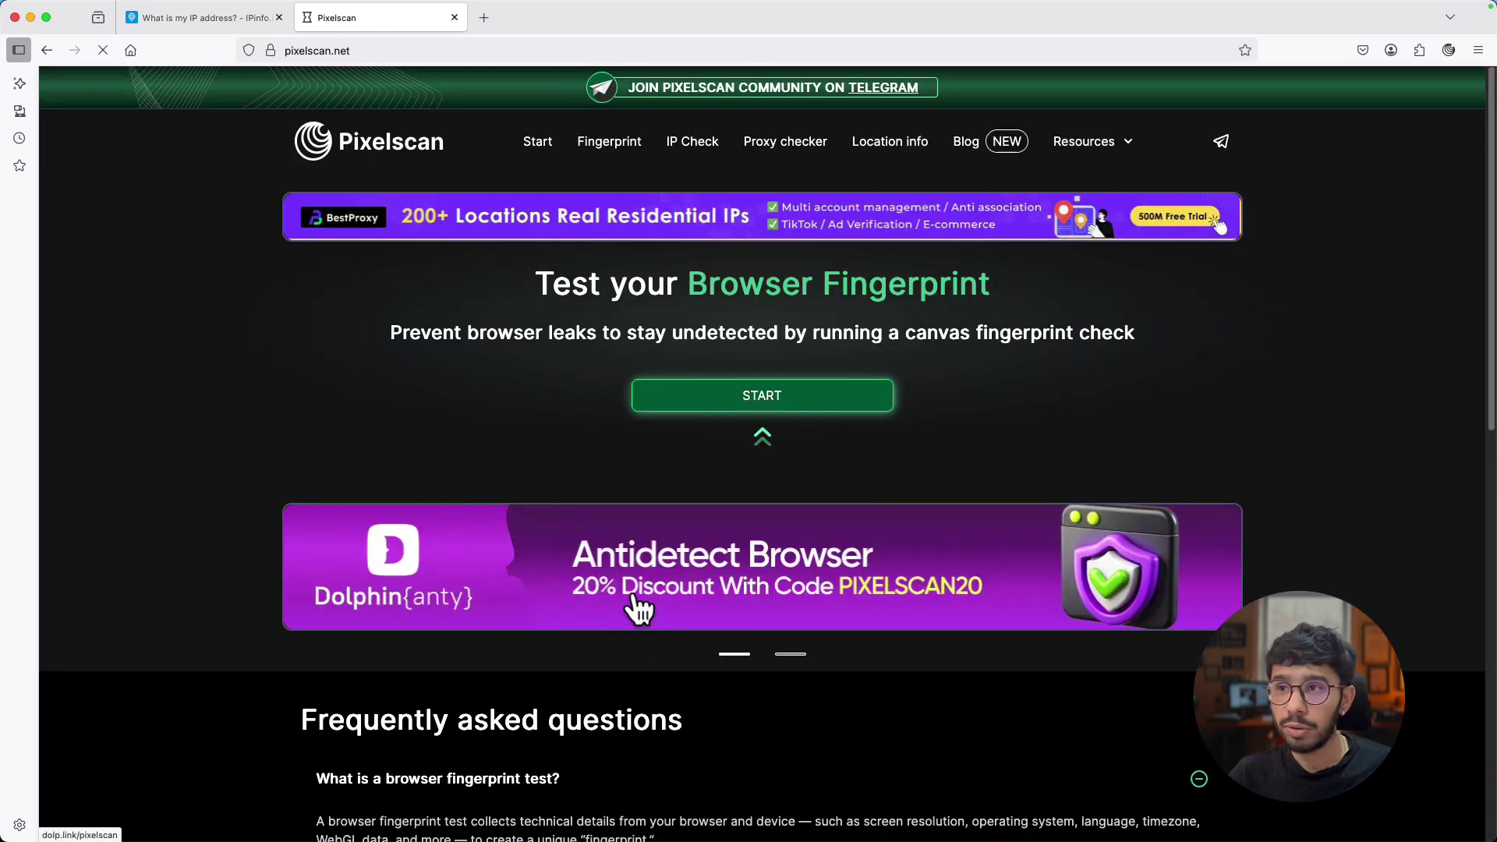
left_click(811, 402)
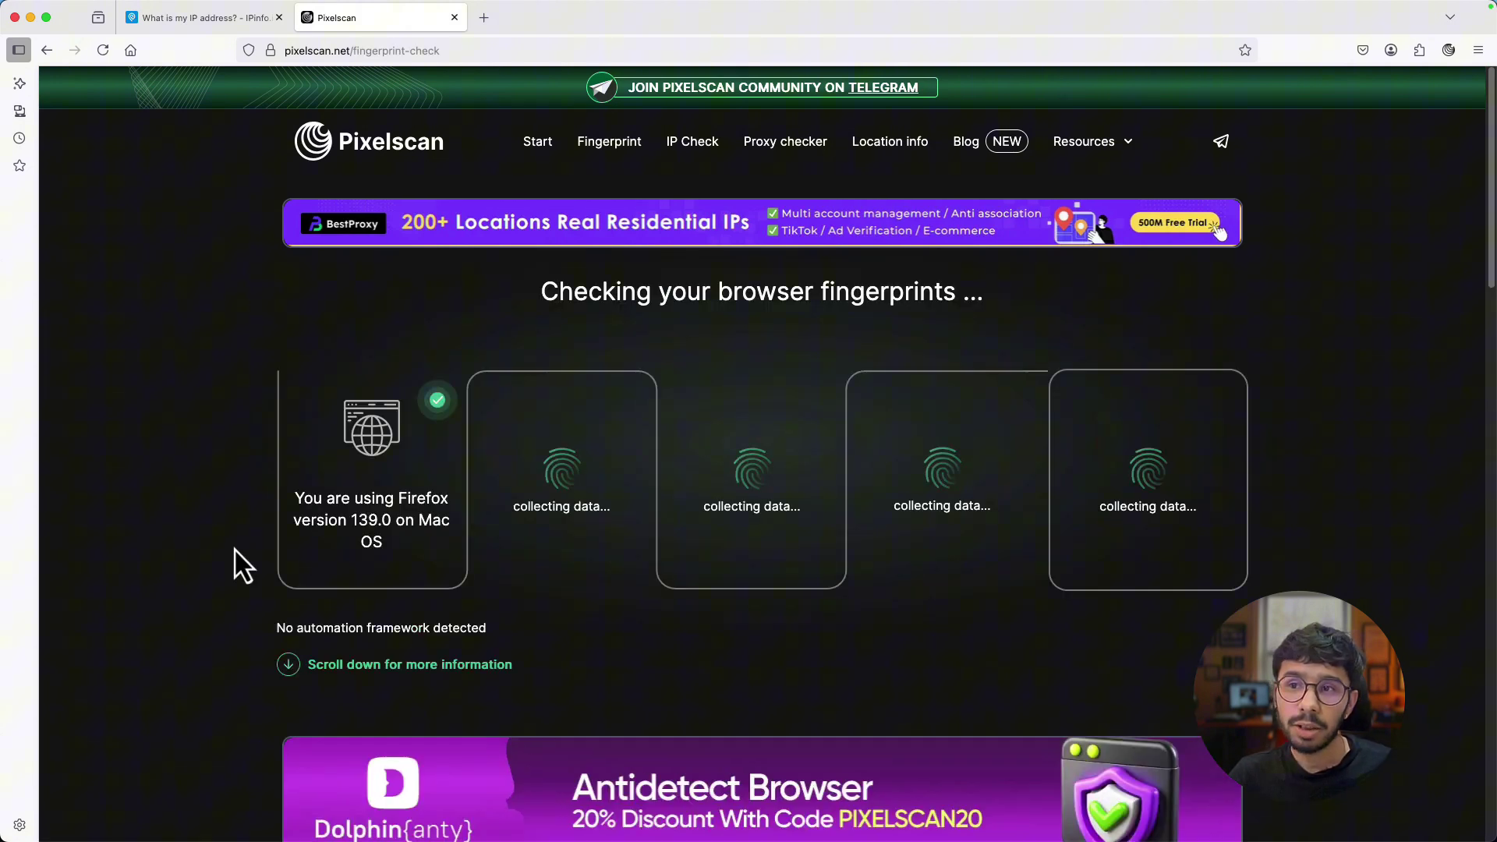
Step: Review the results: Firefox 139, spoofed Asia/Kolkata timezone, Inconsistent verdict, fingerprint masking
double_click(366, 515)
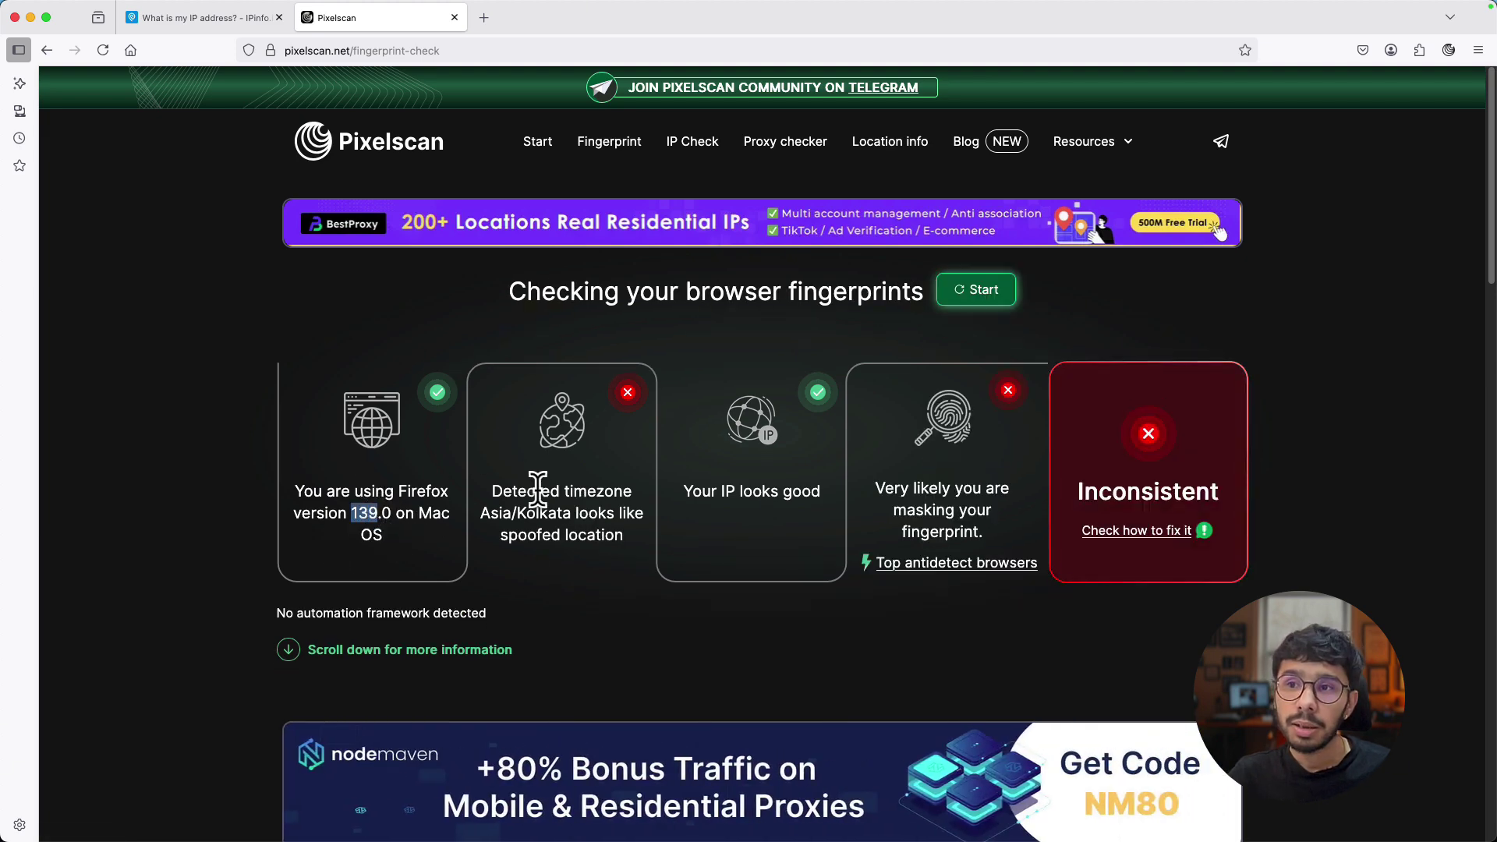
left_click_drag(493, 491, 575, 530)
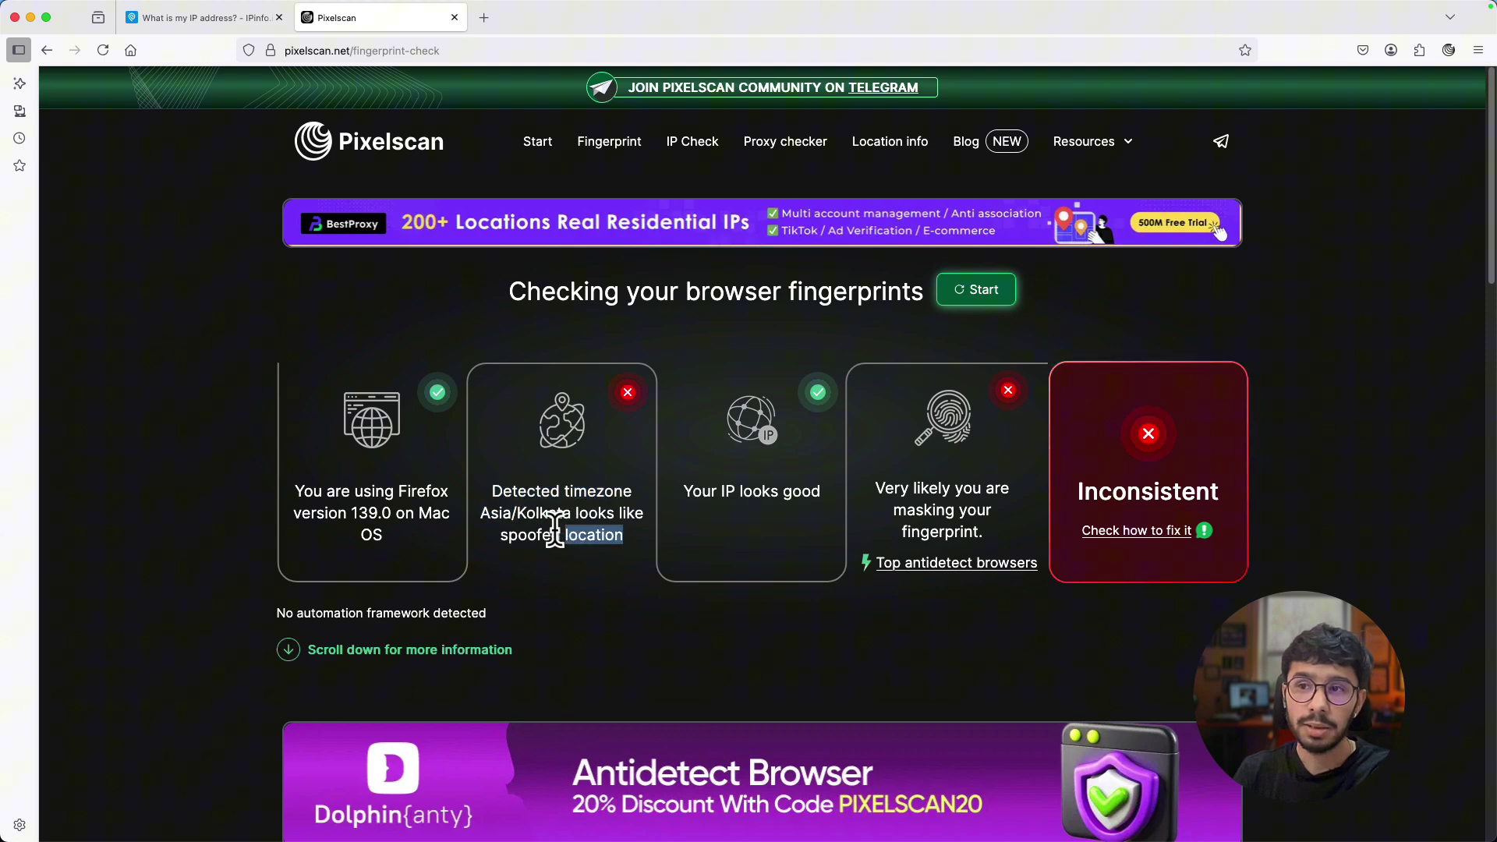
triple_click(547, 528)
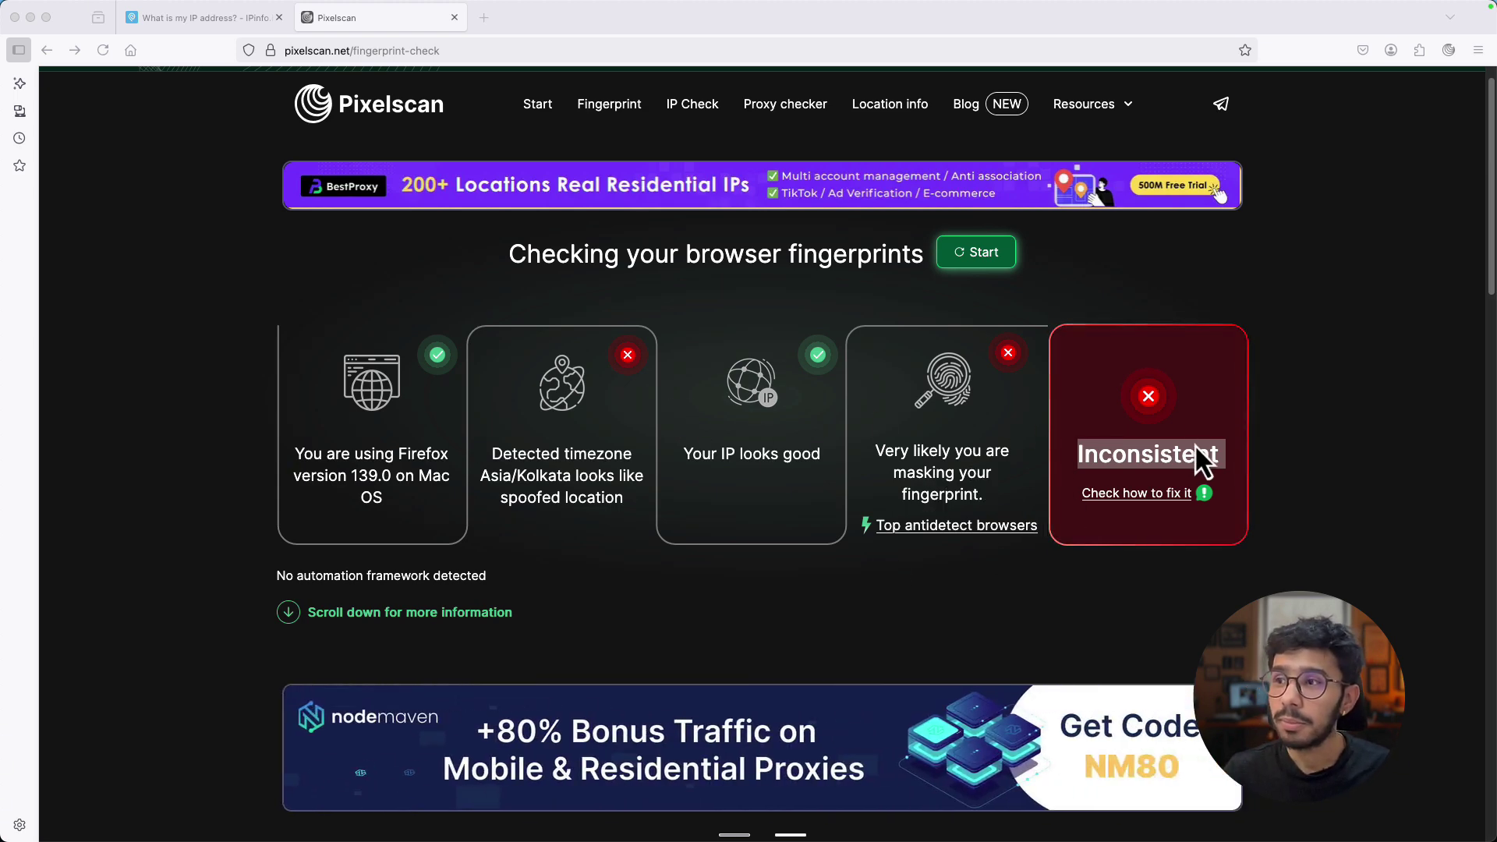
left_click(1178, 454)
left_click(1005, 455)
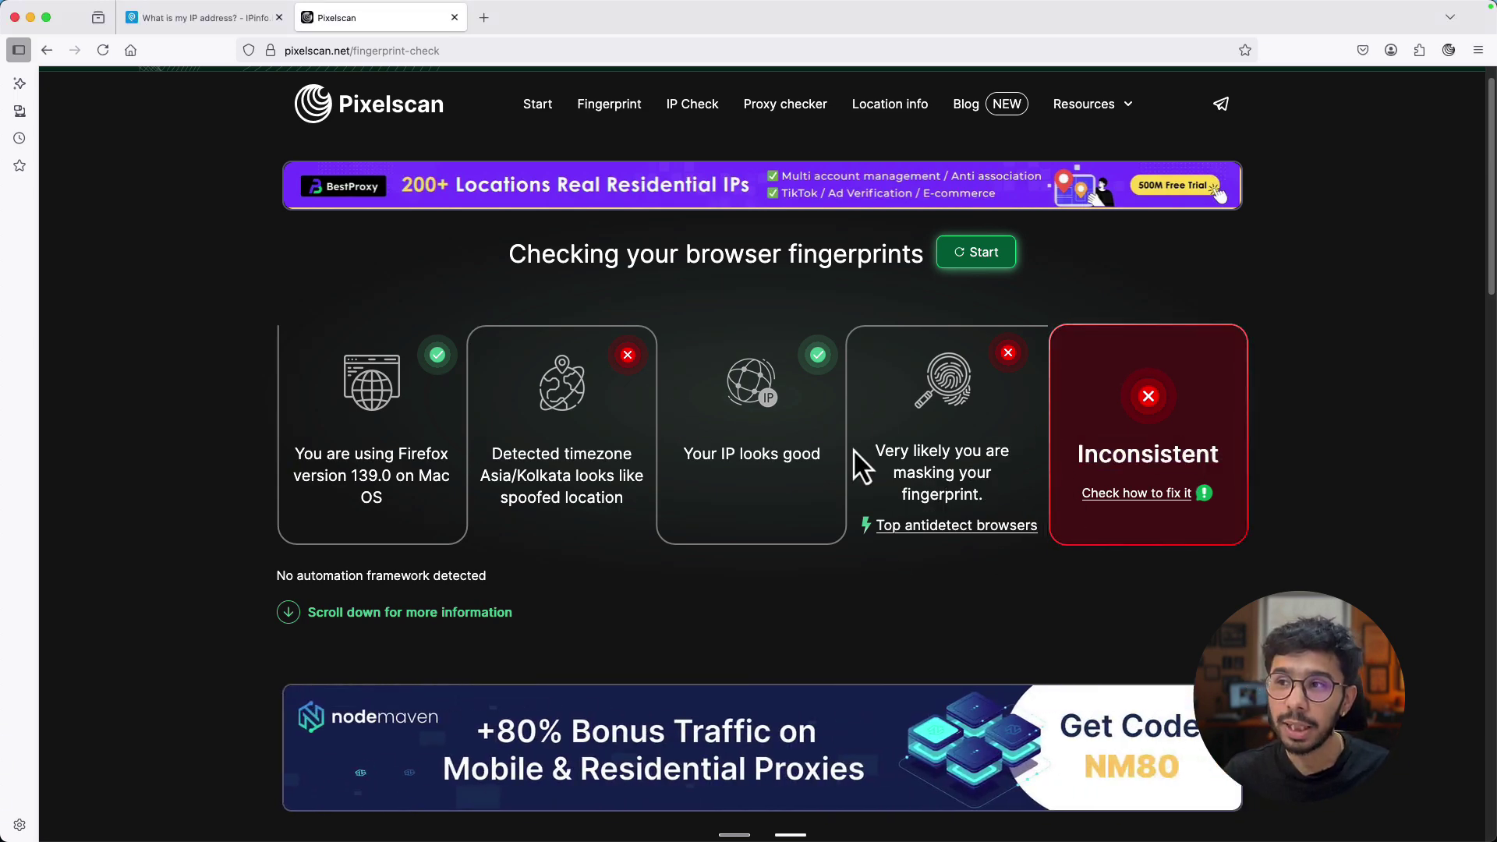
double_click(929, 494)
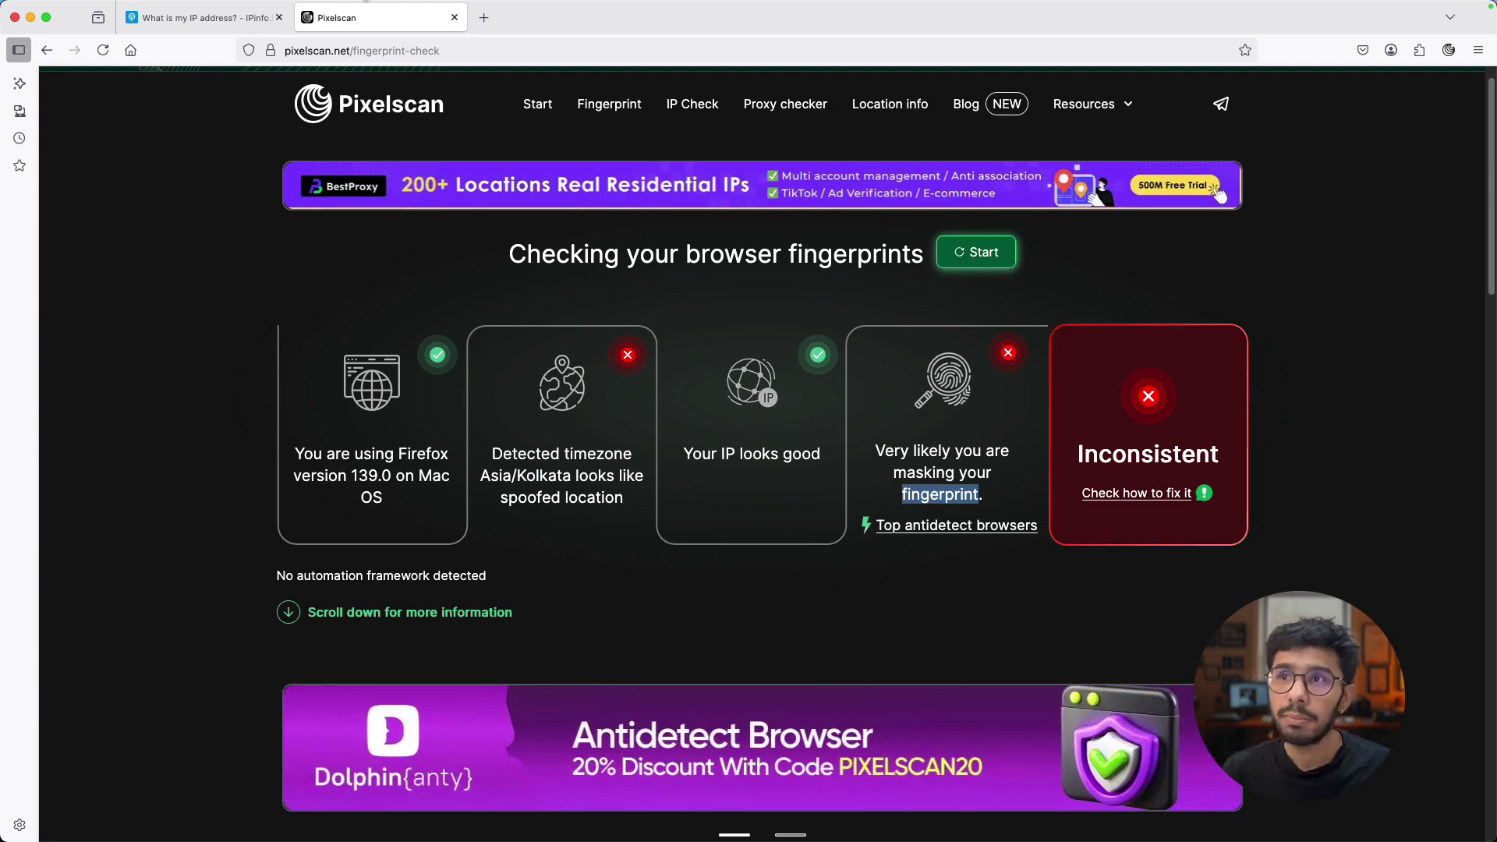
Step: Open gologin.com in a new tab and browse its Pricing plans
left_click(483, 17)
type("gologin.com")
key("Return")
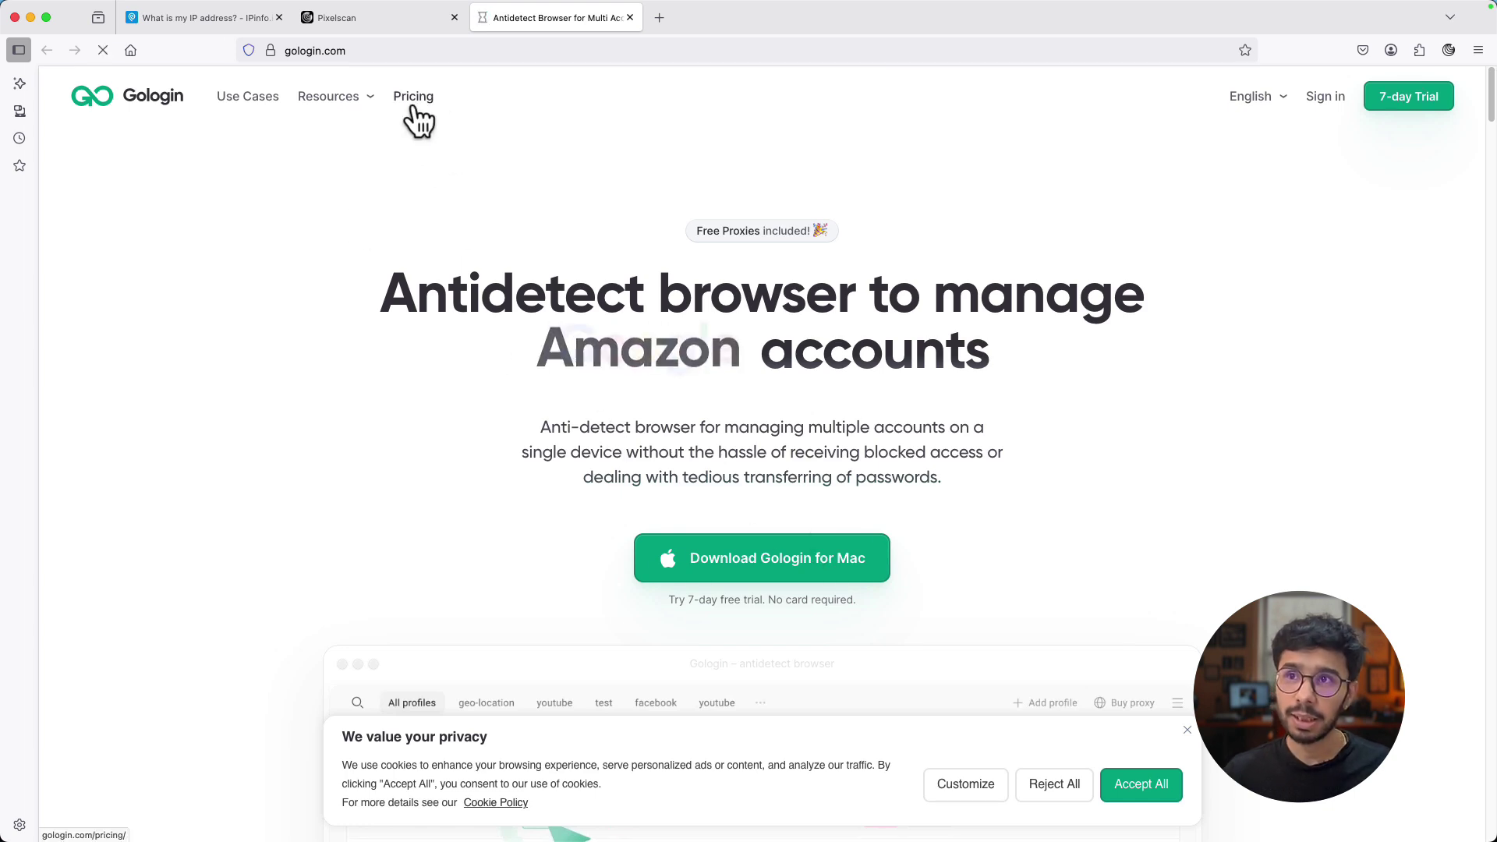
left_click(411, 100)
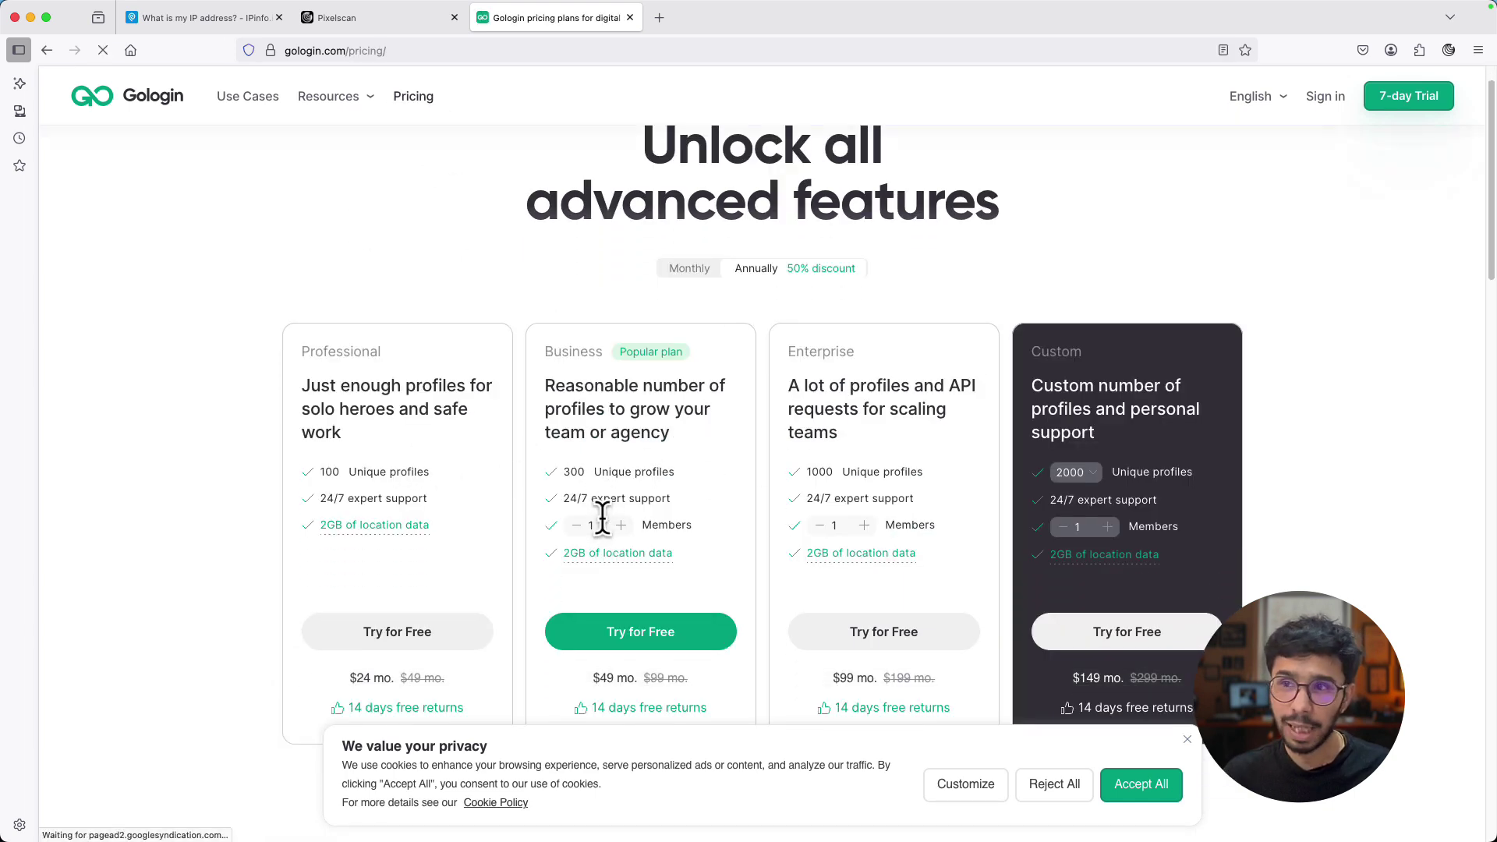
mouse_move(622, 591)
scroll(627, 577, "down", 1)
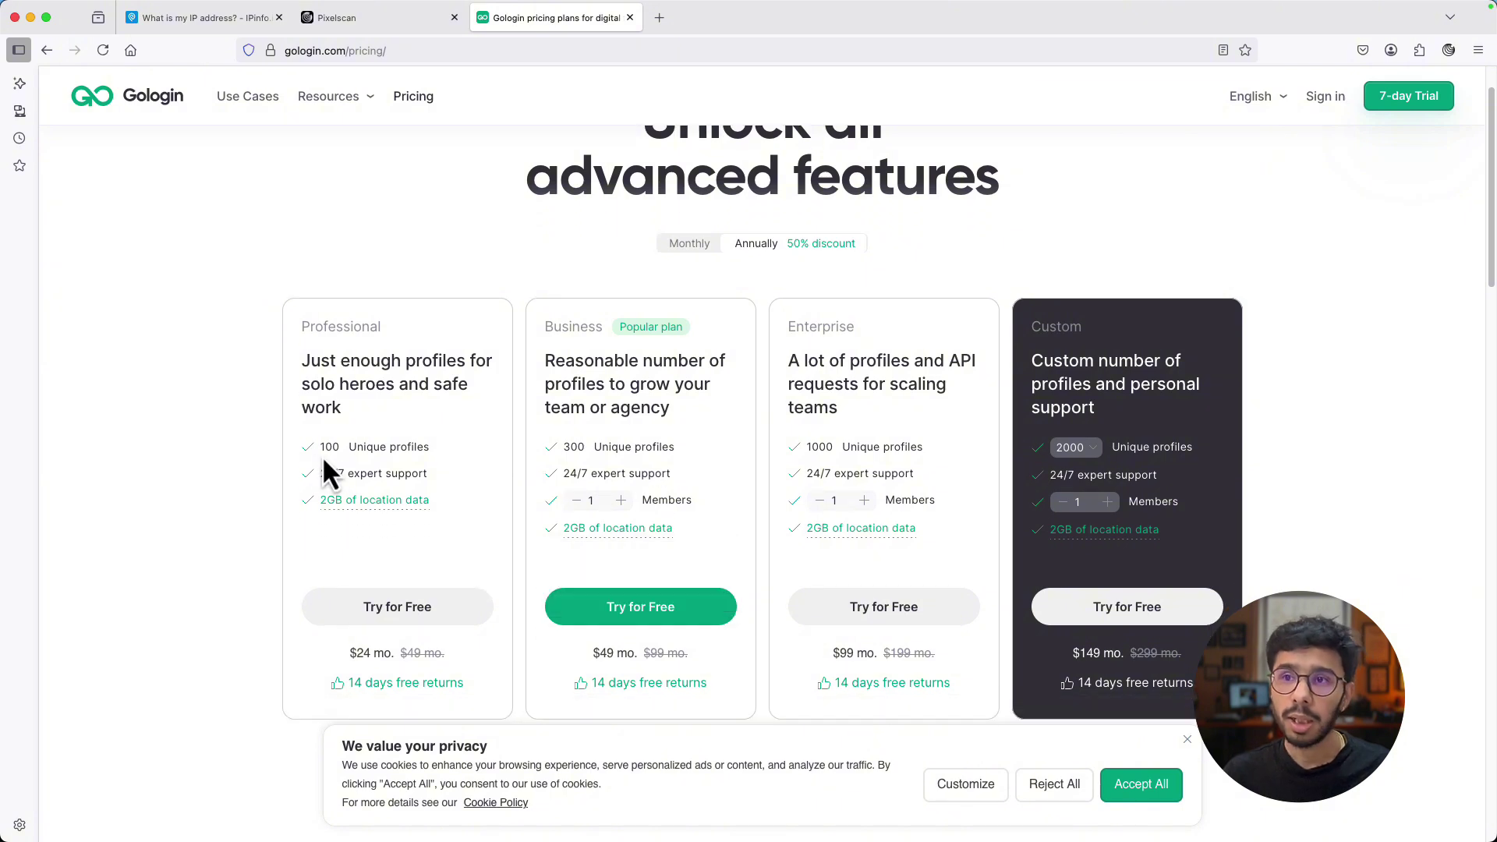
scroll(459, 424, "up", 1)
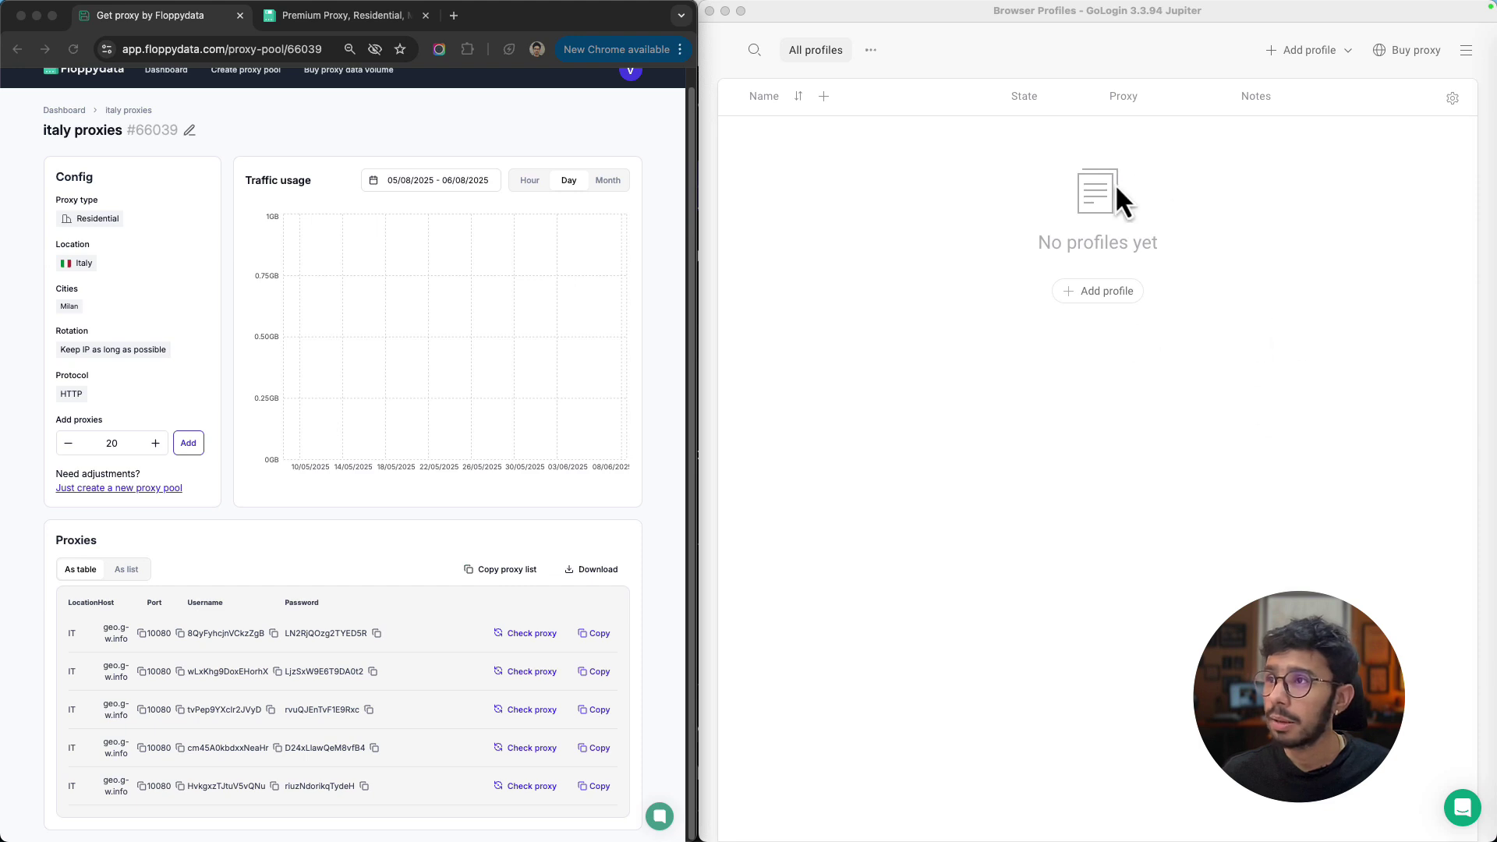
Step: Start a new GoLogin browser profile and name it 'google ads'
left_click(1117, 187)
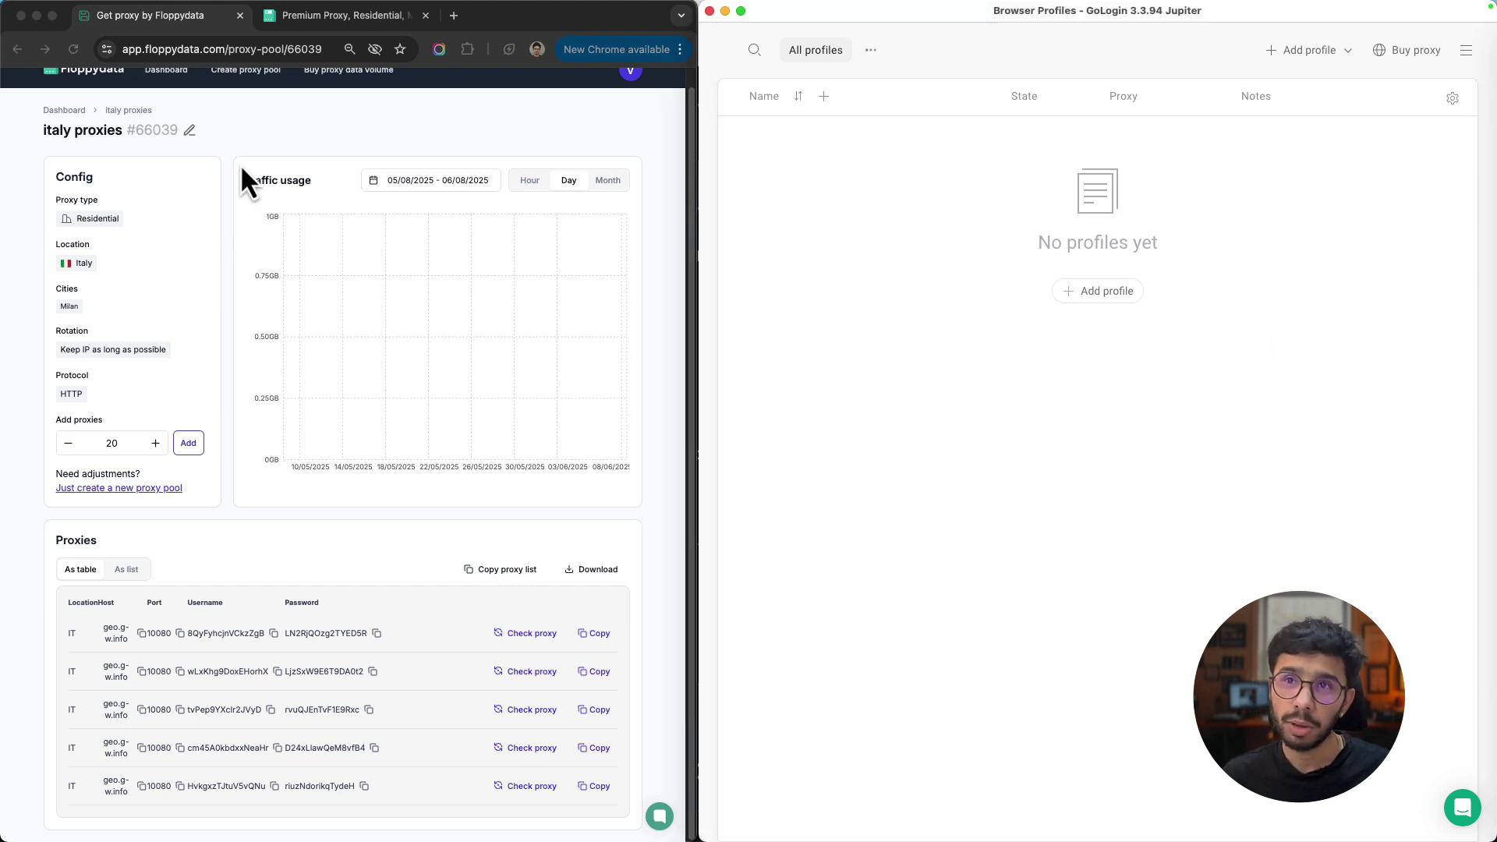
left_click(164, 95)
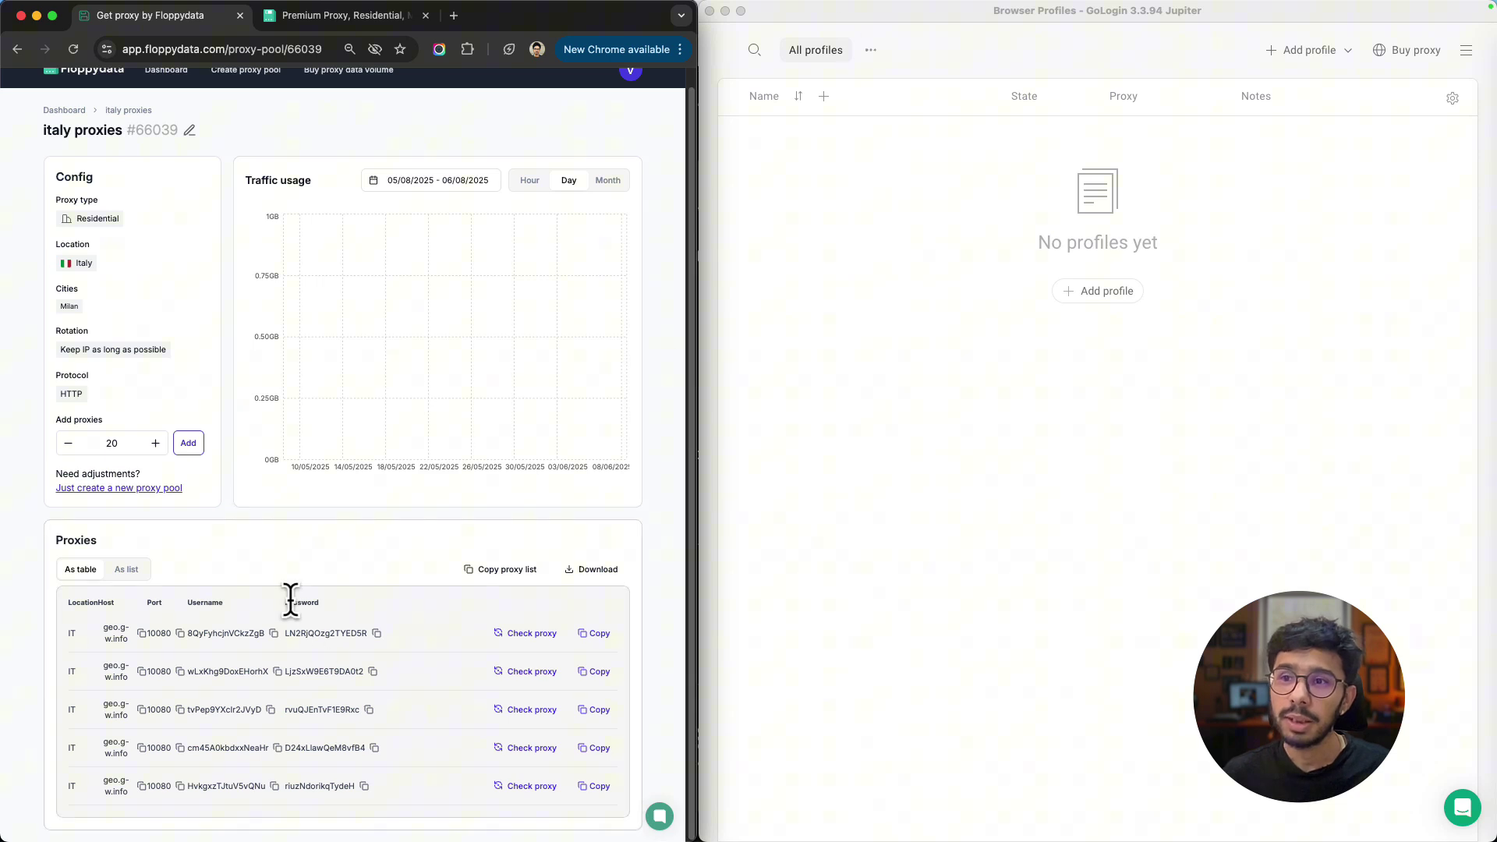
mouse_move(492, 383)
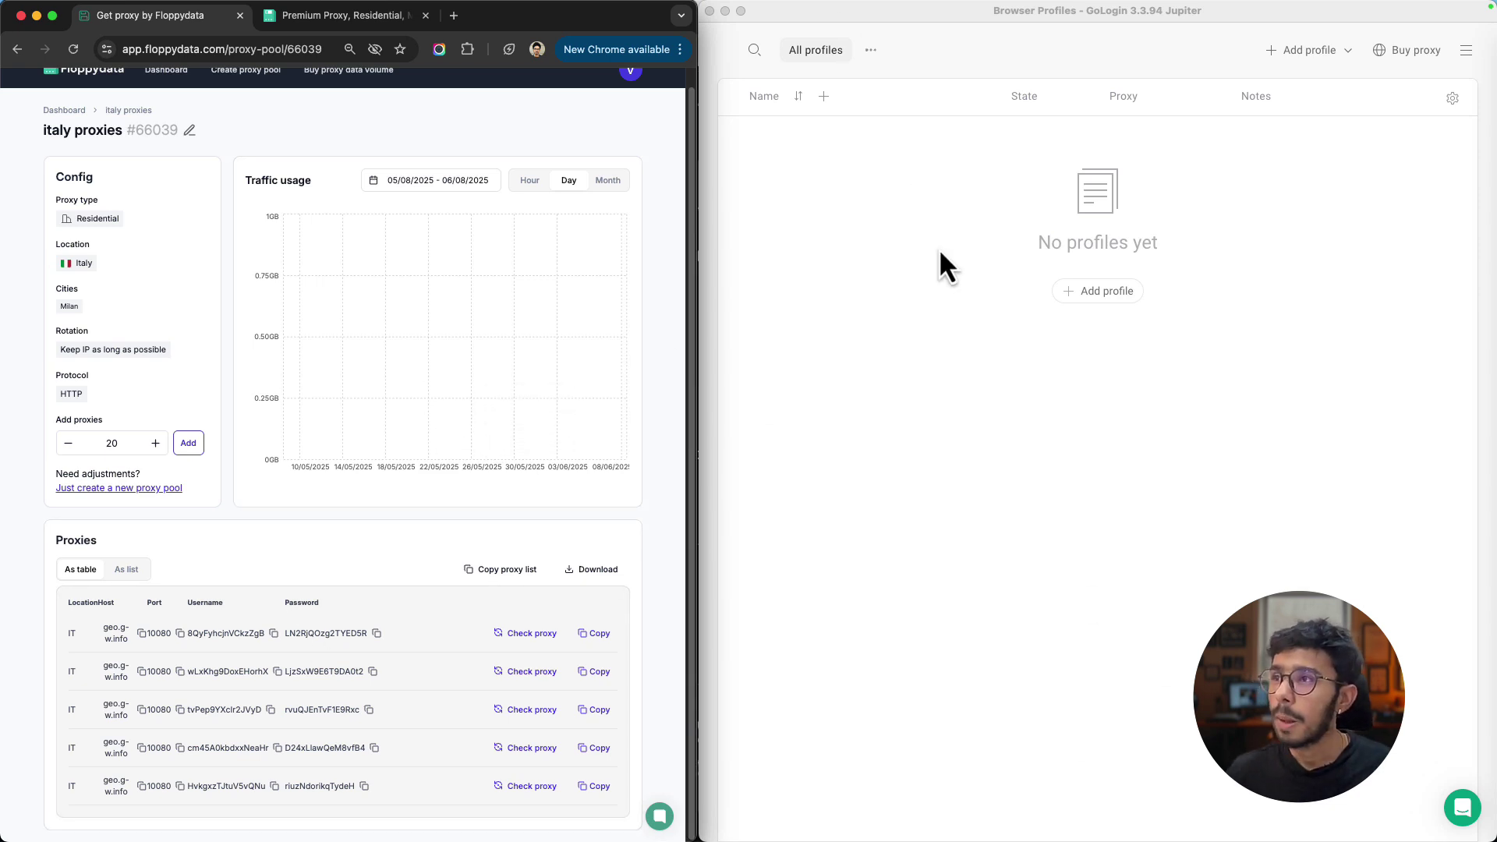
left_click(1297, 52)
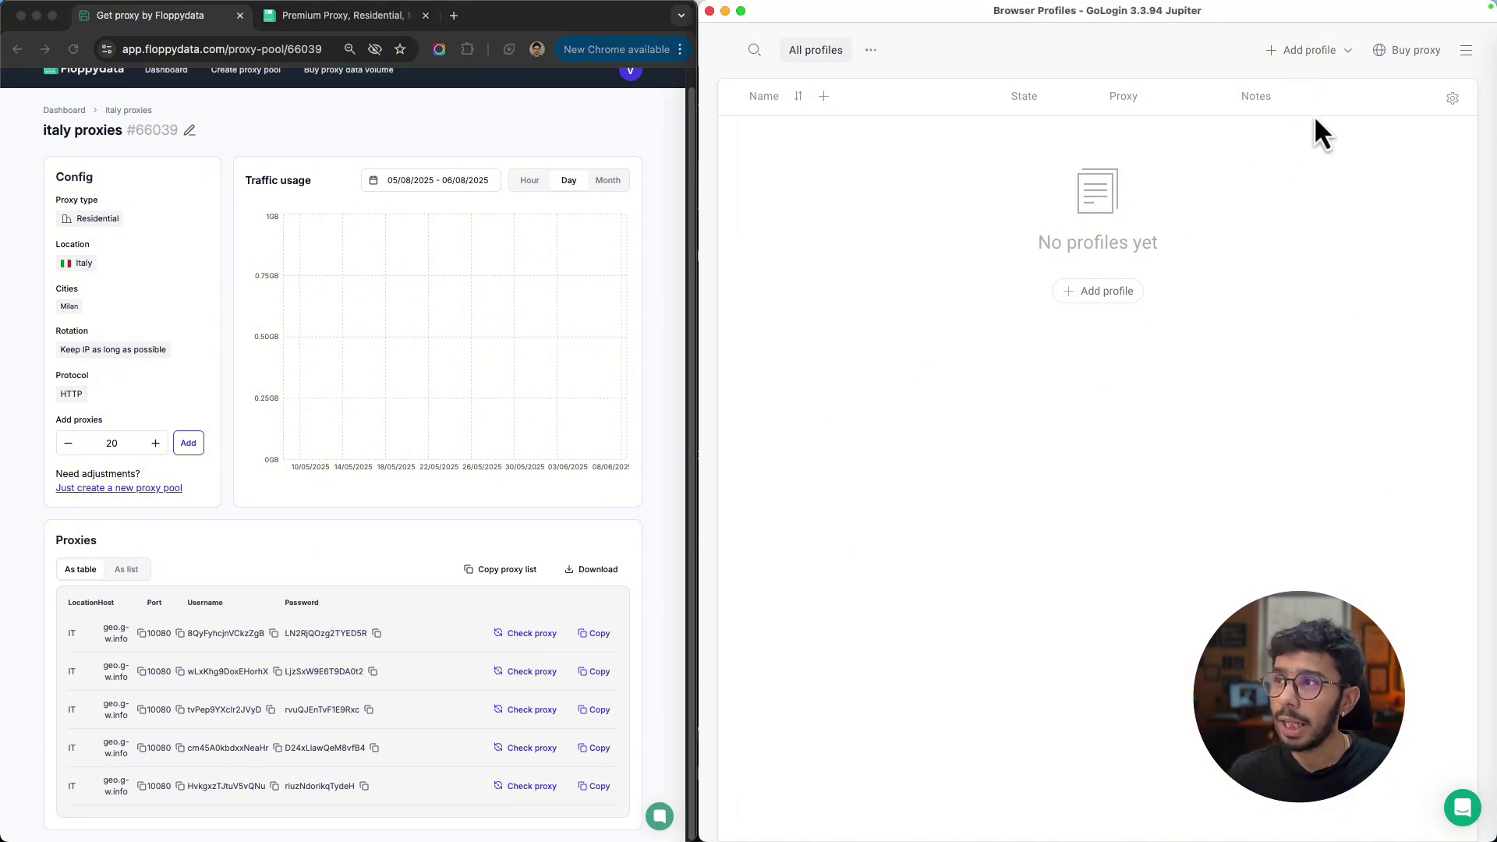
left_click(1291, 53)
left_click(889, 161)
key("super+a")
type("google ads")
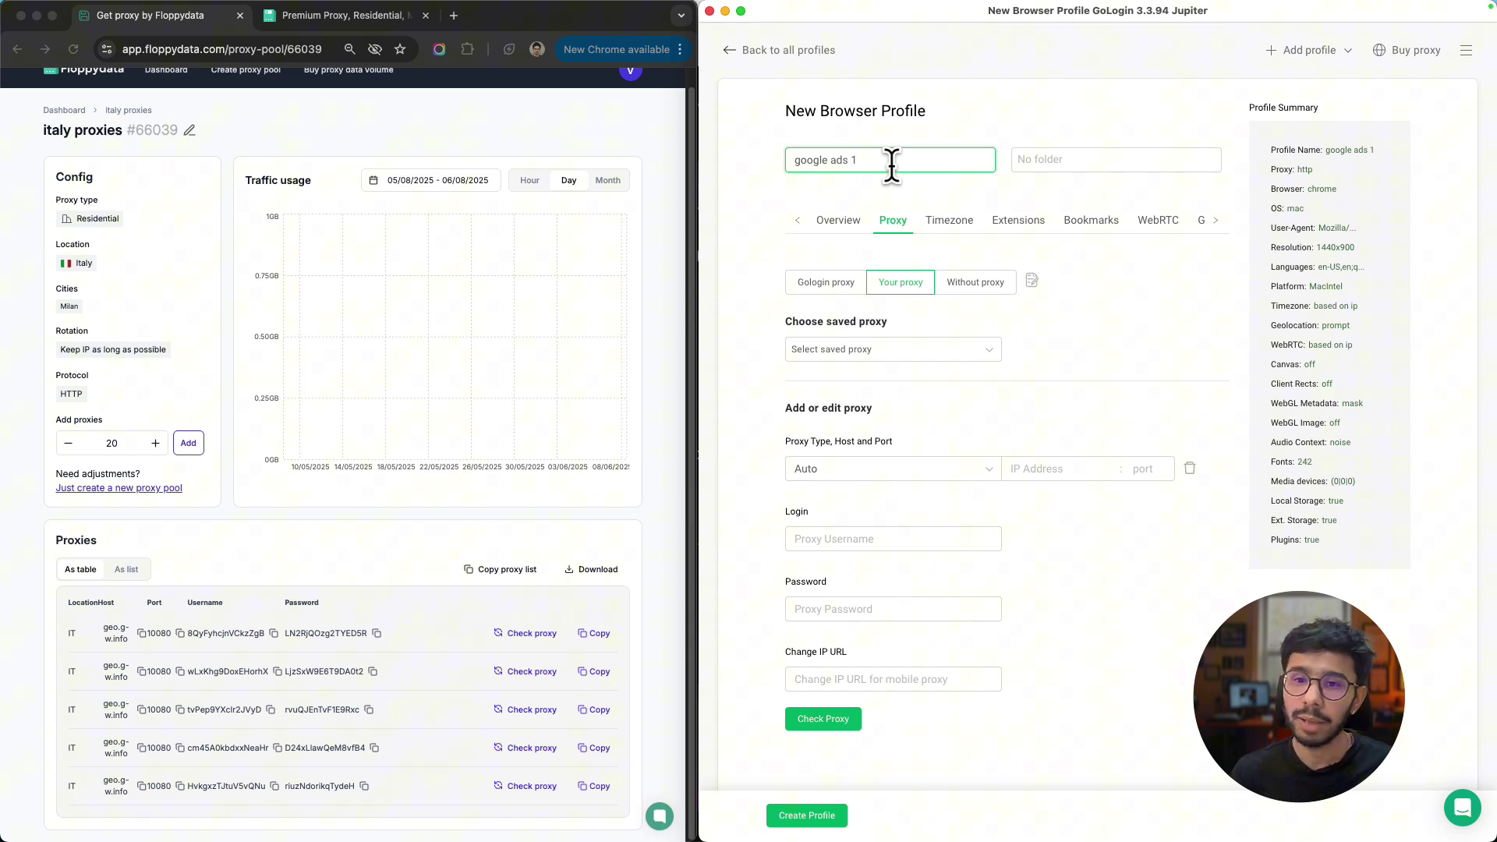
left_click(1069, 159)
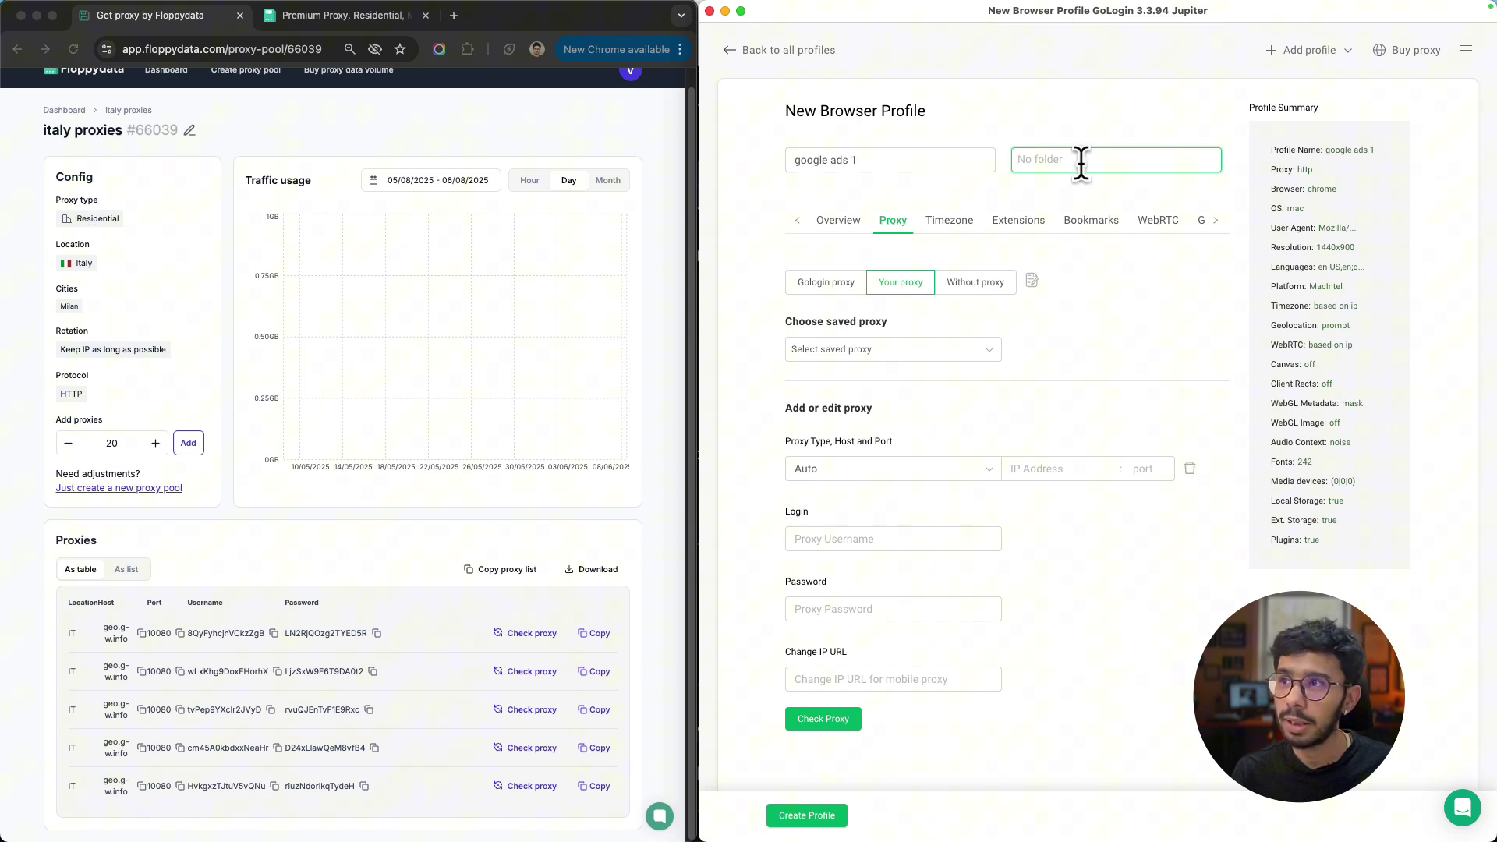
left_click(1099, 292)
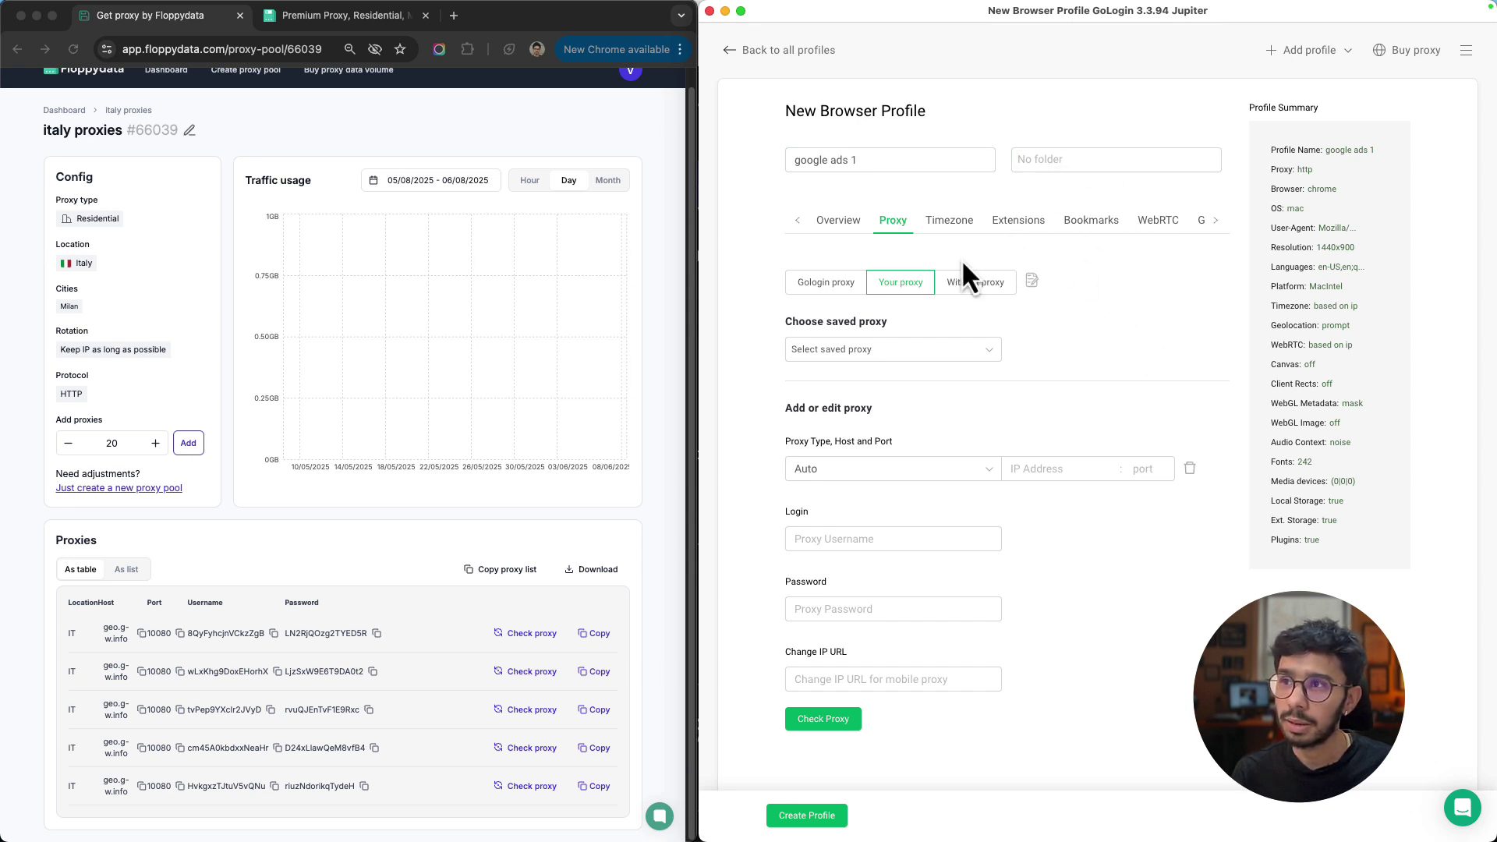
Step: On Overview keep Mac ARM, choose M2 processor, regenerate the fingerprint, and open Proxy
left_click(838, 222)
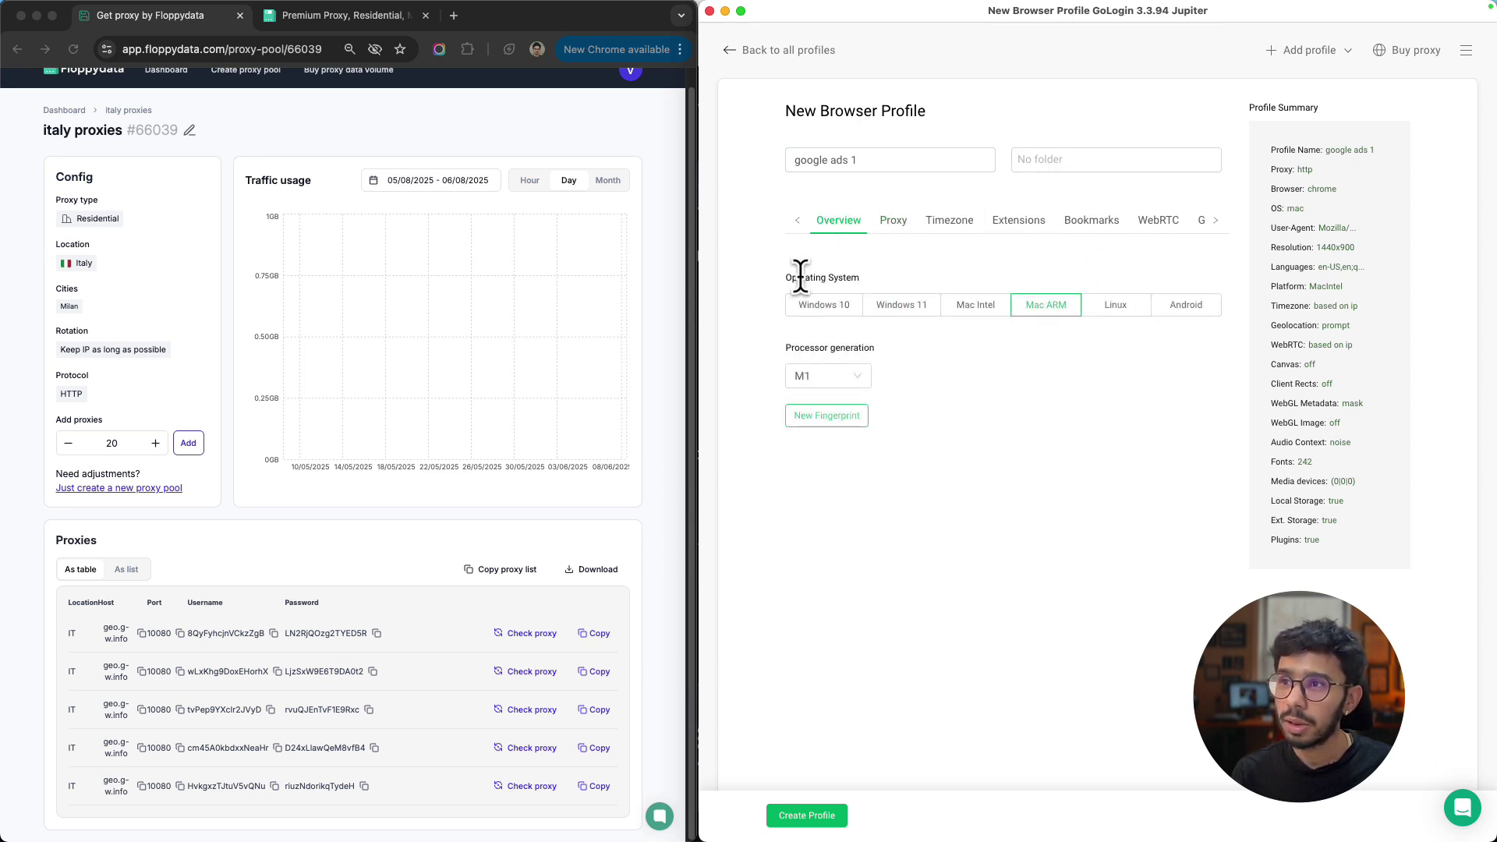
left_click_drag(797, 278, 861, 279)
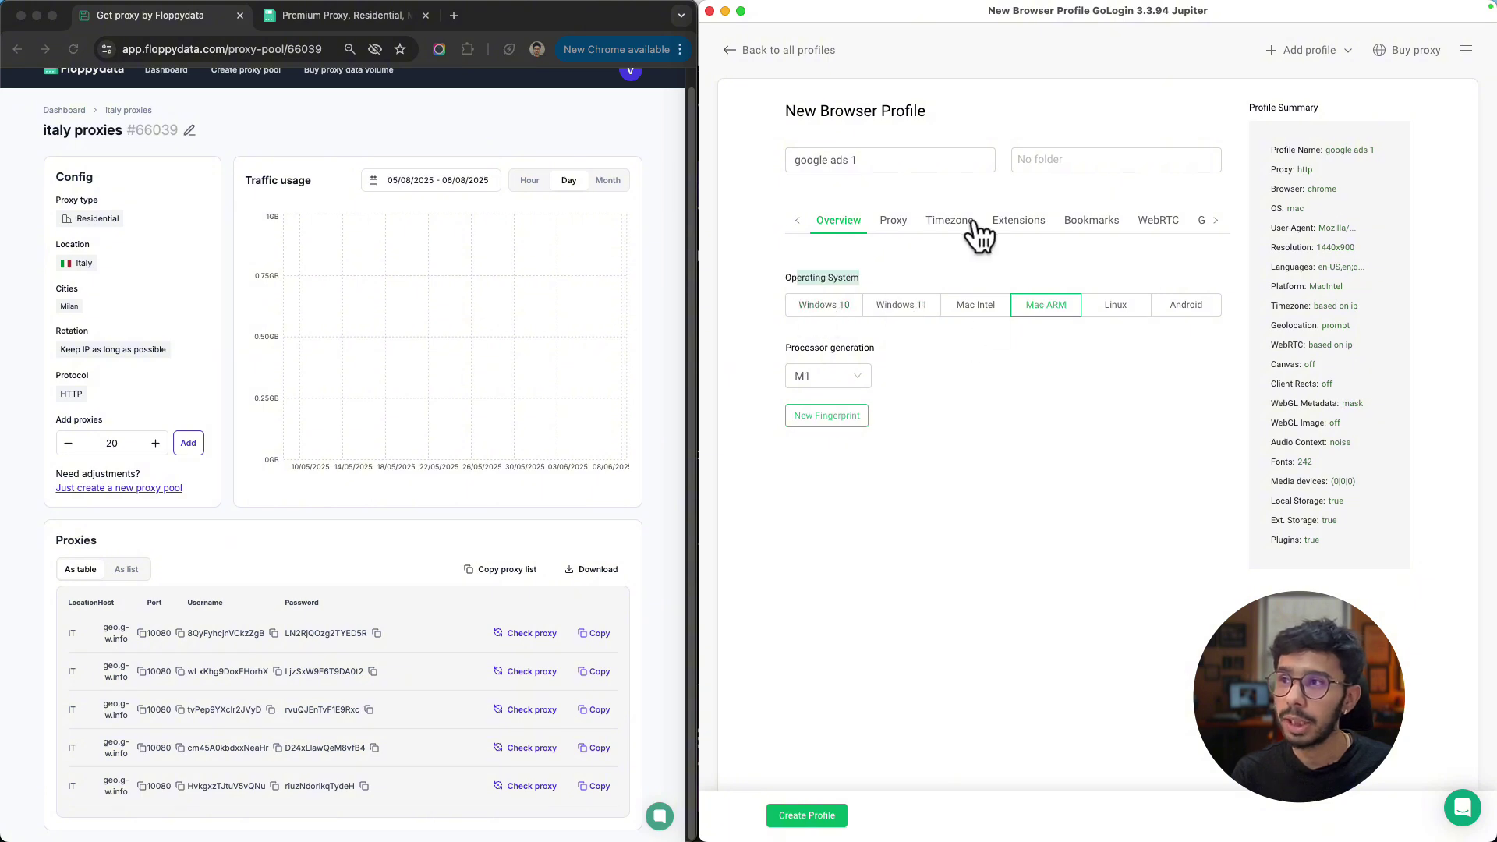
left_click(982, 320)
left_click(1052, 315)
left_click(820, 380)
left_click(830, 431)
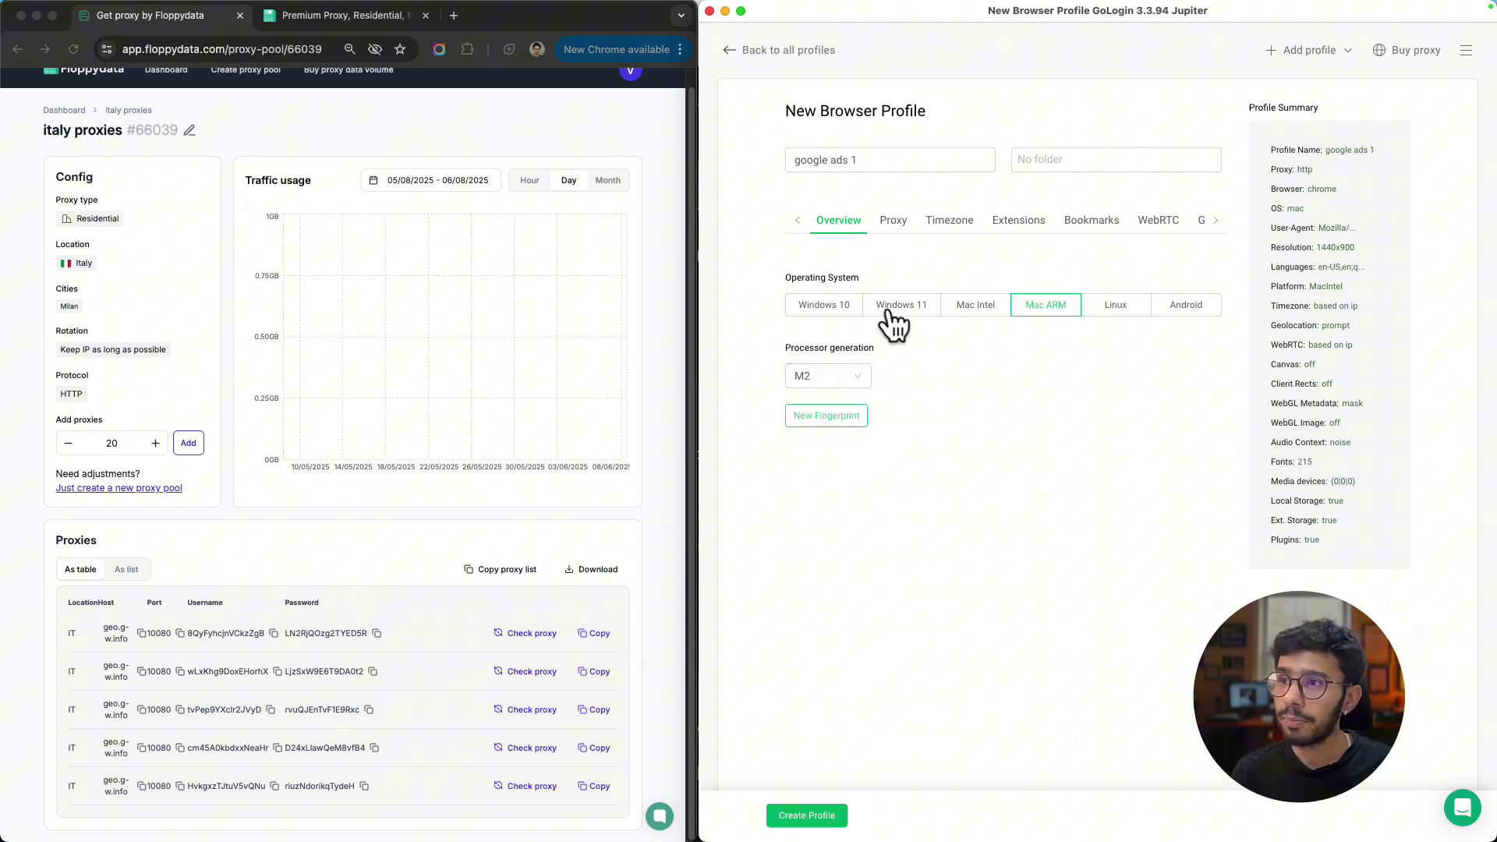
left_click(838, 422)
left_click(893, 230)
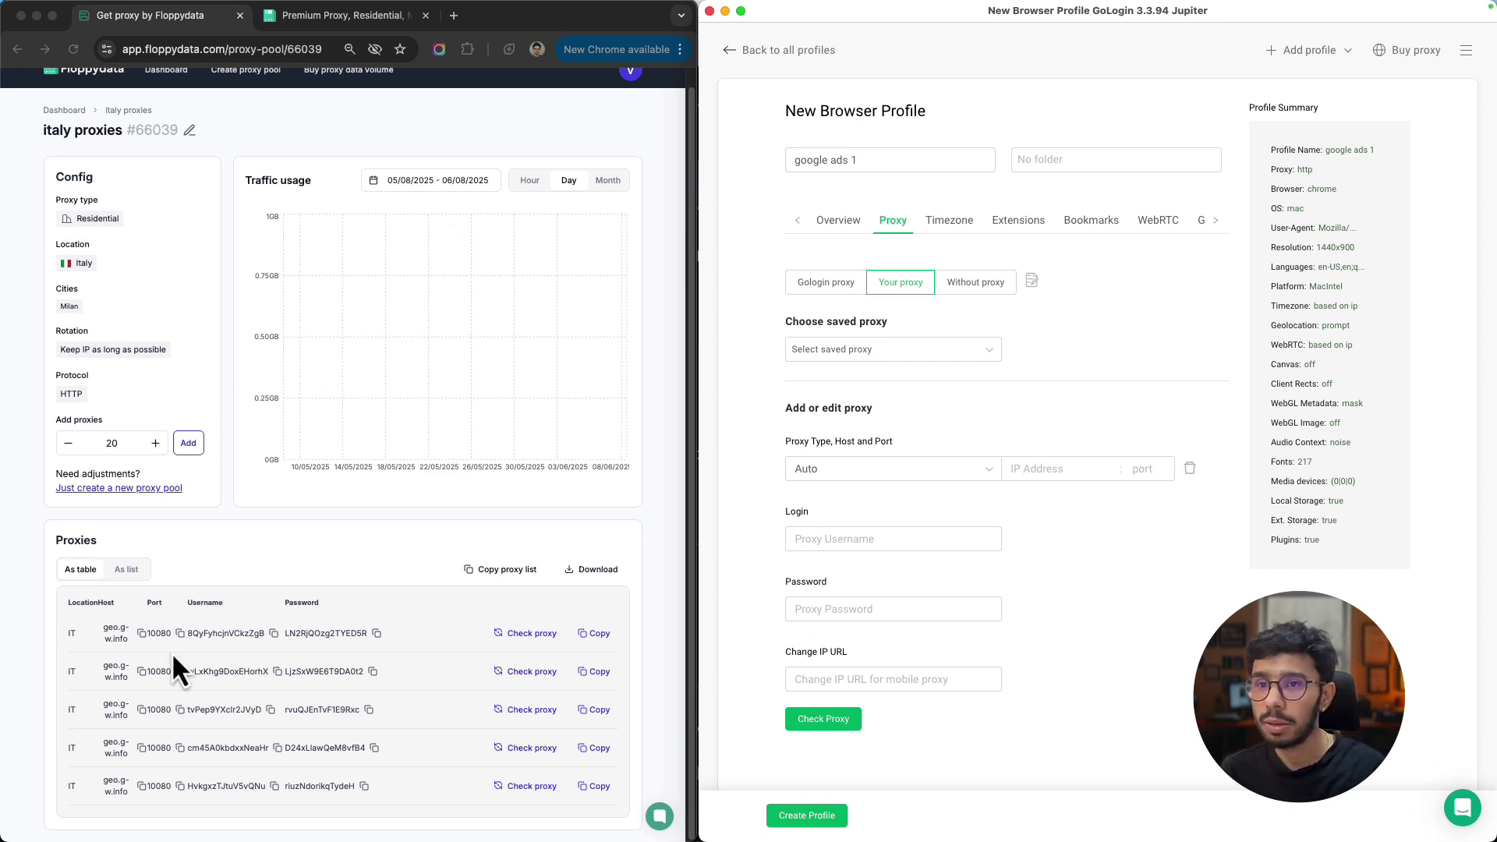
Step: Paste host geo.g-w.info and port 10080 from Floppydata into GoLogin's proxy fields
left_click(141, 634)
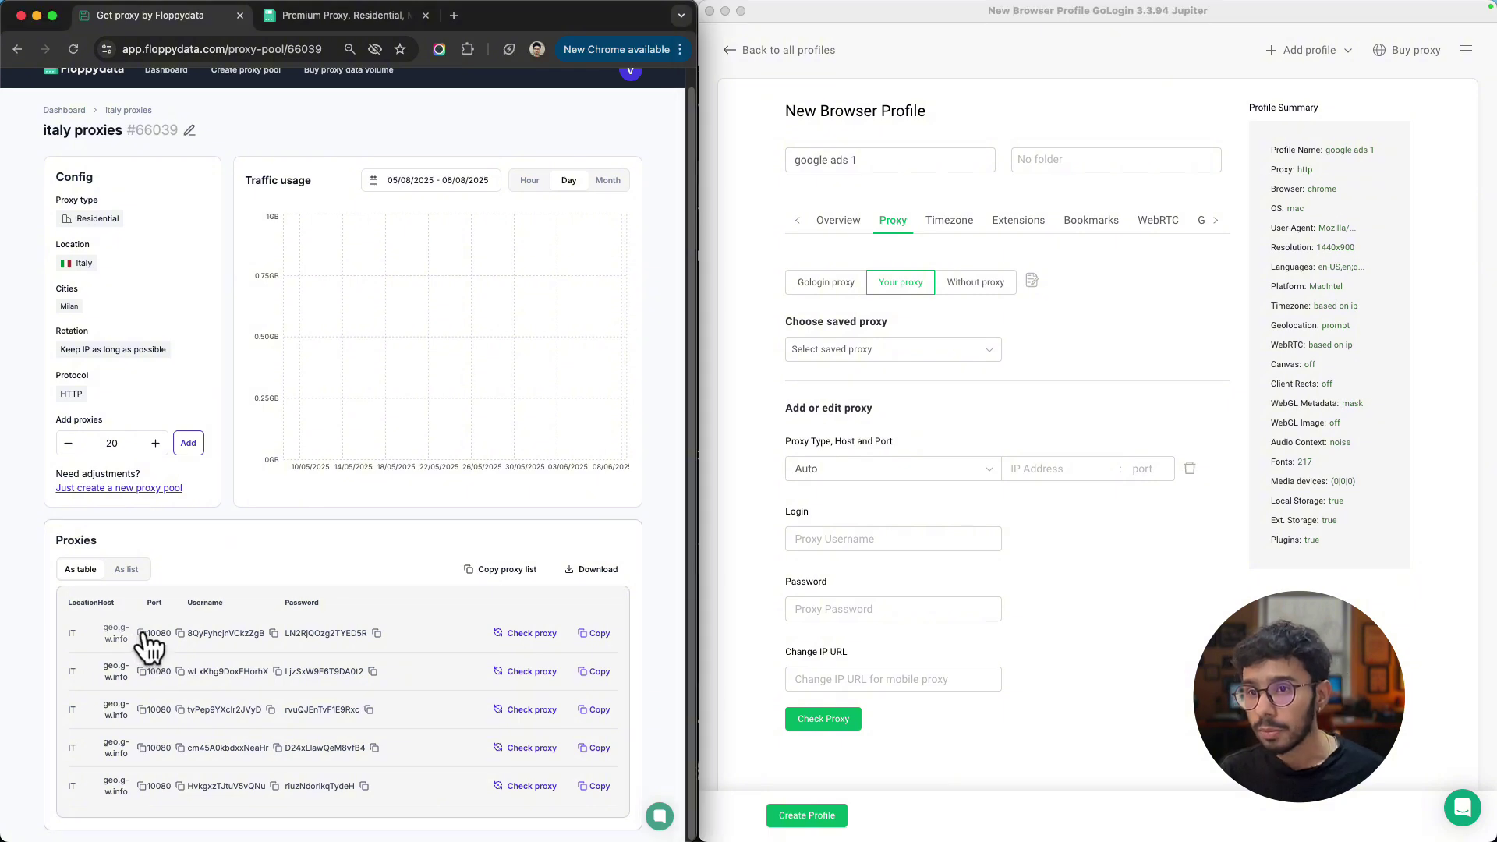
left_click(142, 634)
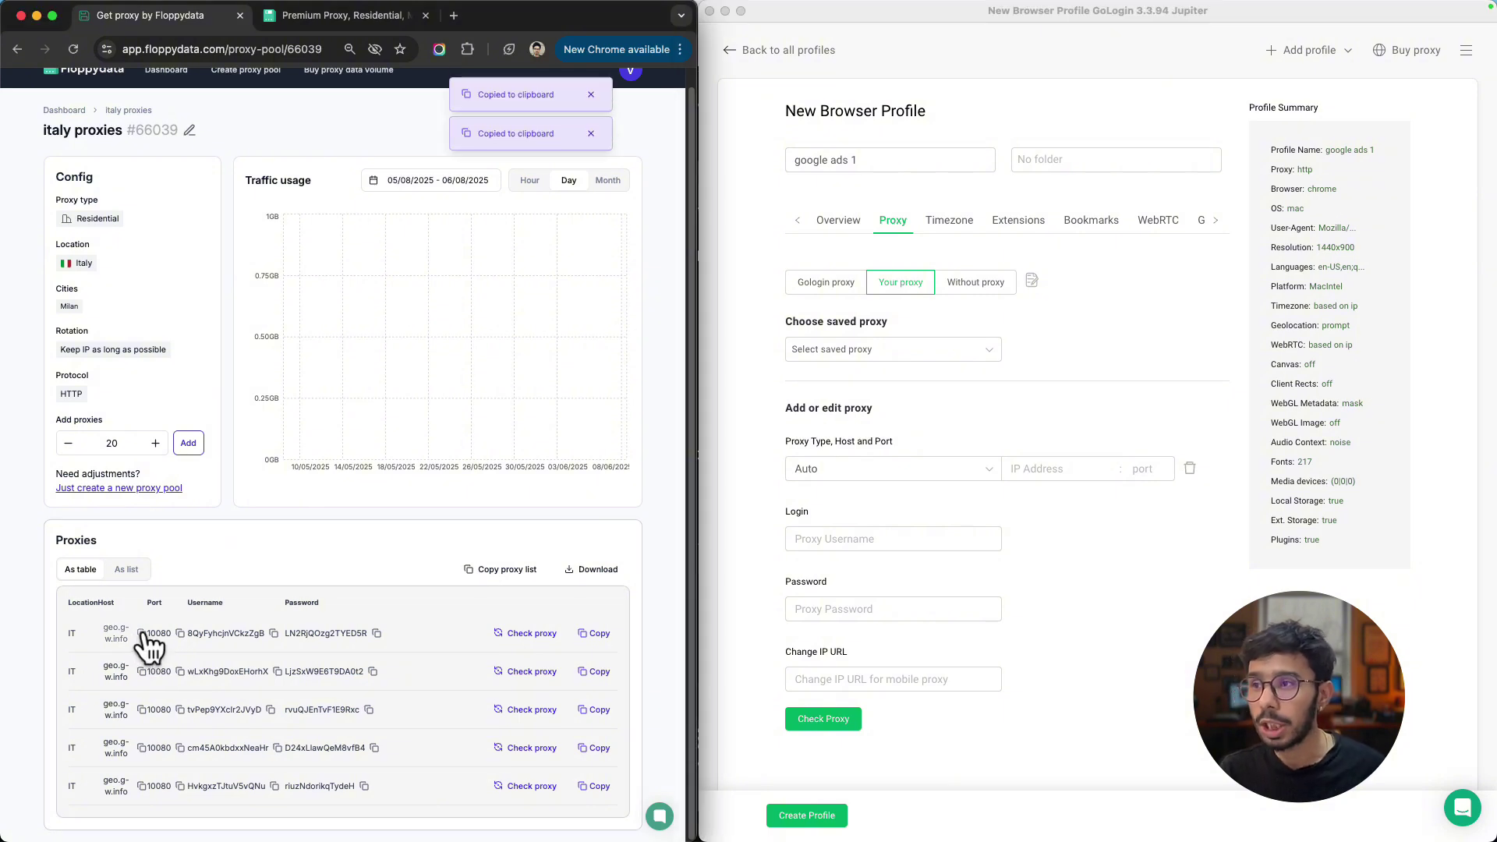
left_click(1084, 468)
key("super+v")
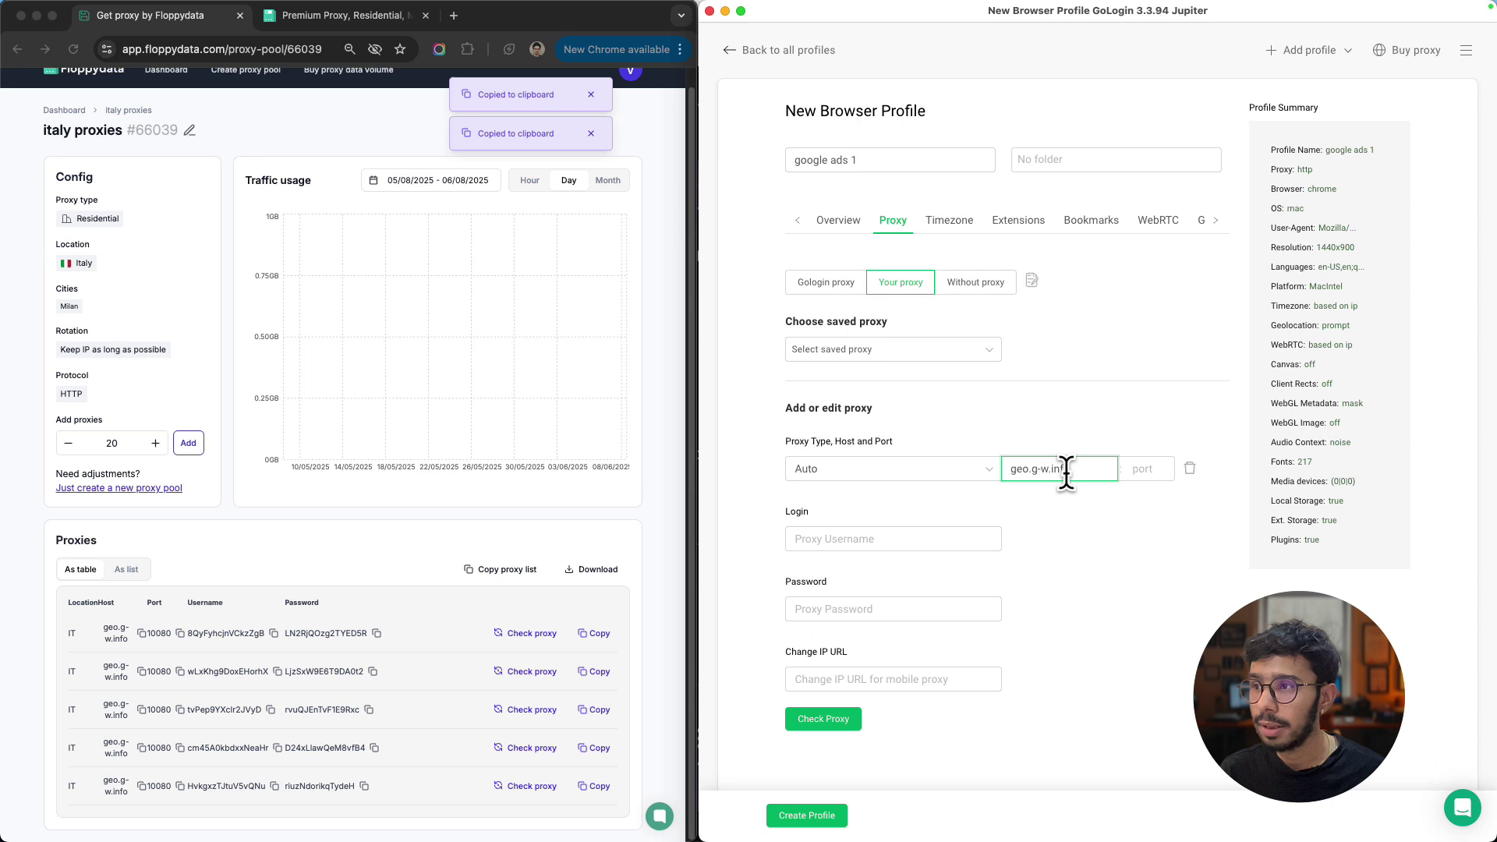
left_click(176, 633)
left_click(1162, 469)
key("super+v")
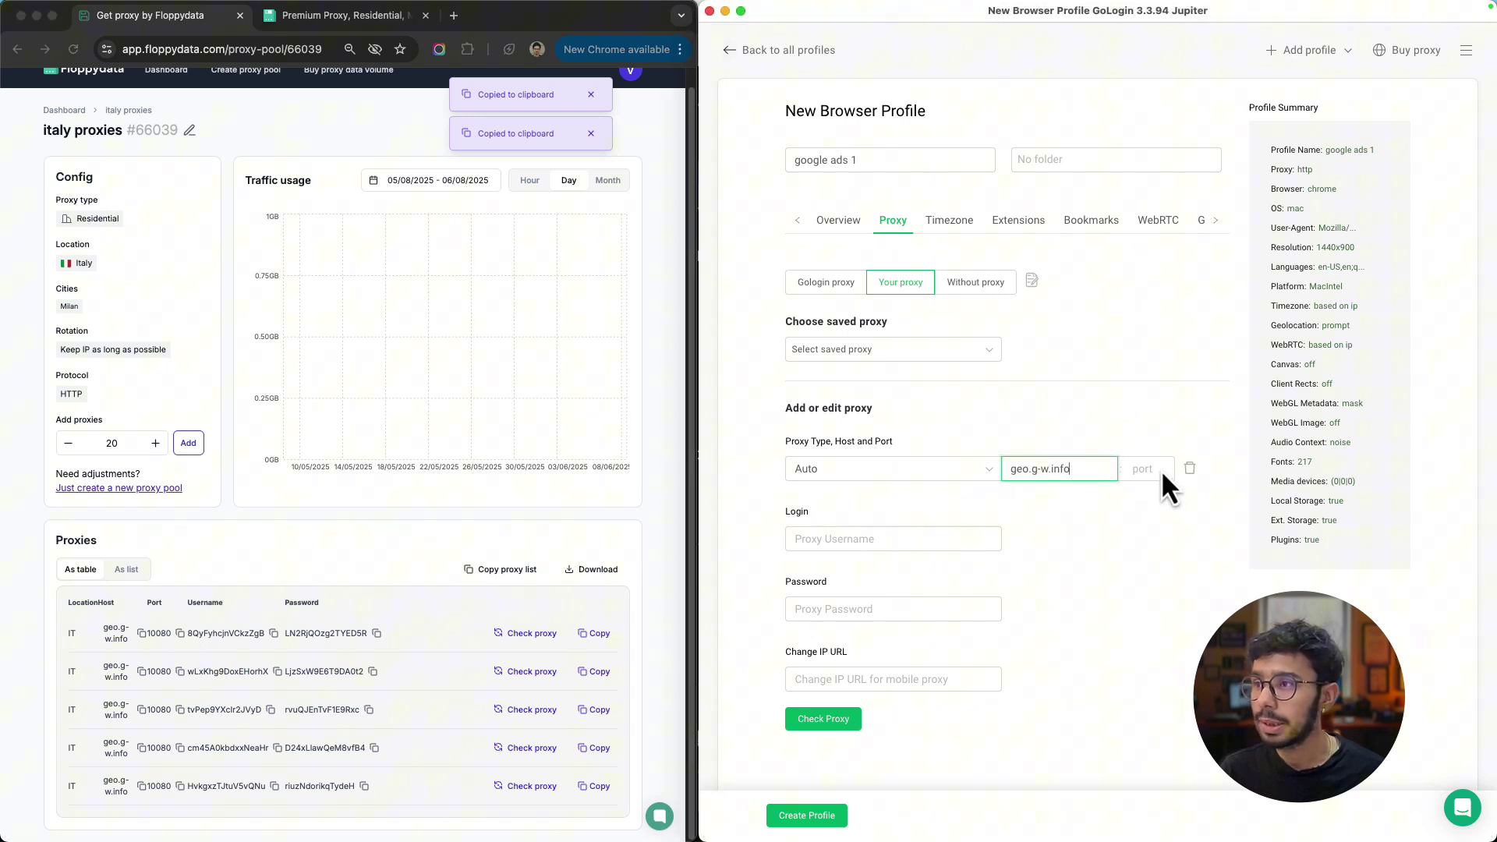
key("super+z")
left_click(1140, 468)
key("super+v")
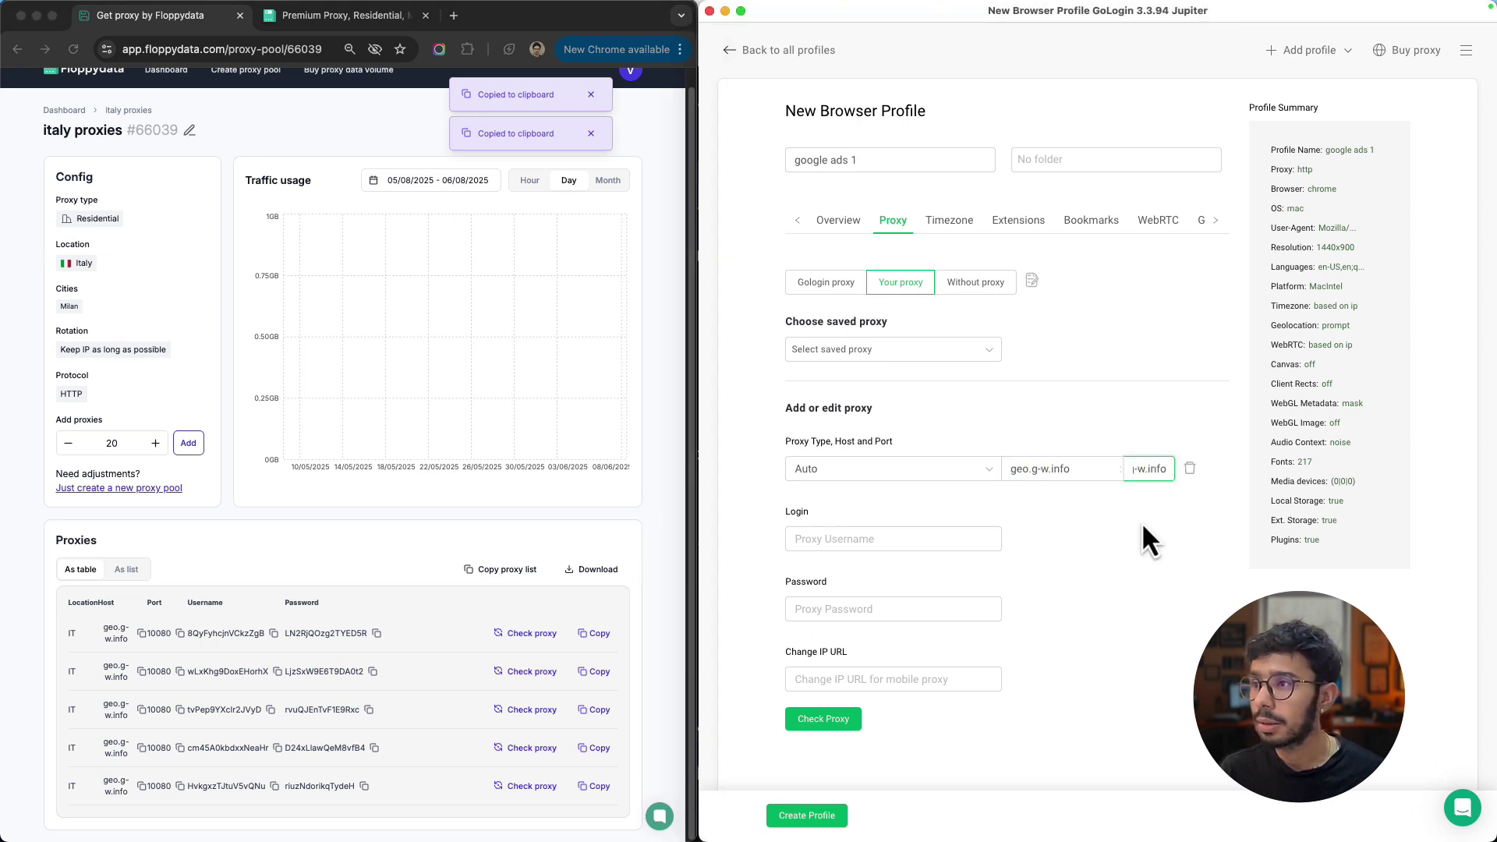
key("super+z")
left_click(180, 634)
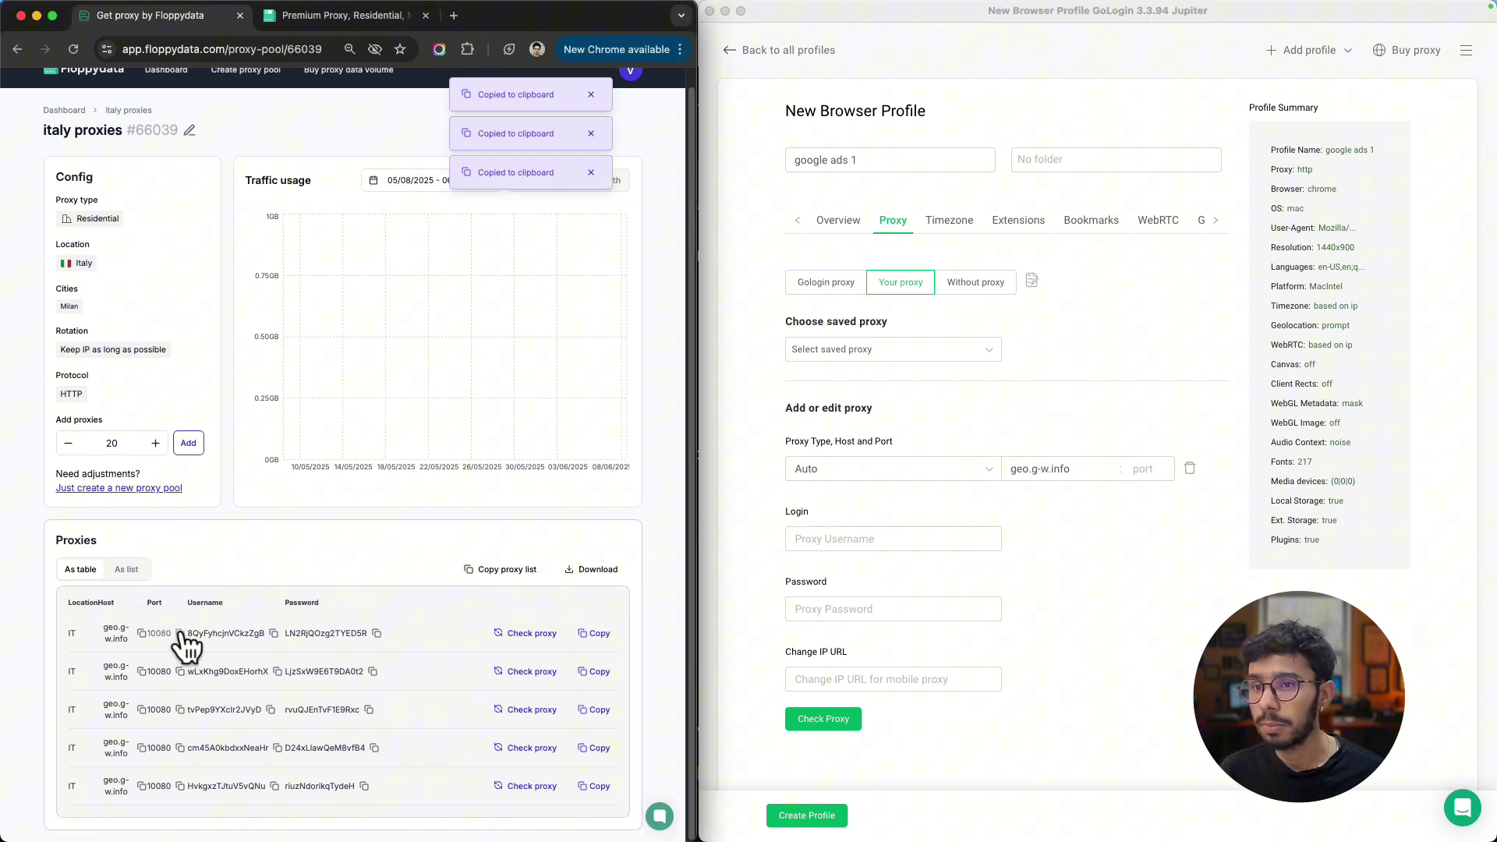
left_click(1148, 470)
key("super+v")
Step: Paste the first proxy's username and password into the login and password fields
left_click(272, 633)
left_click(873, 538)
key("super+v")
left_click(843, 538)
key("super+z")
key("super+v")
left_click(361, 641)
left_click(362, 638)
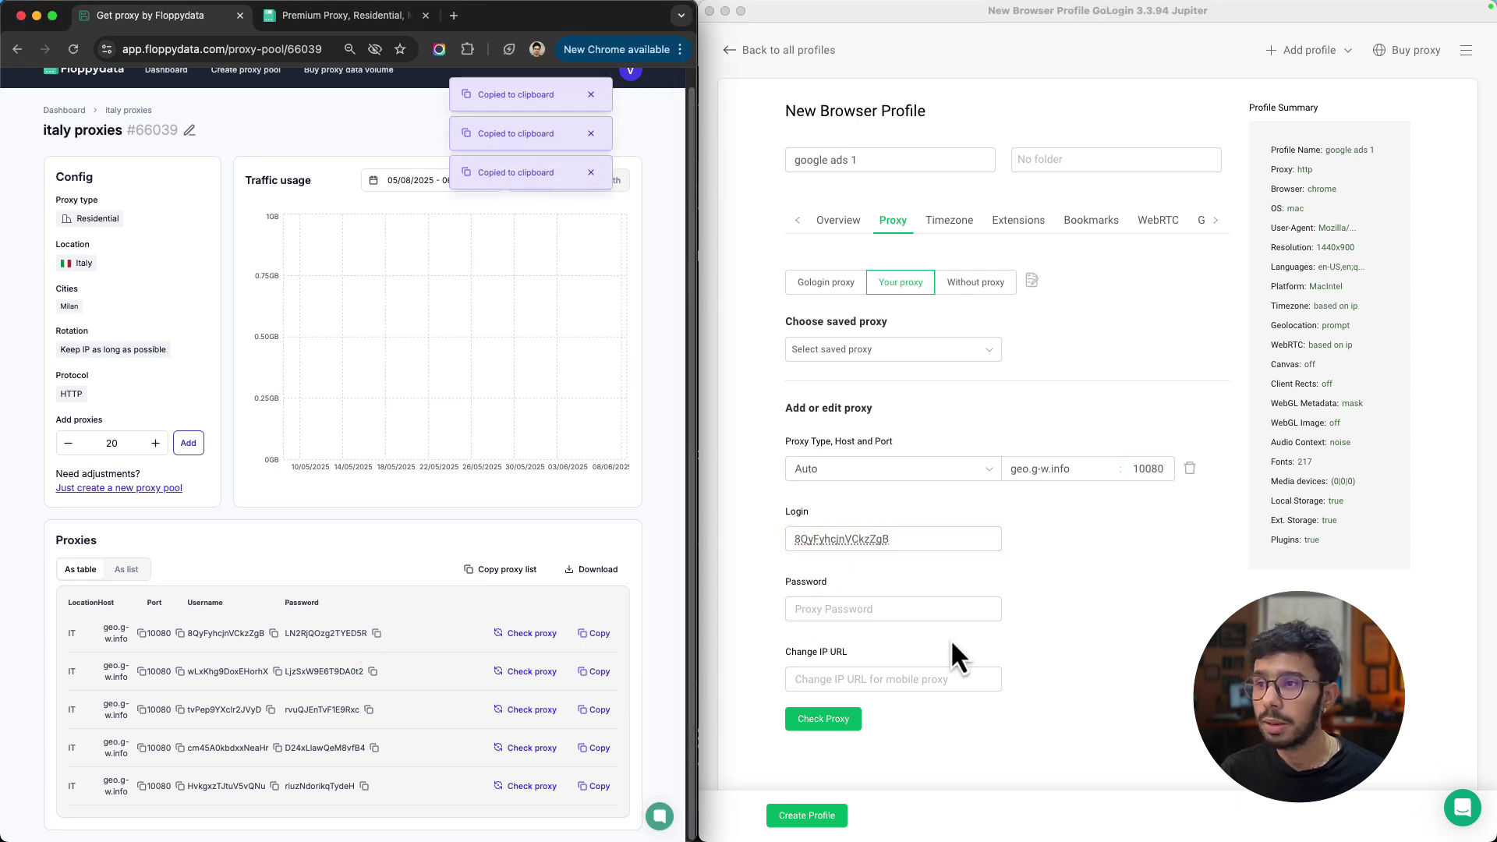
left_click(892, 611)
key("super+v")
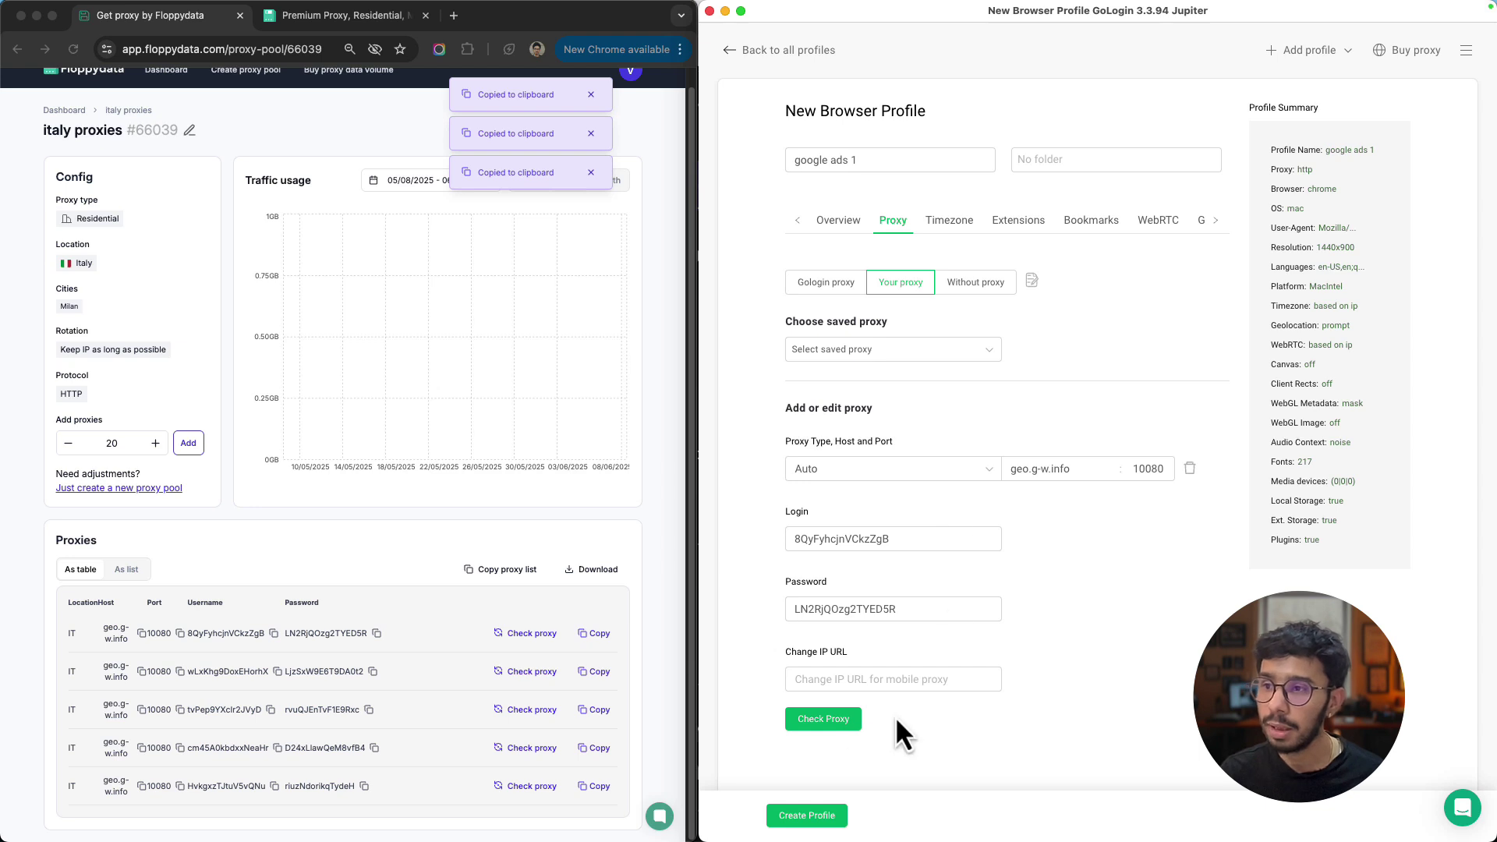
Step: Check the proxy, confirm it reports Italy • Milan, and create the 'google ads 1' profile
left_click(852, 722)
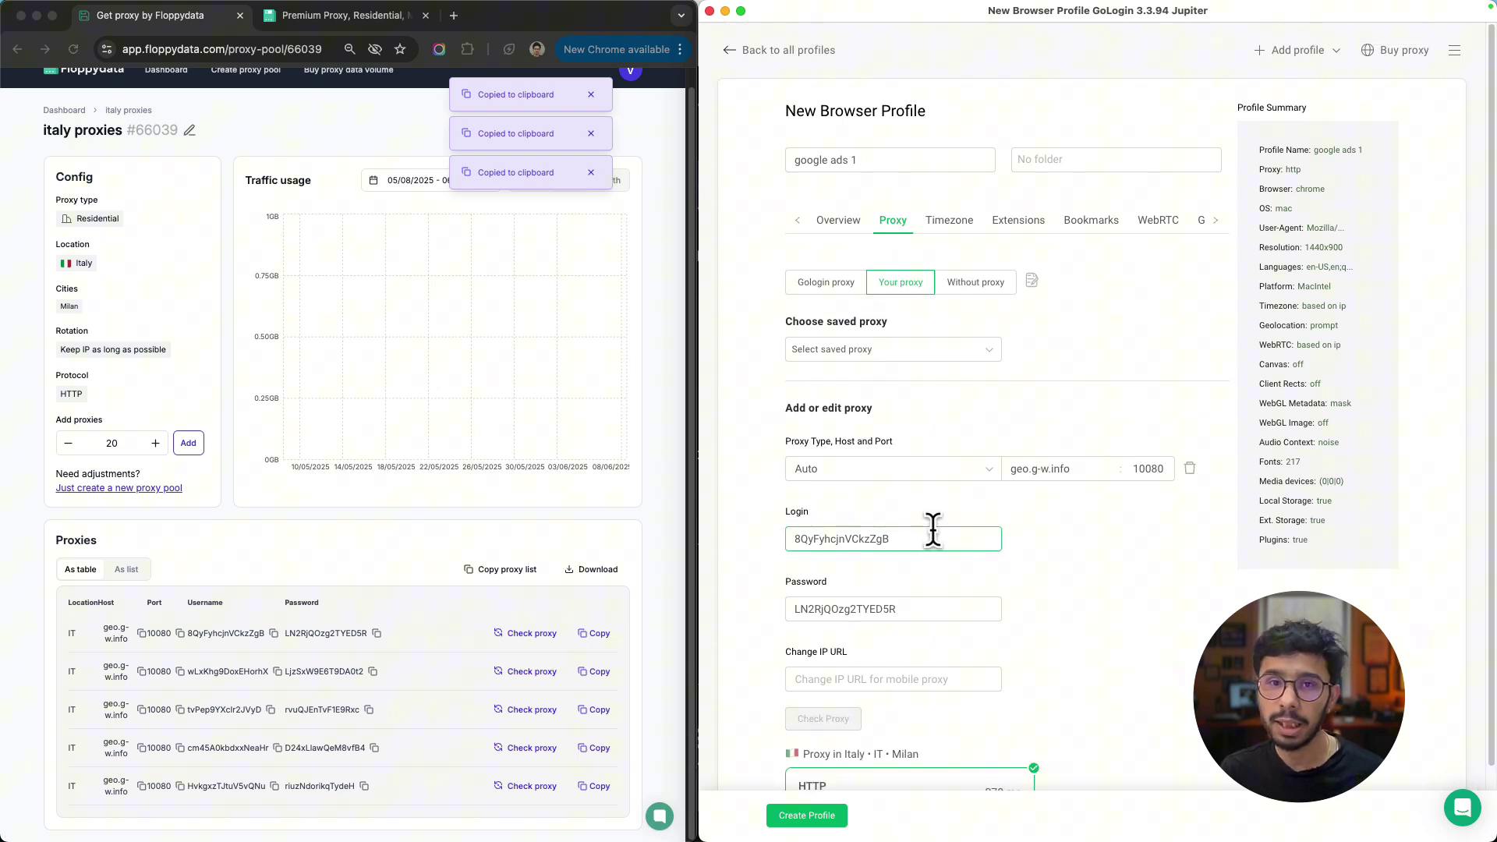
scroll(905, 608, "down", 2)
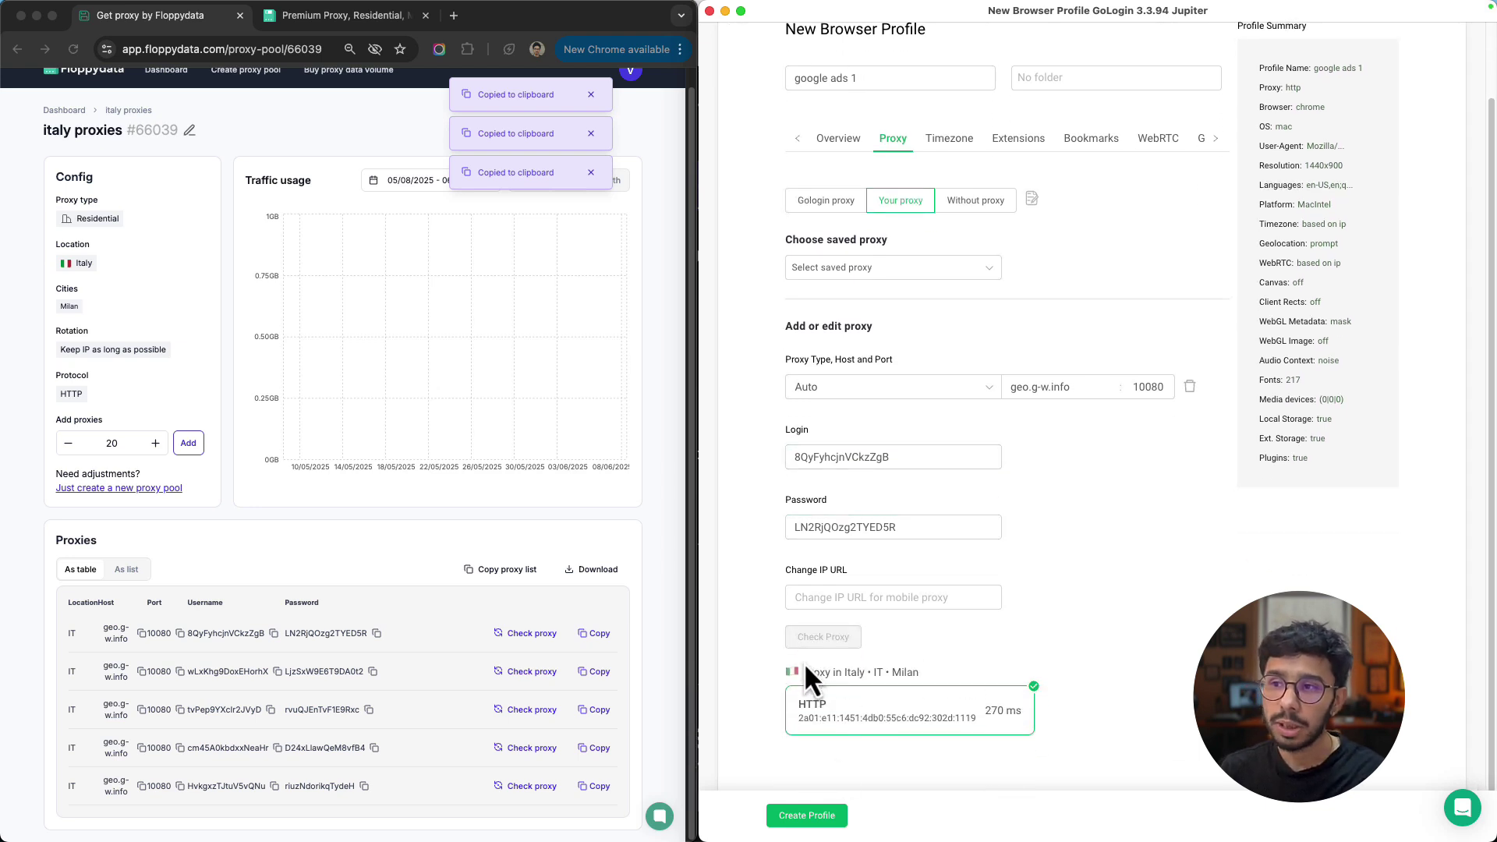
left_click_drag(808, 675, 889, 676)
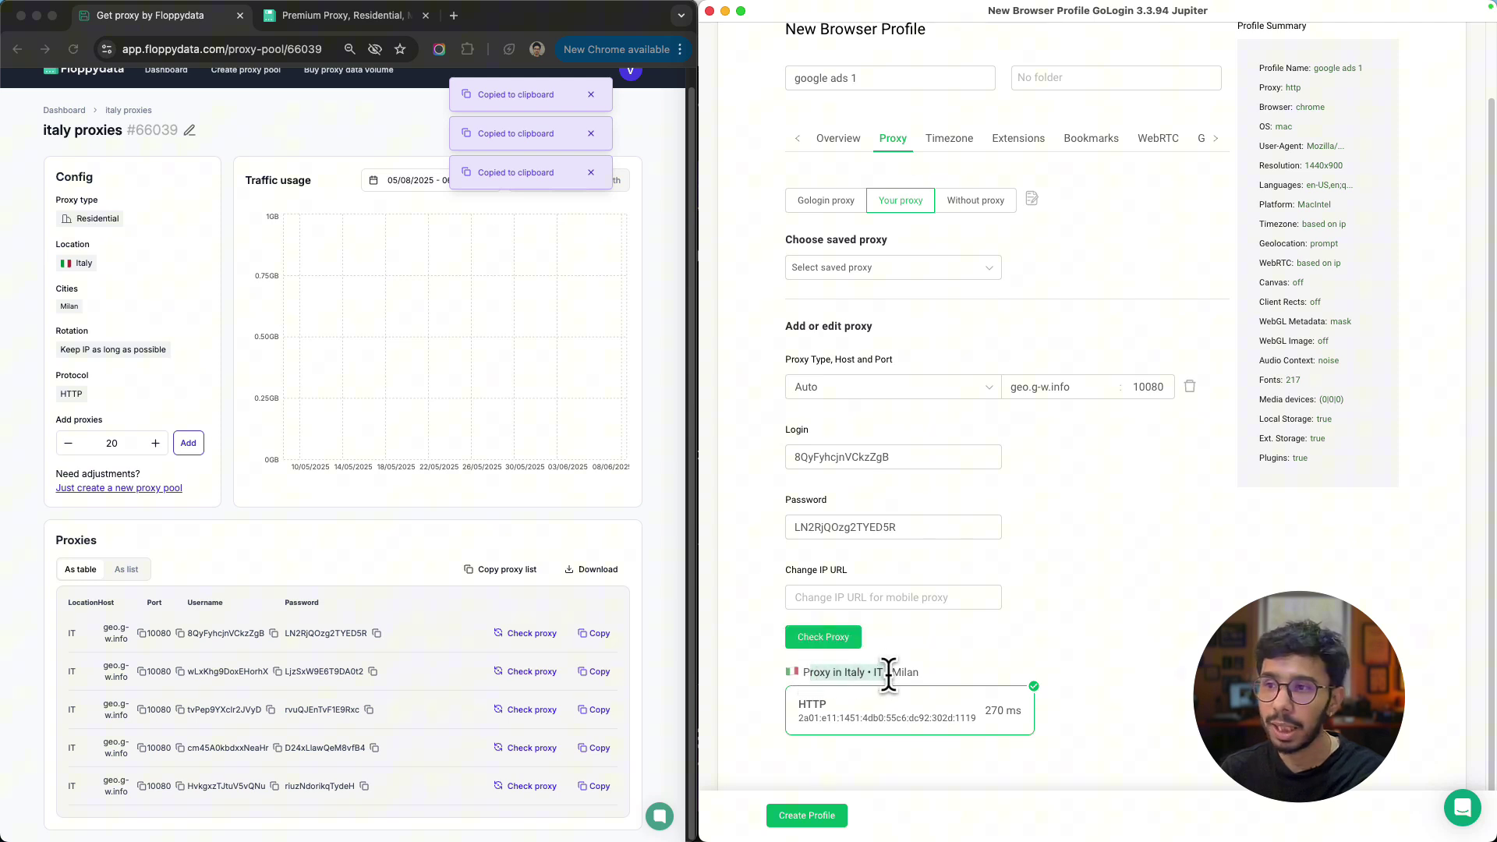
left_click(877, 675)
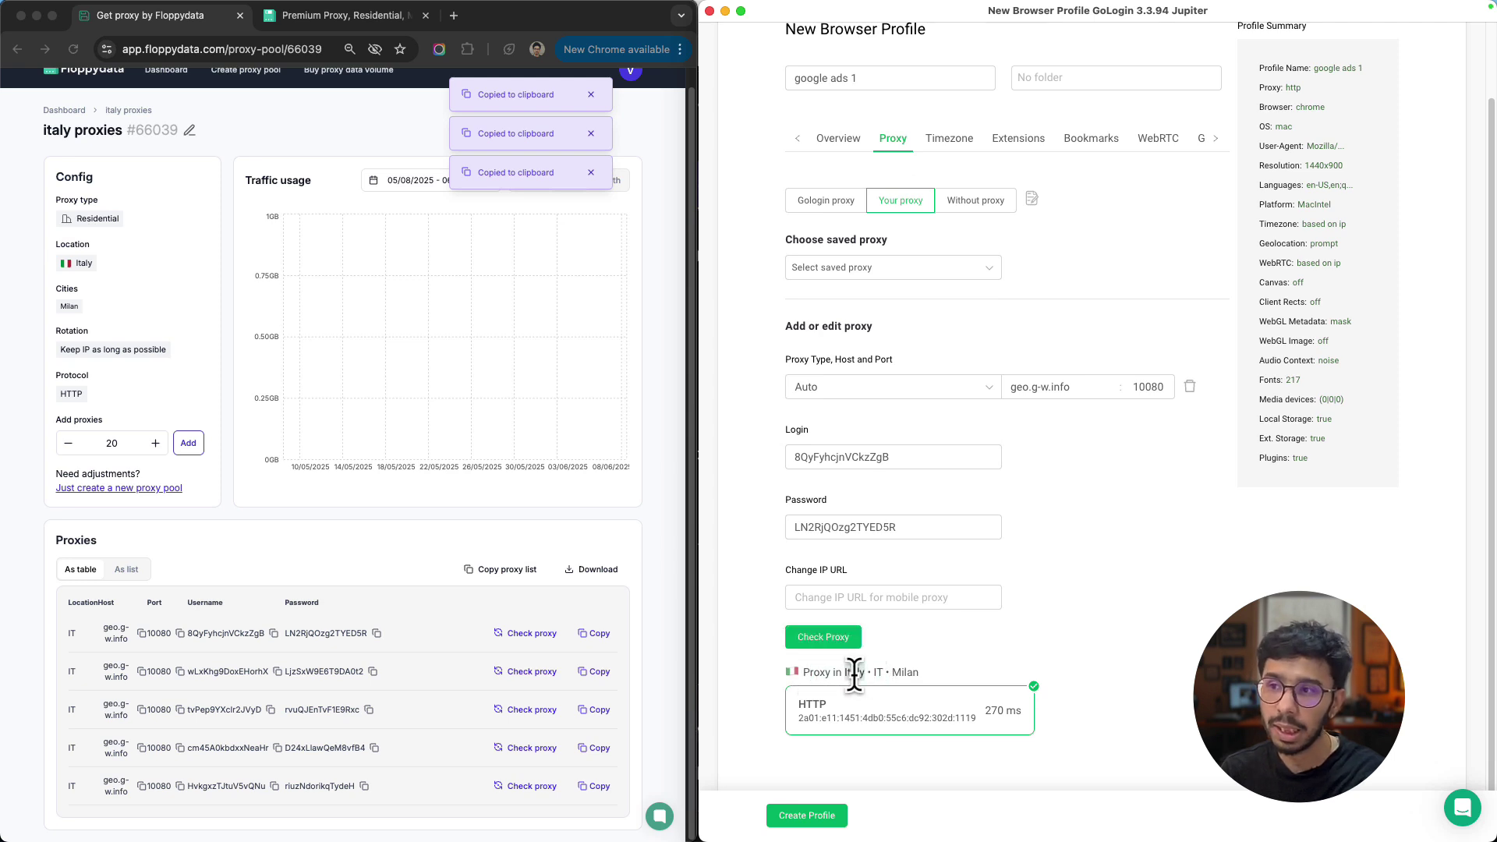
double_click(905, 672)
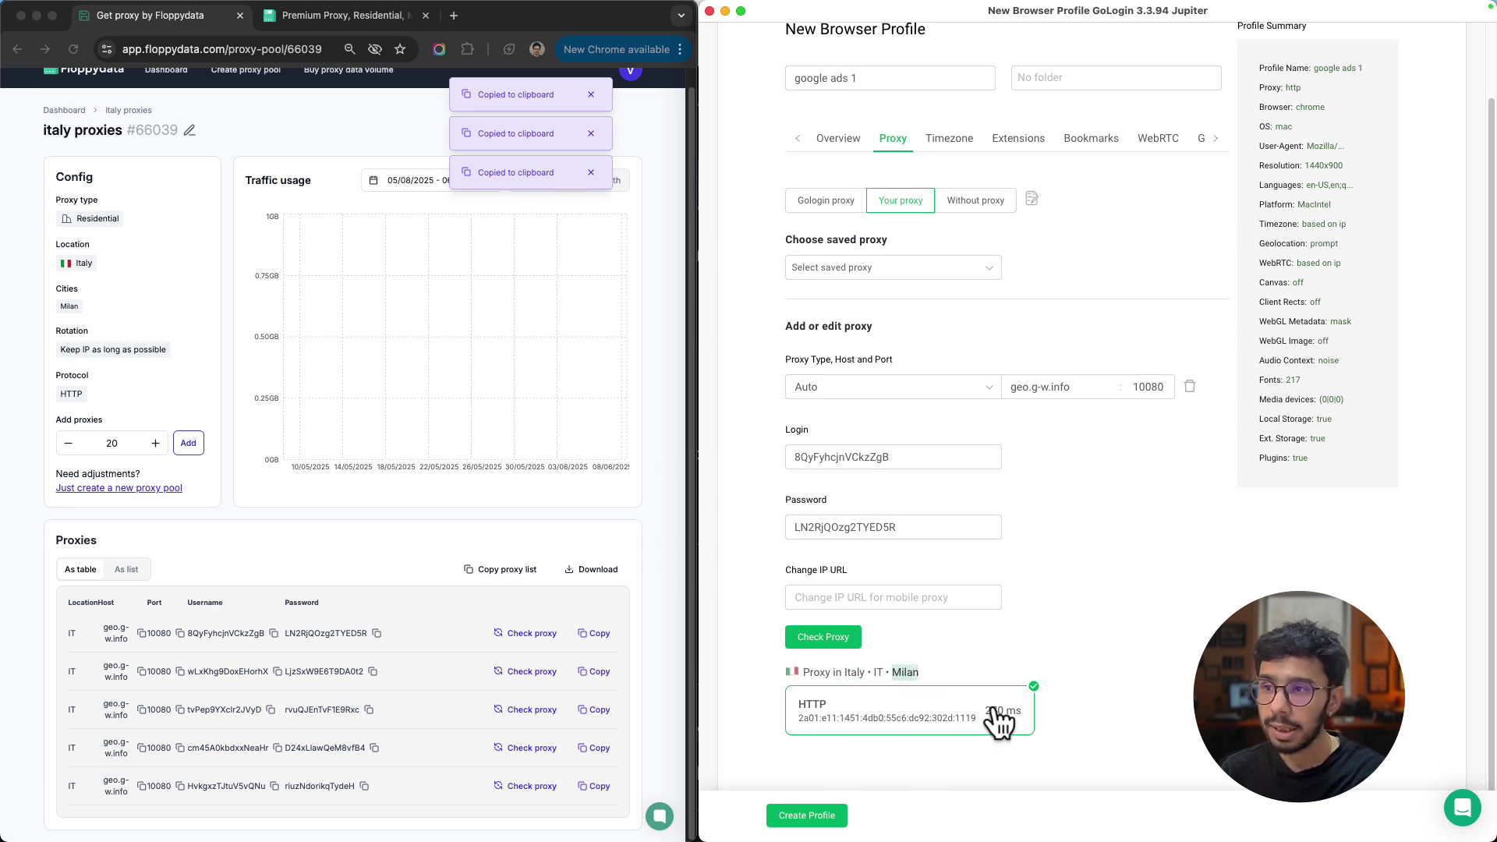
left_click(812, 823)
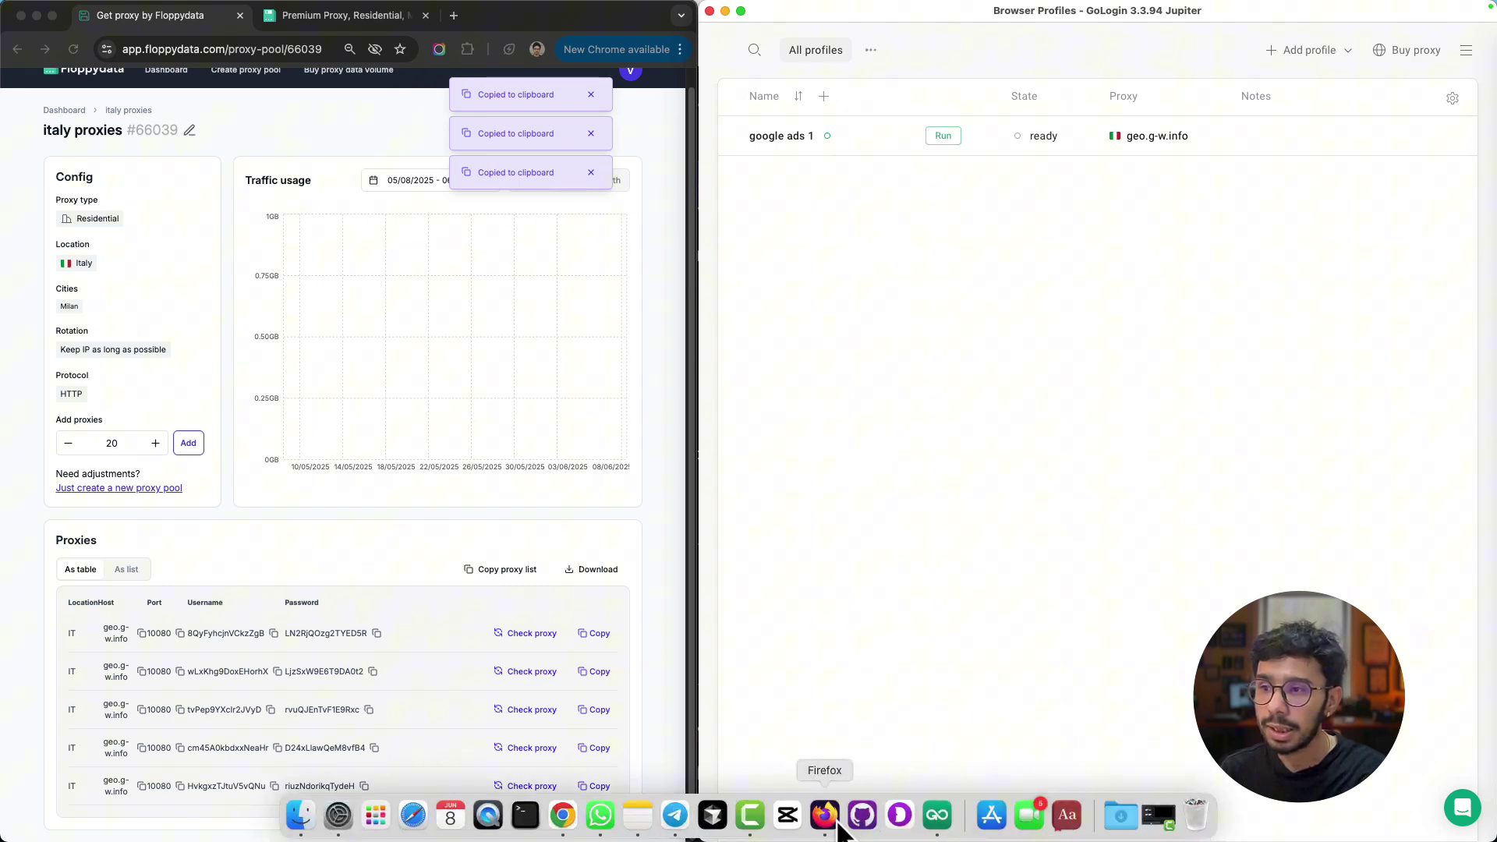
Step: Switch to the GoLogin profile list and run the 'google ads 1' profile
left_click(824, 815)
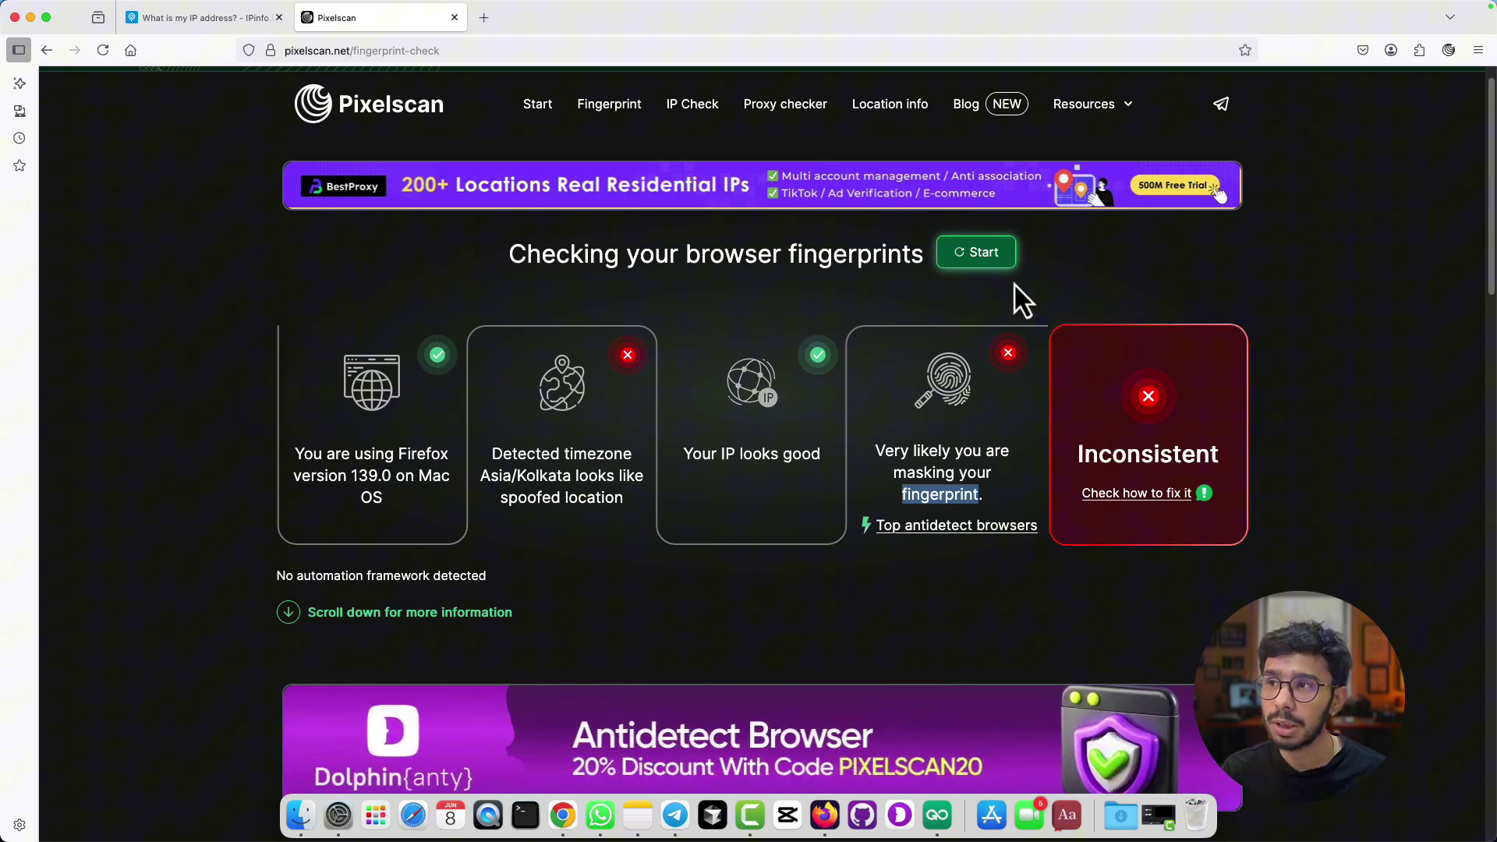
left_click(1088, 287)
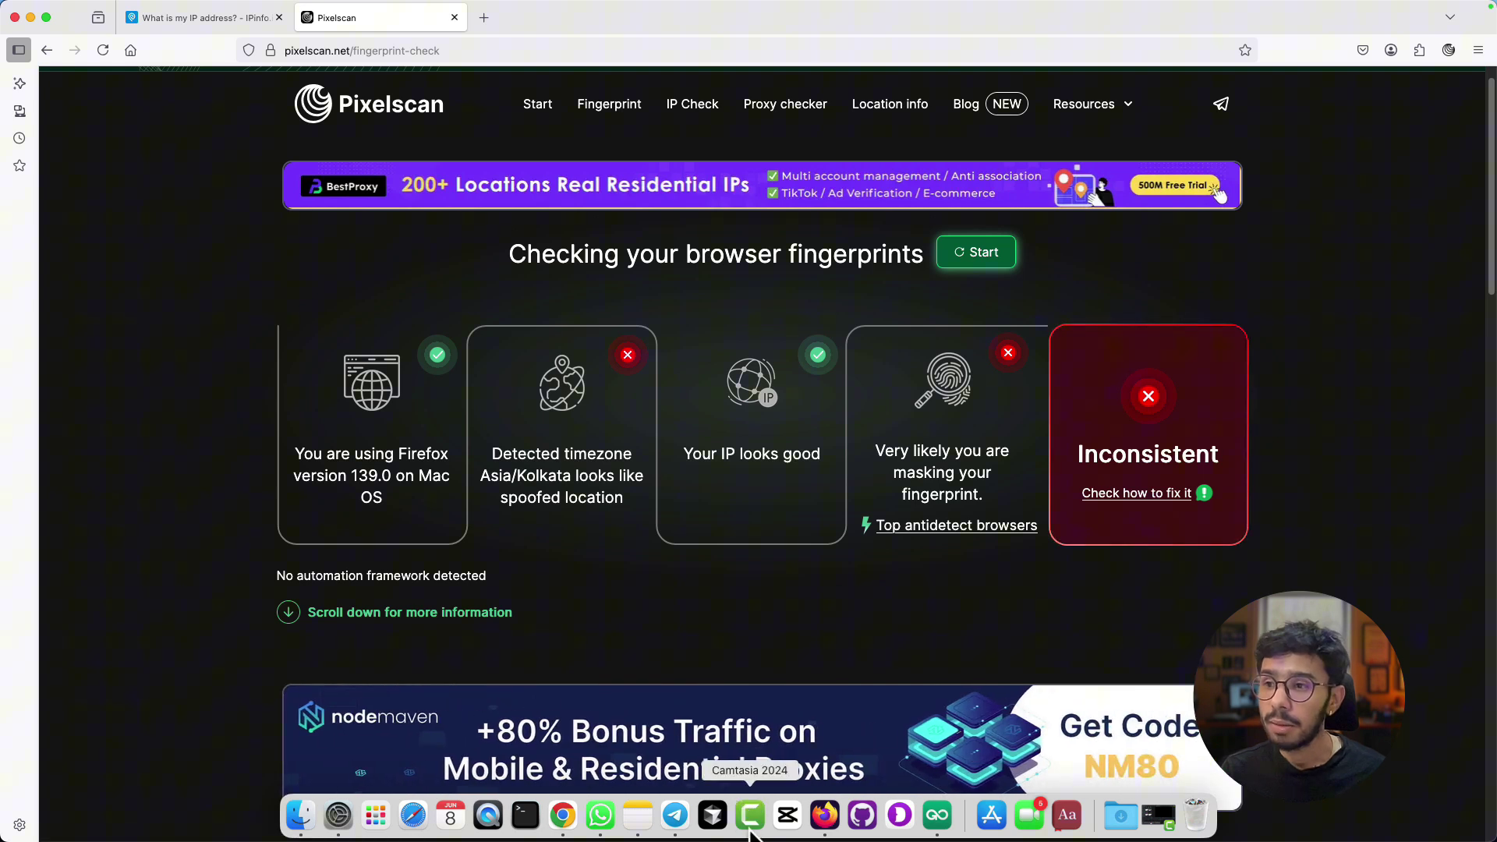
left_click(938, 816)
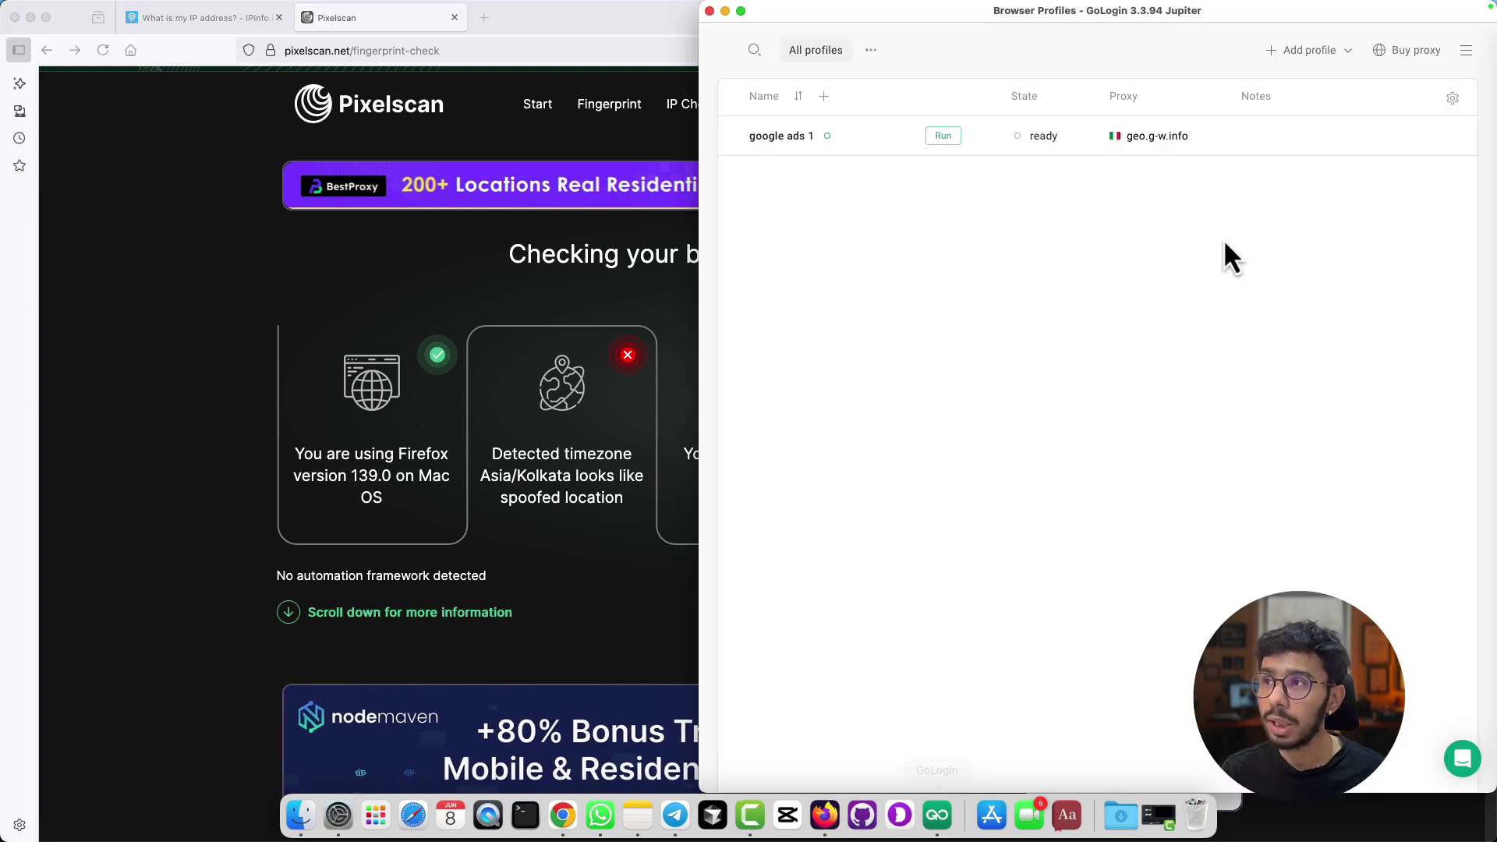
left_click(943, 137)
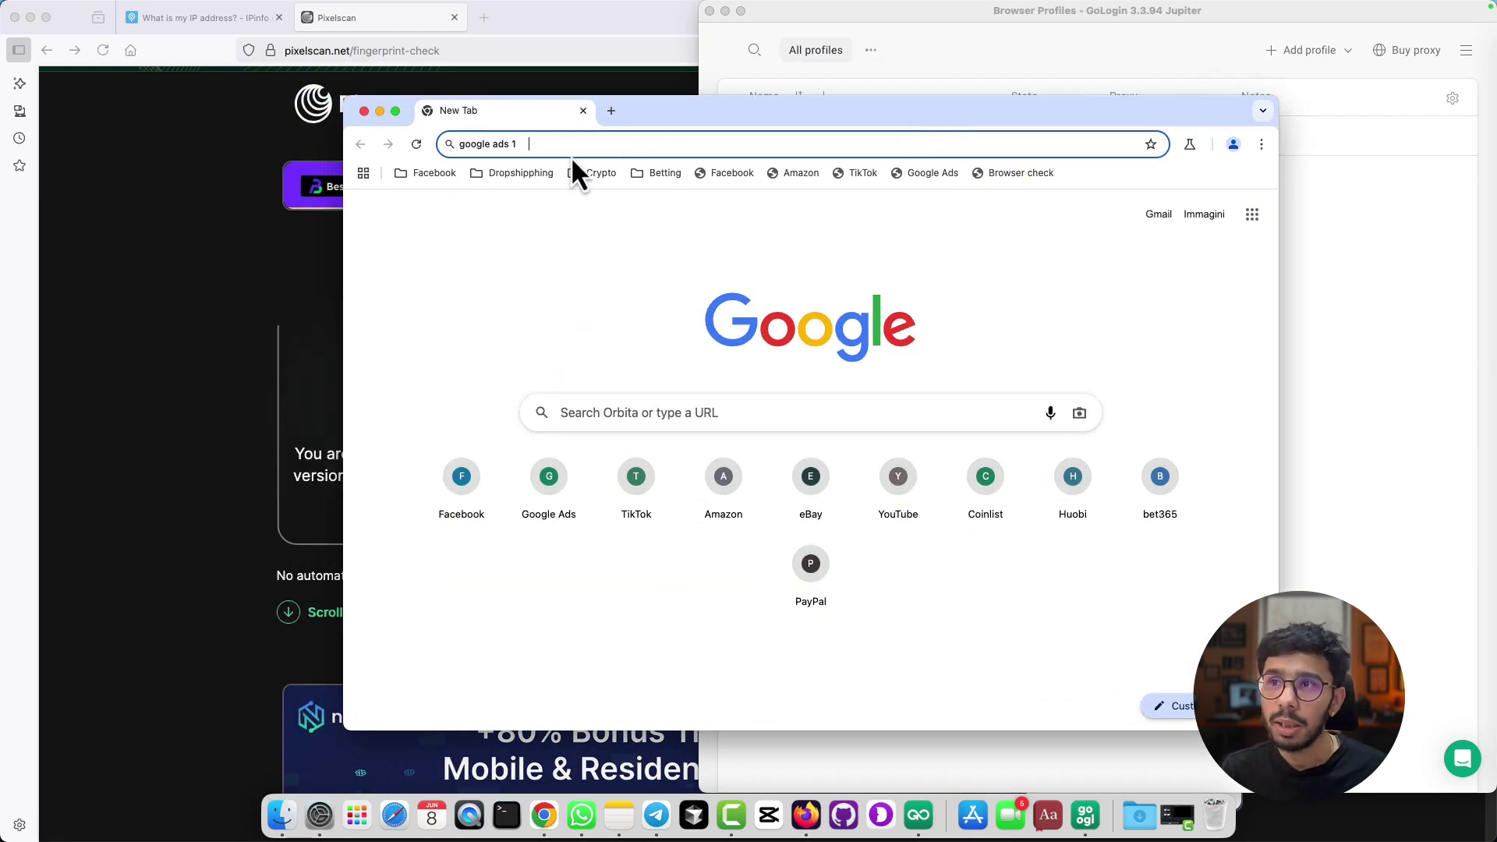
Step: Search Google for 'pixelscan' in the Orbita window
left_click(669, 146)
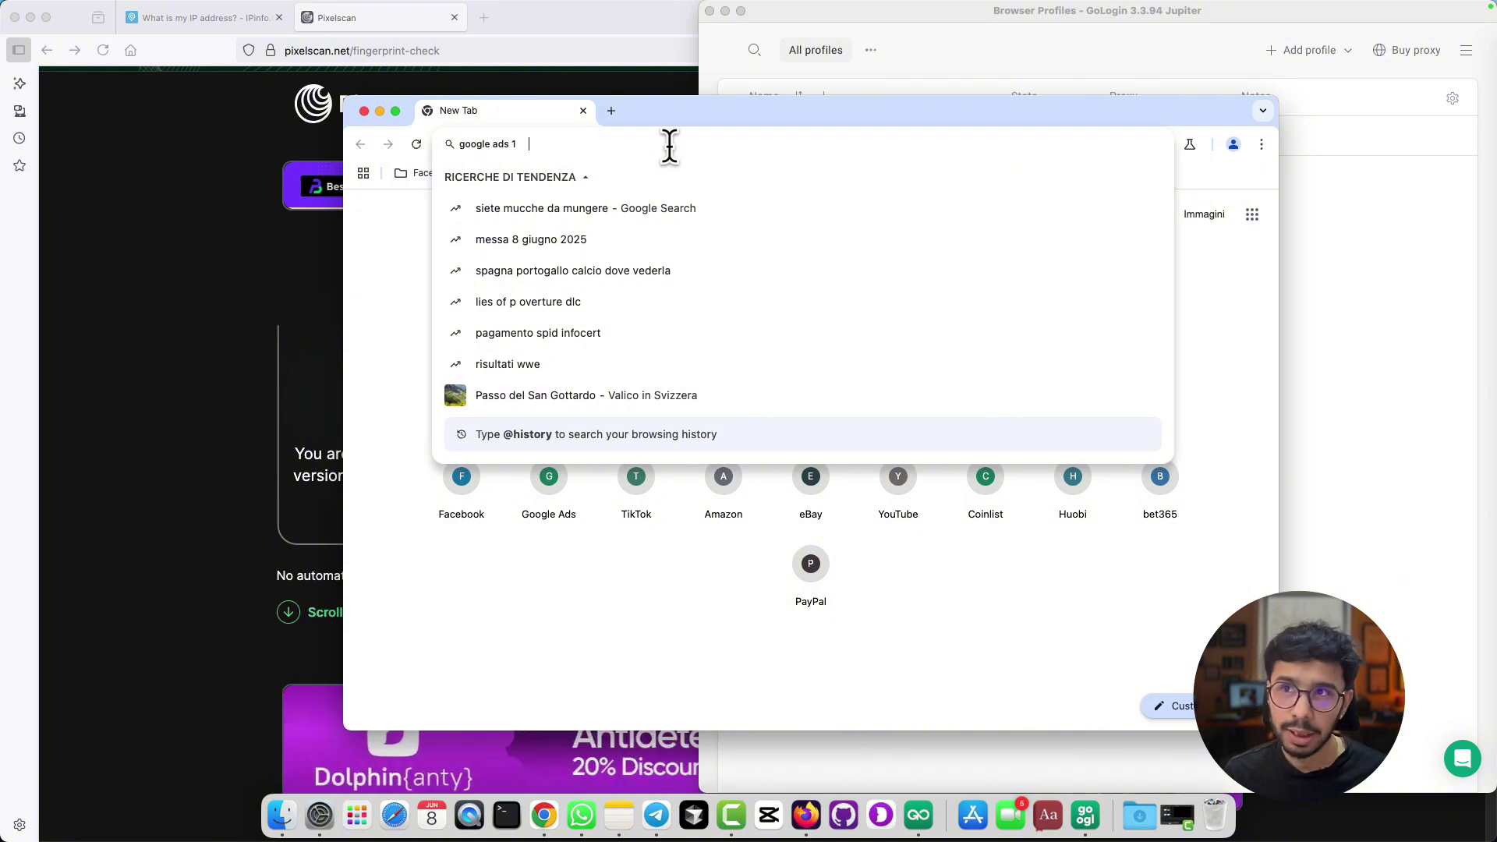
type("pixelscan")
key("Return")
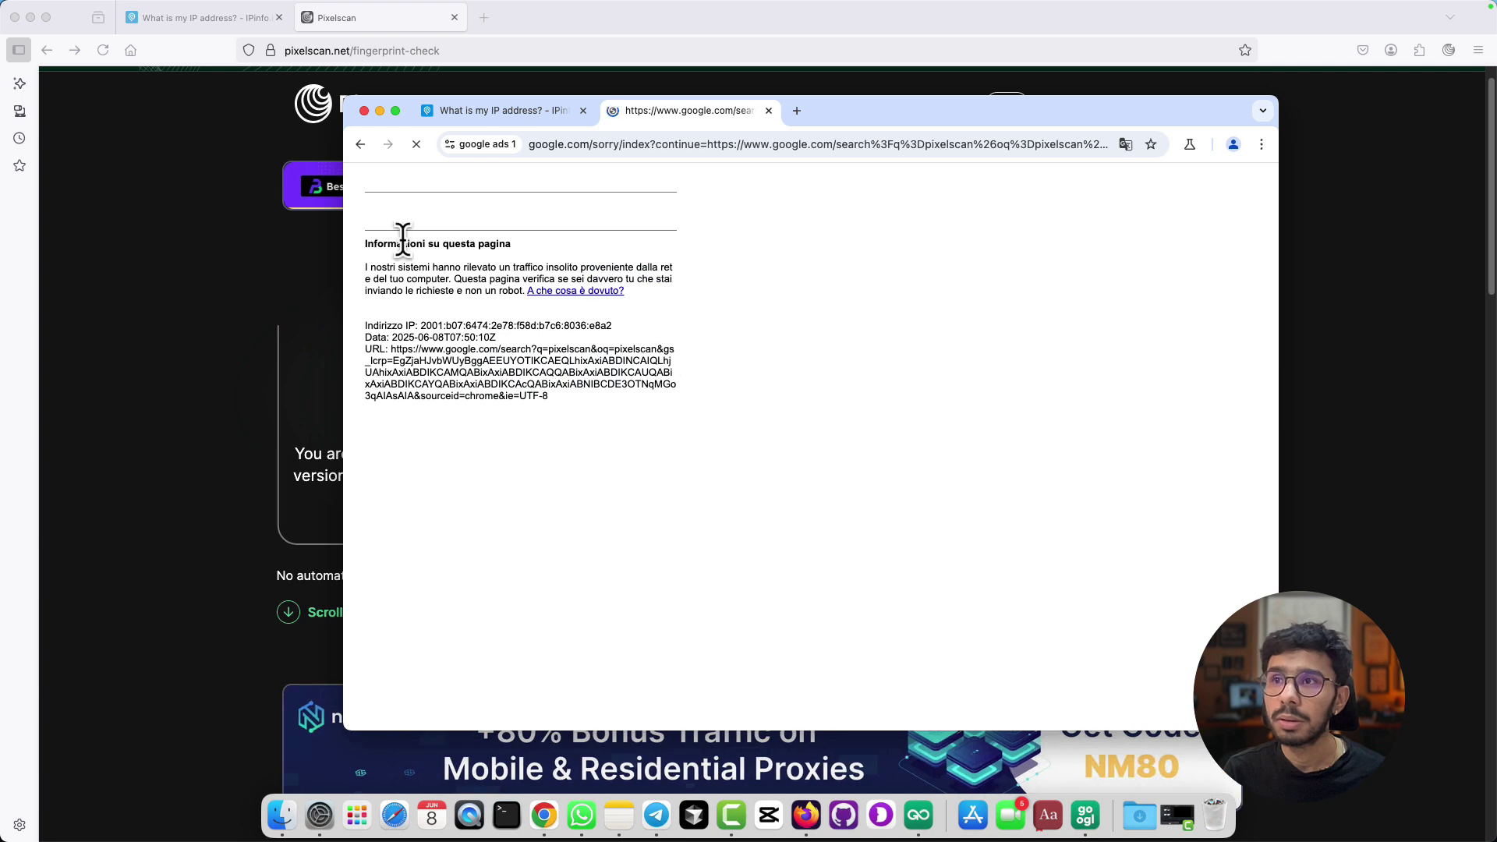
Step: Copy the pixelscan.net/fingerprint-check address from Firefox into Orbita and load it
left_click(677, 144)
left_click(385, 49)
key("super+c")
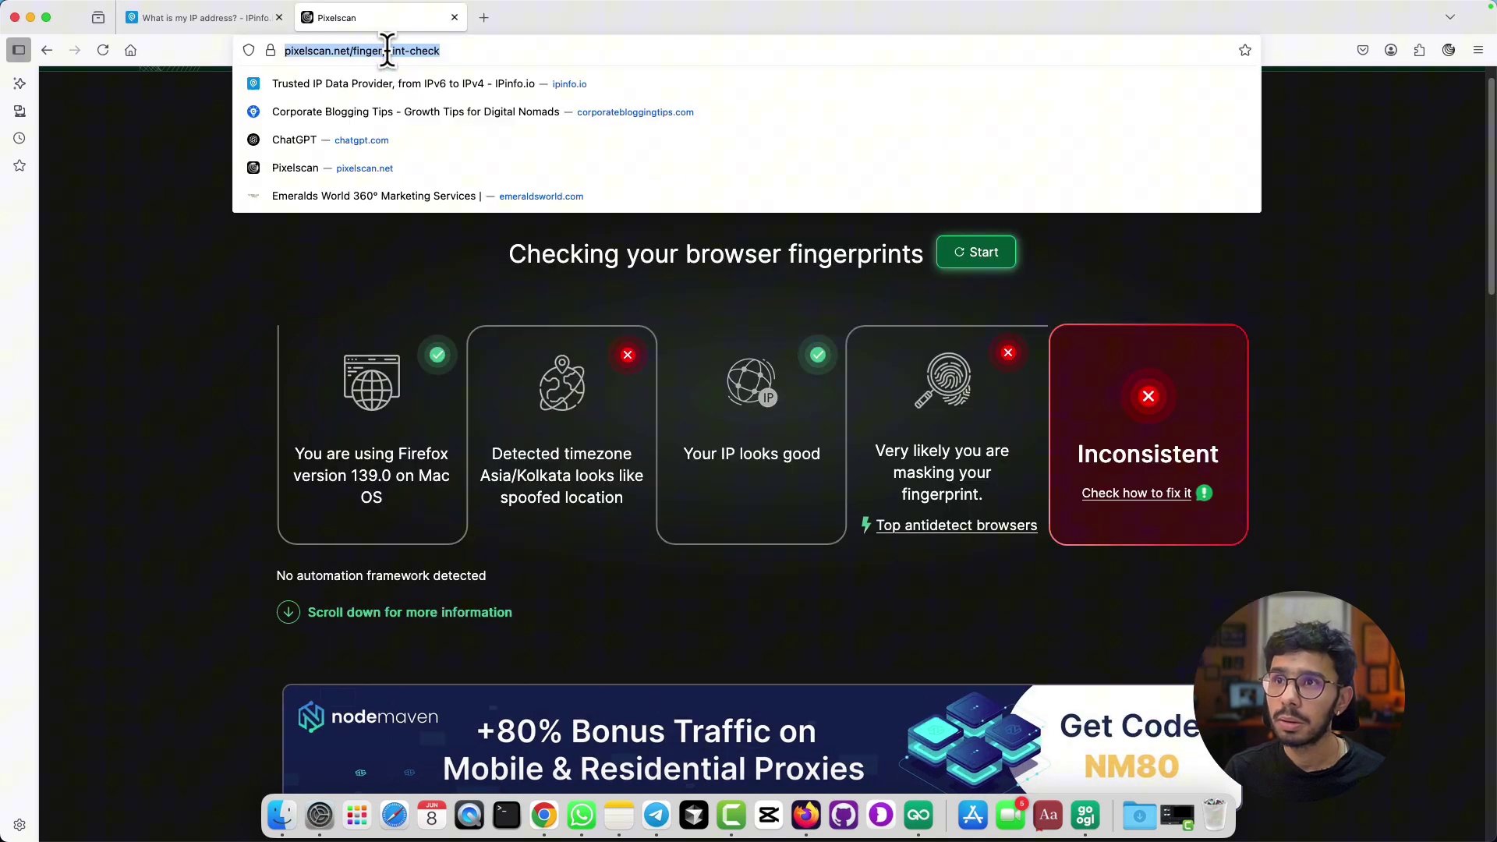
key("super+Tab")
key("super+v")
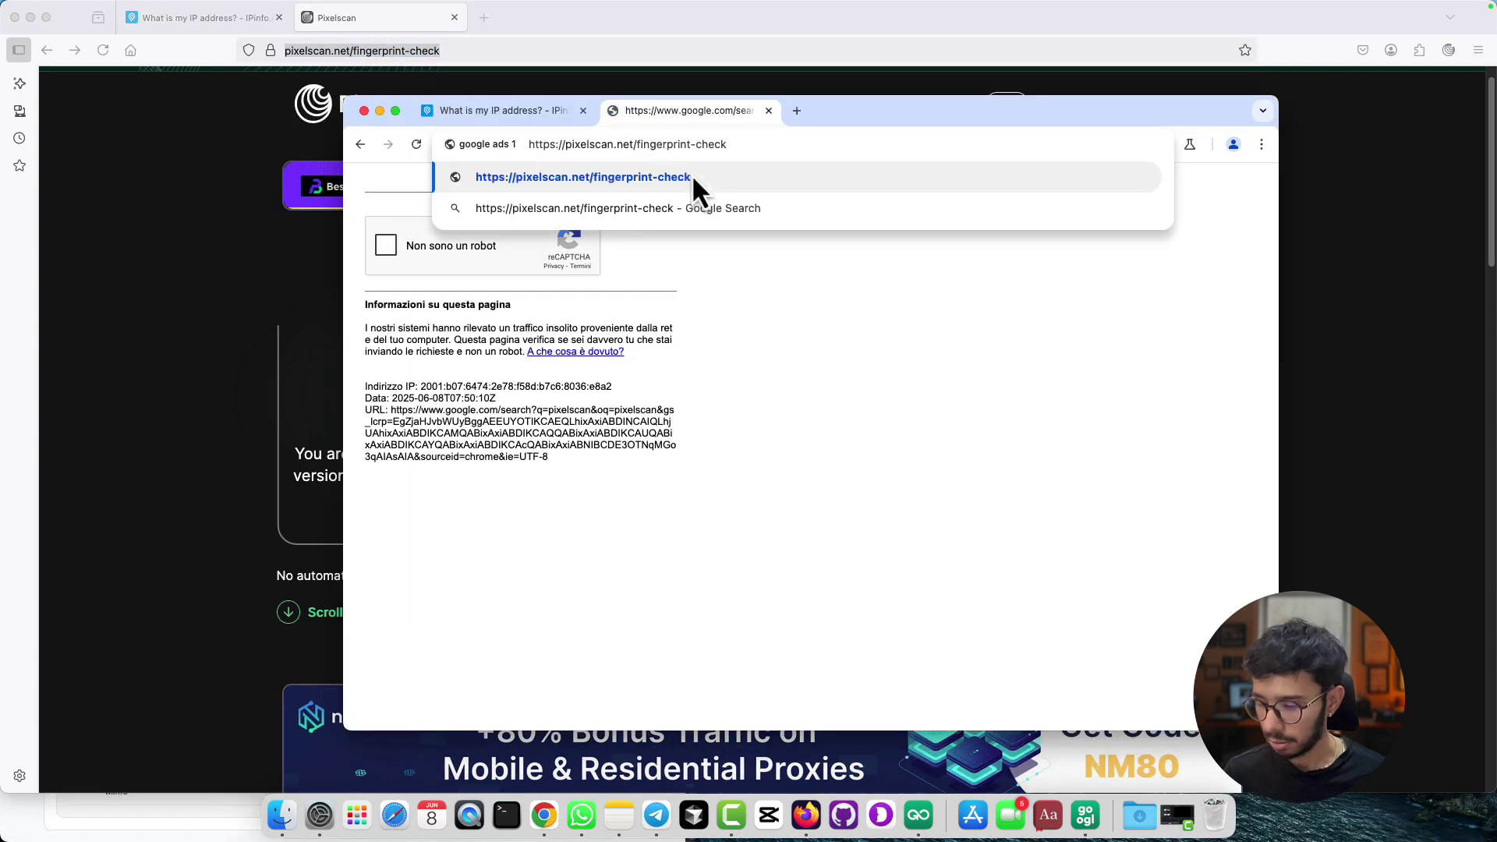
key("Return")
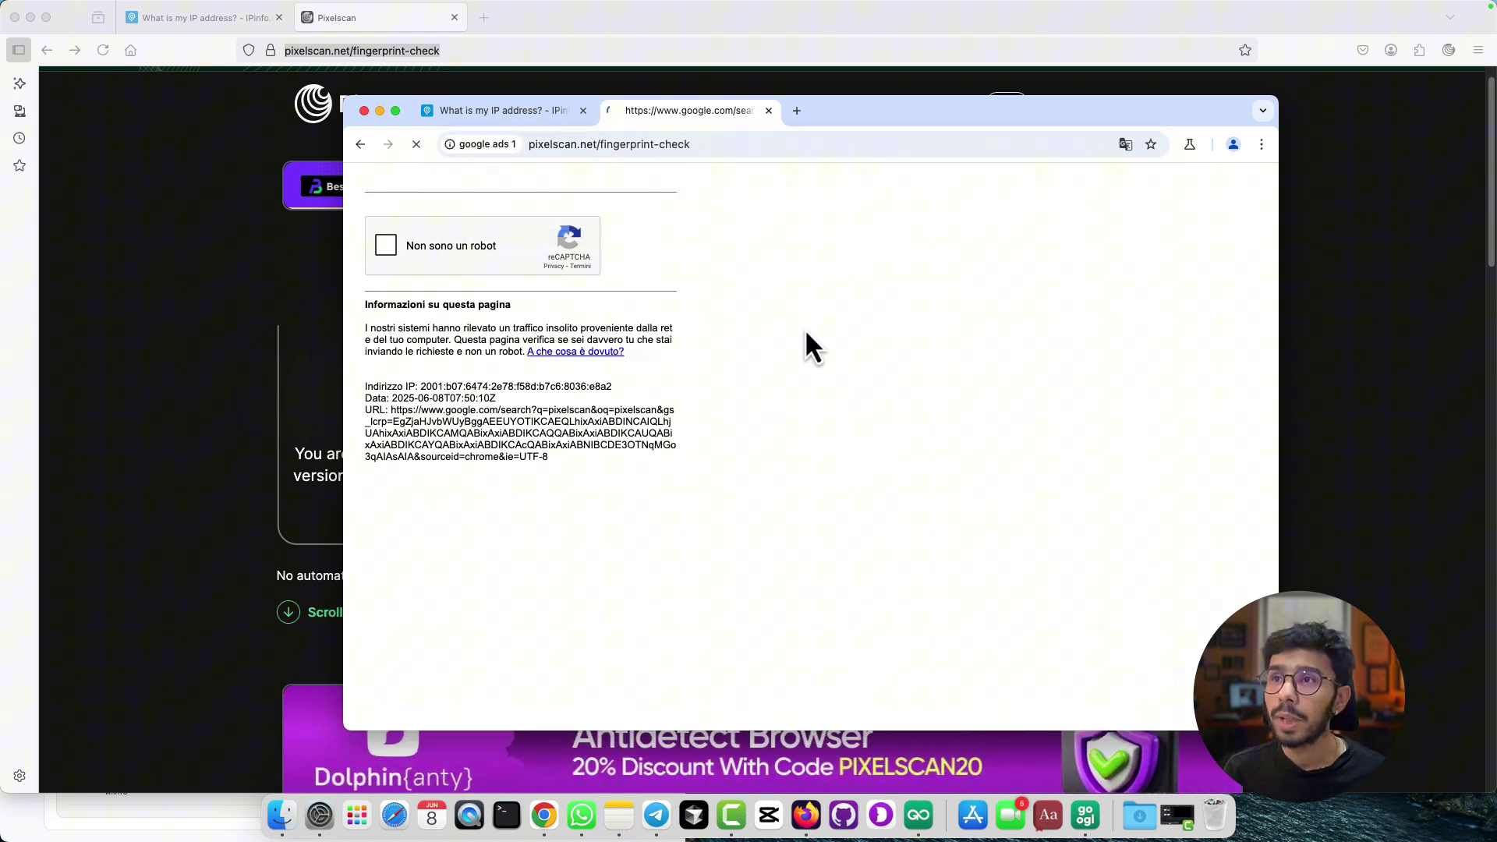